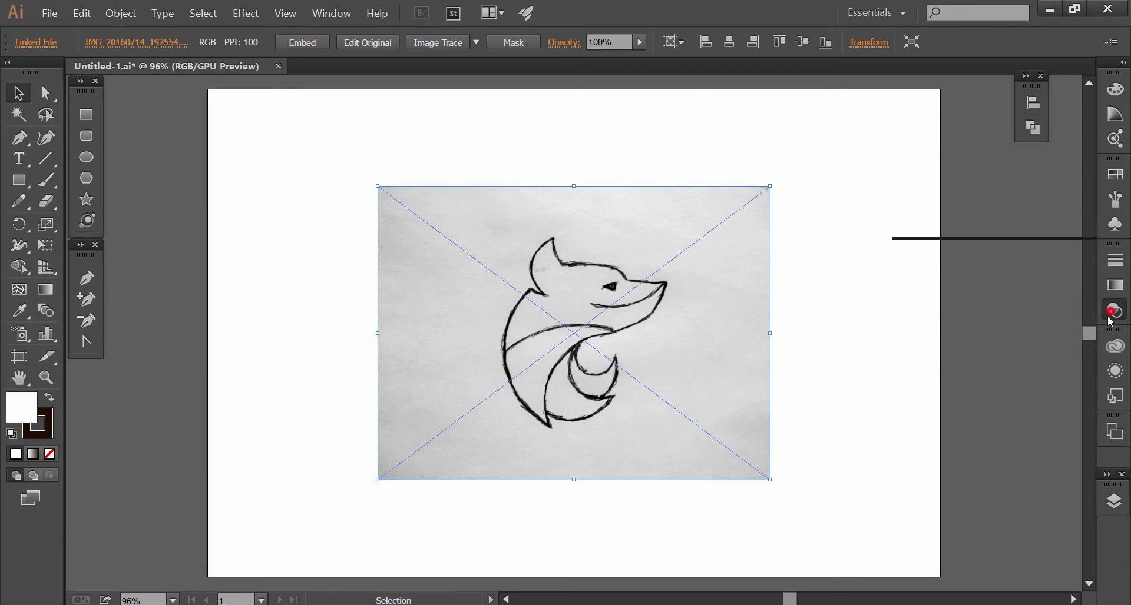
Fade the placed fox sketch photo to 57% opacity, deselect it, and zoom in
left_click(1114, 311)
left_click(1075, 270)
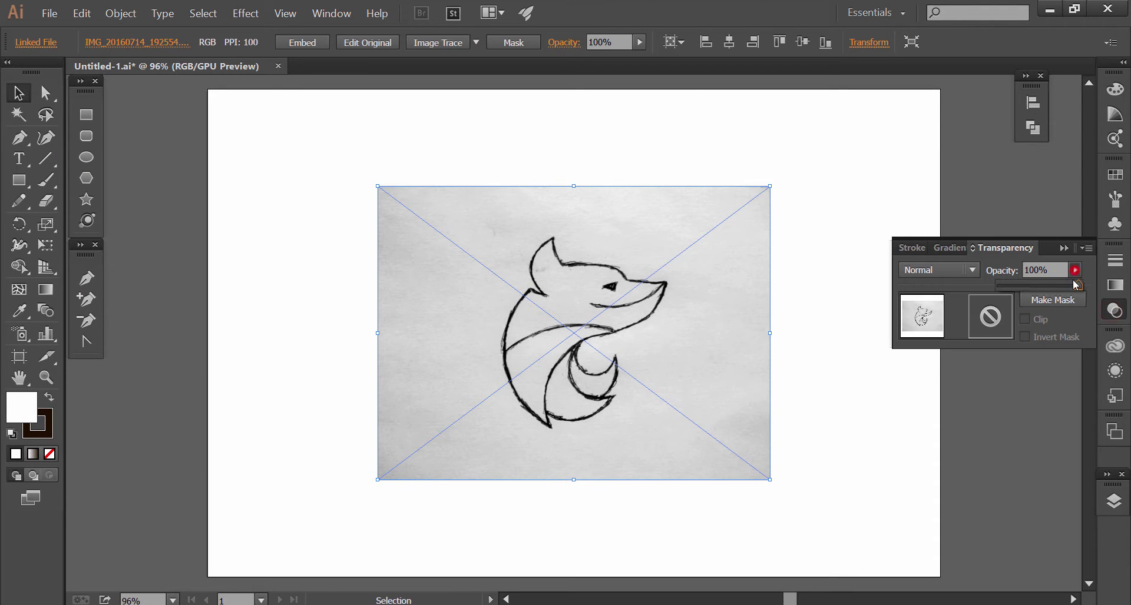
left_click_drag(1050, 288, 1043, 289)
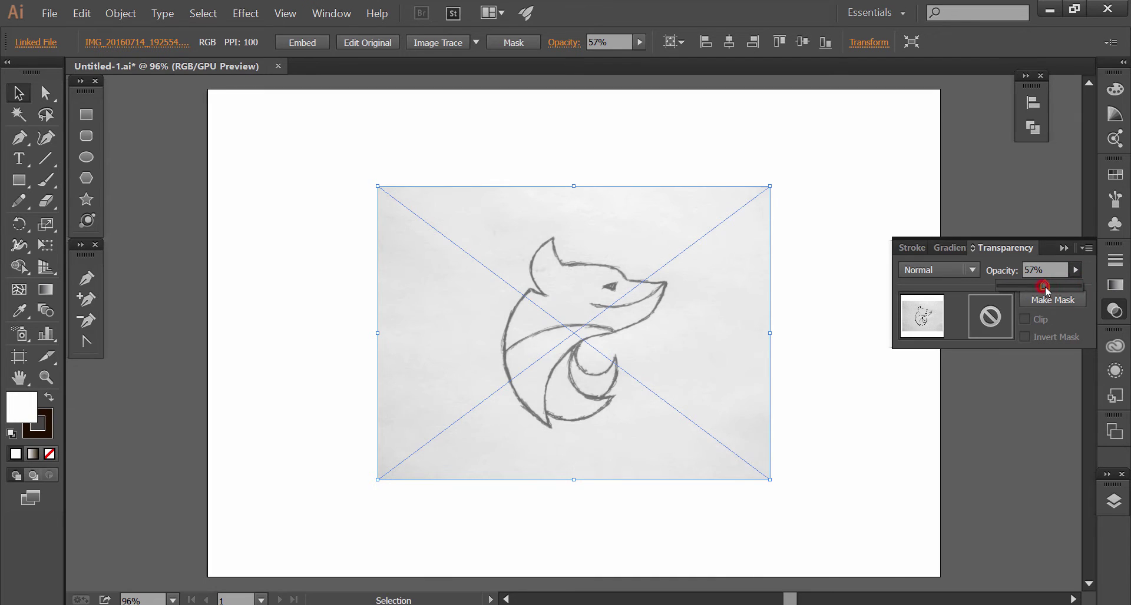
left_click(1122, 313)
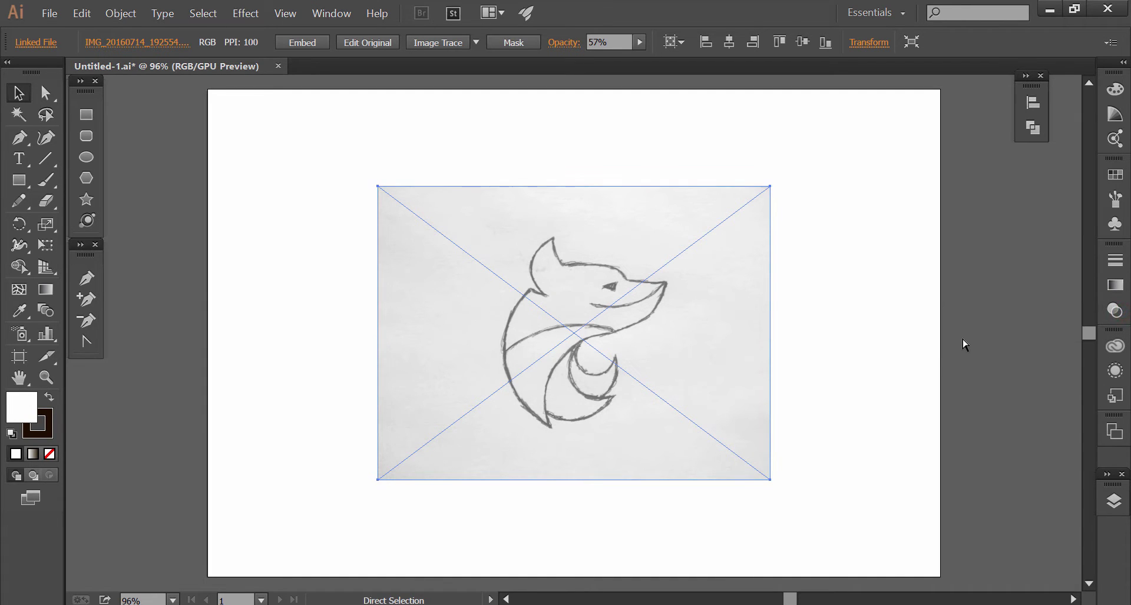
left_click(935, 348)
key("z")
left_click(642, 356)
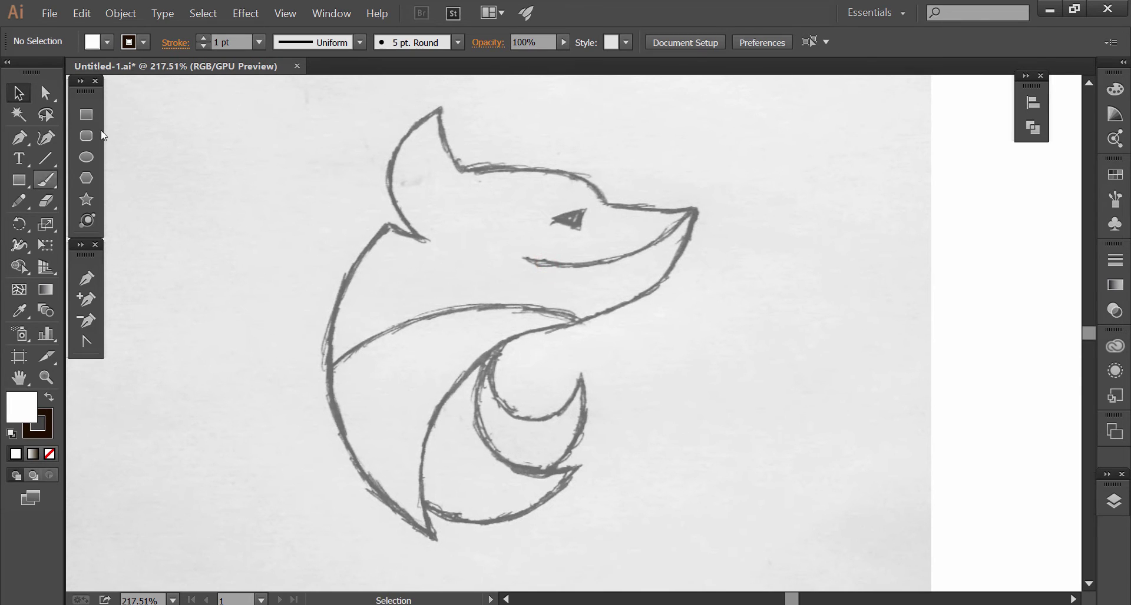
Set fill to None and stroke to white at 3 pt, with the Pen tool active
left_click(95, 48)
left_click(14, 75)
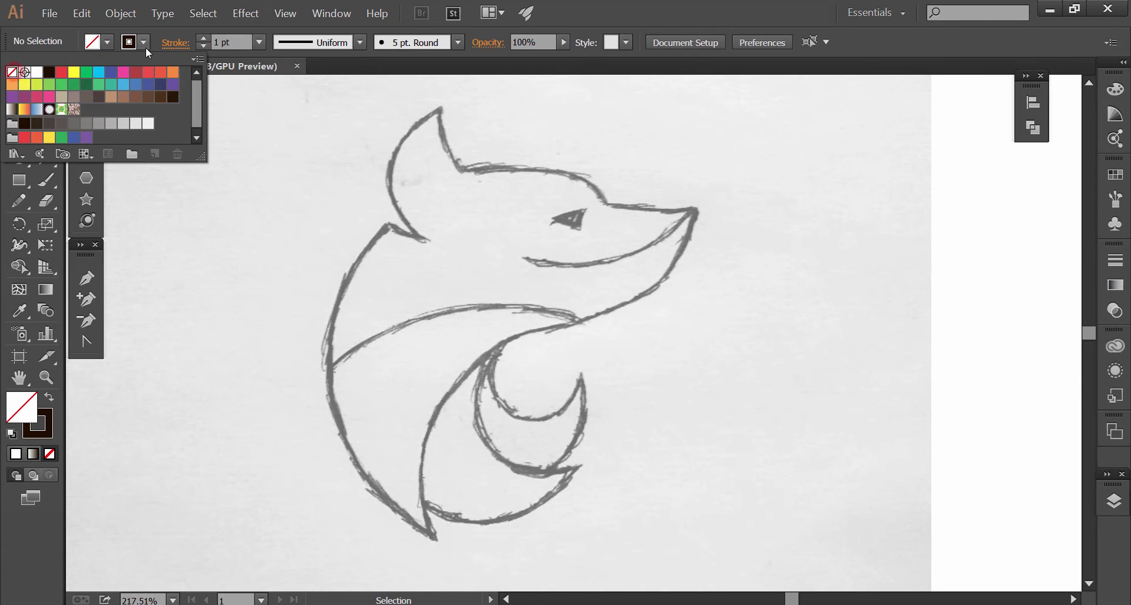
left_click(145, 47)
left_click(27, 75)
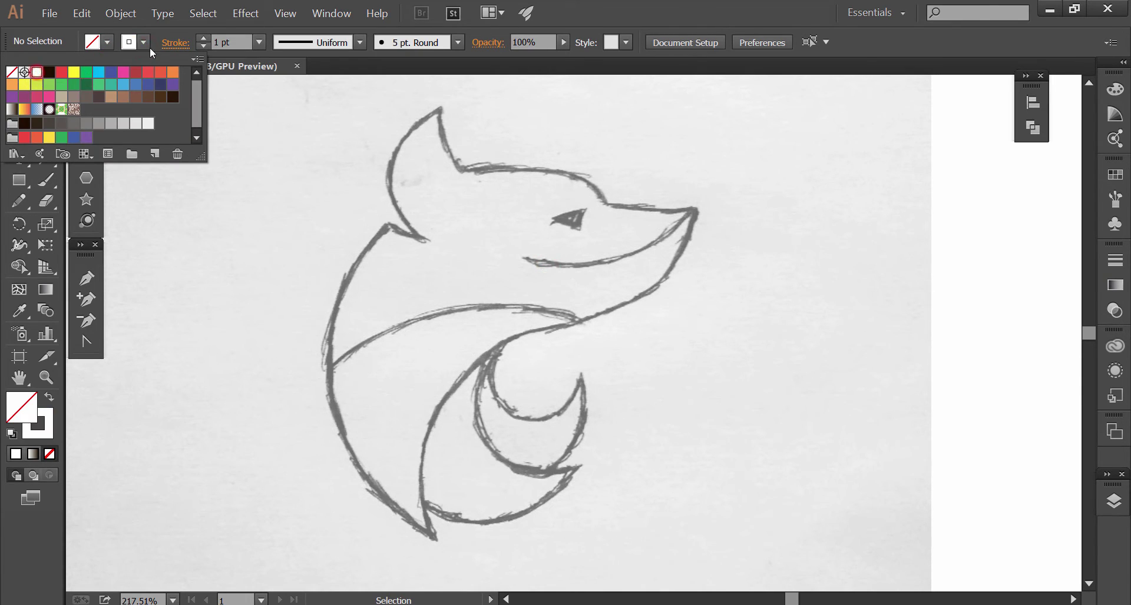
left_click(202, 37)
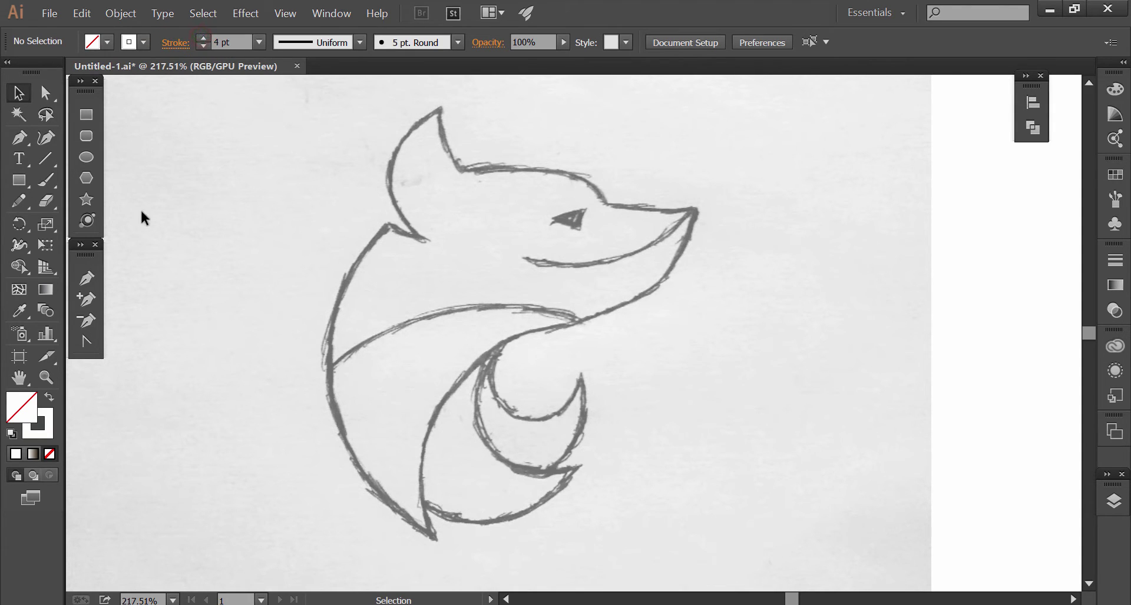
left_click(202, 47)
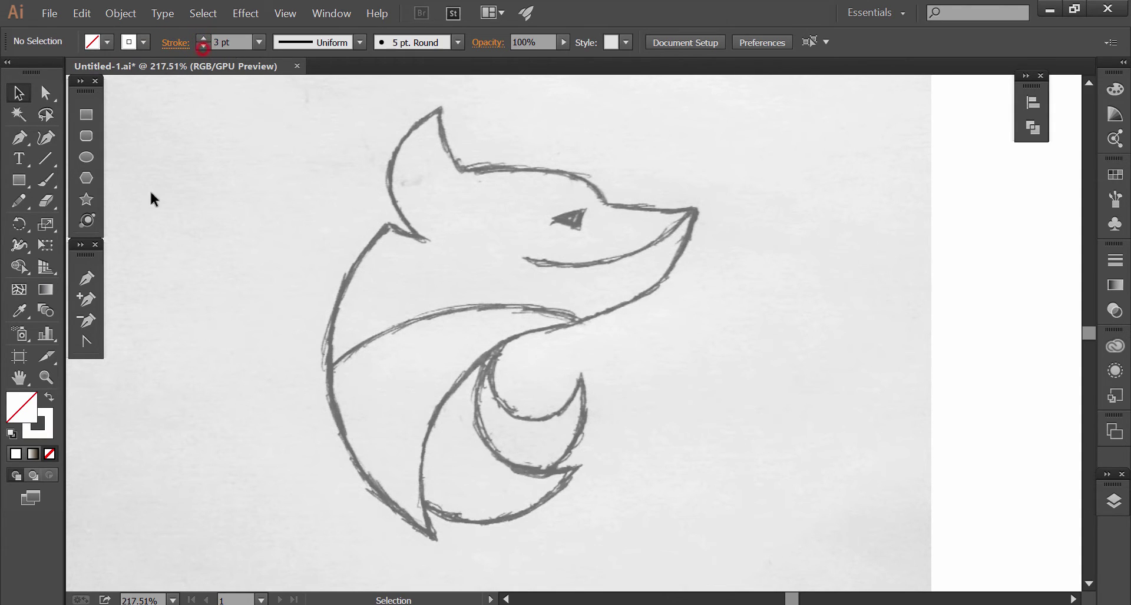
left_click(86, 279)
Trace the ear tip, ear base and top of the head with Pen anchors
left_click_drag(497, 168, 451, 166)
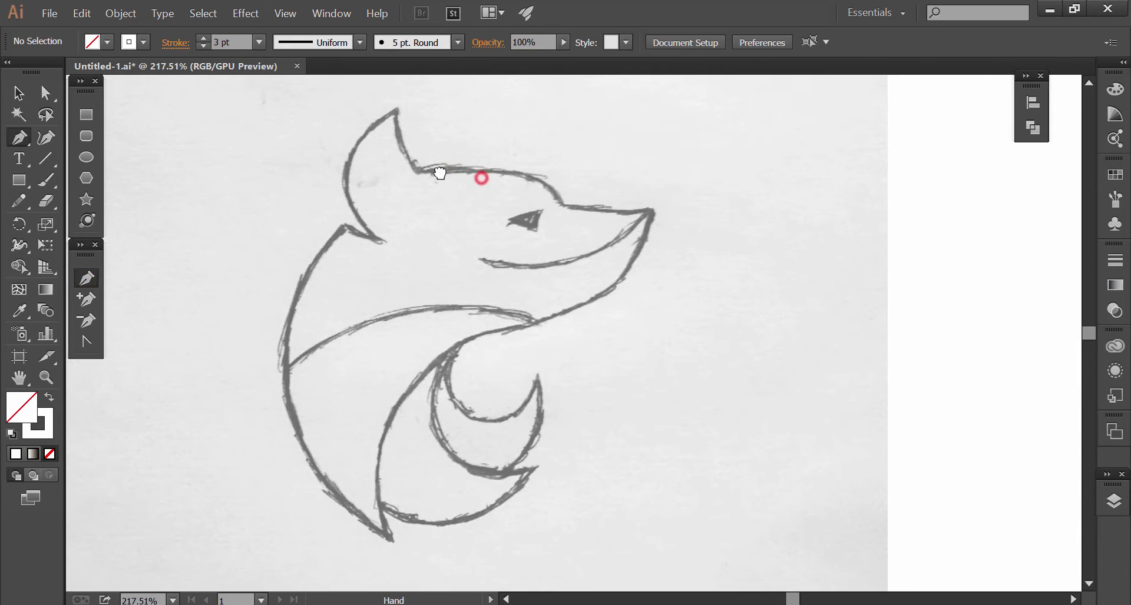
left_click_drag(346, 278, 285, 287)
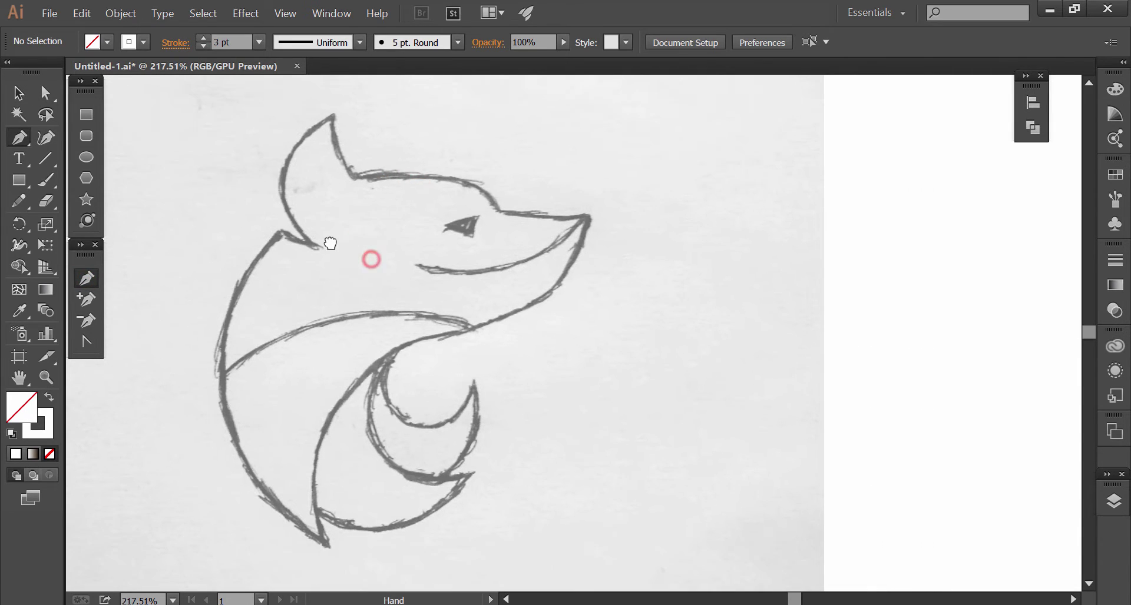
left_click(334, 114)
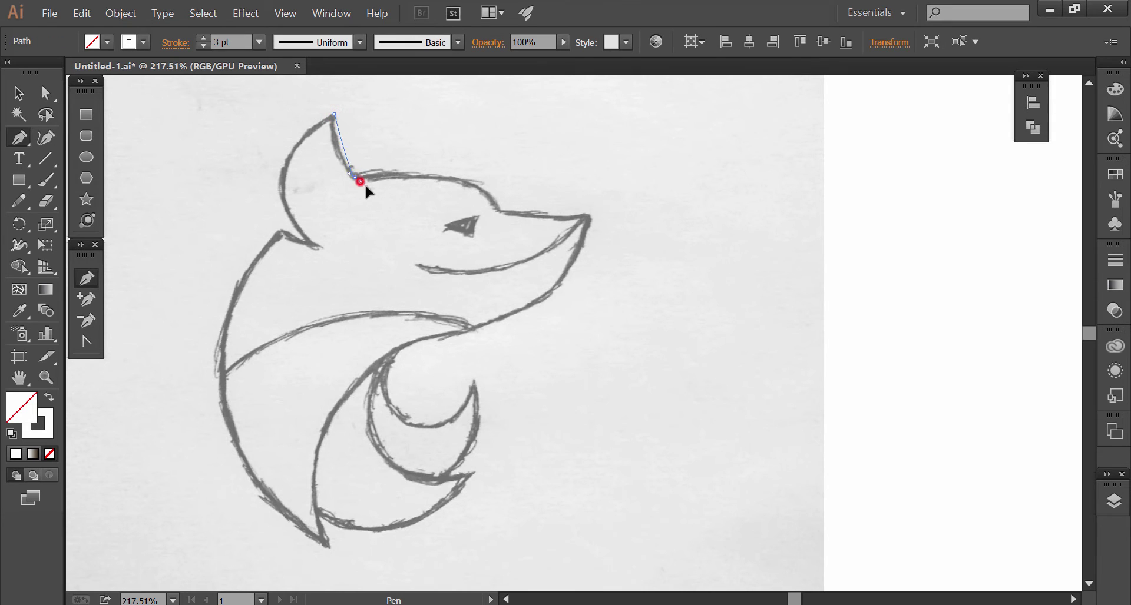
left_click_drag(382, 201, 375, 198)
left_click(355, 177)
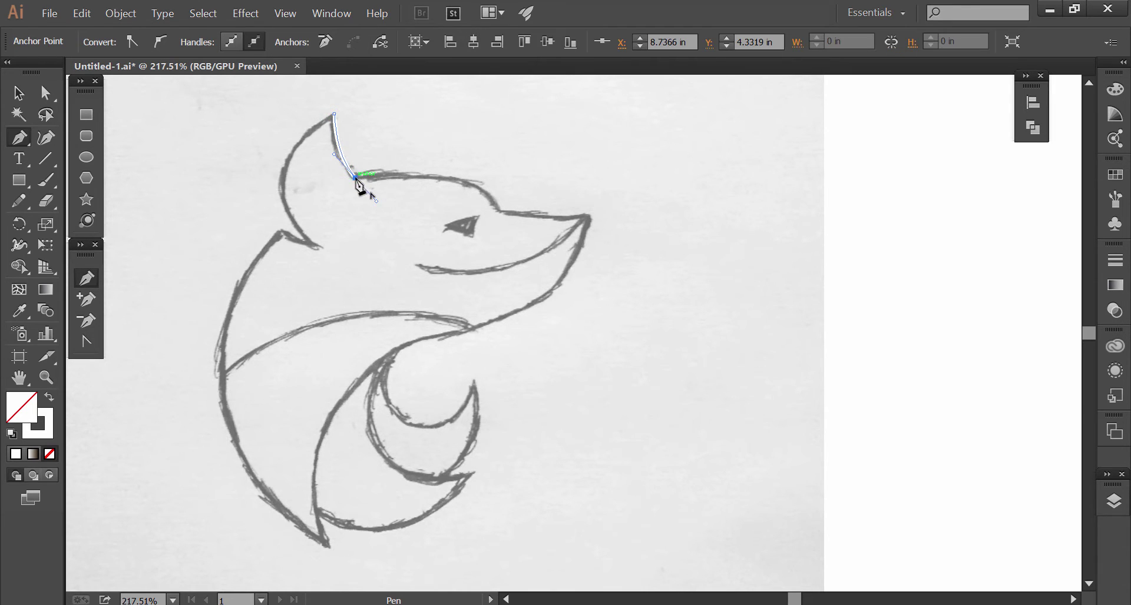
left_click_drag(498, 209, 505, 233)
left_click_drag(526, 262, 528, 259)
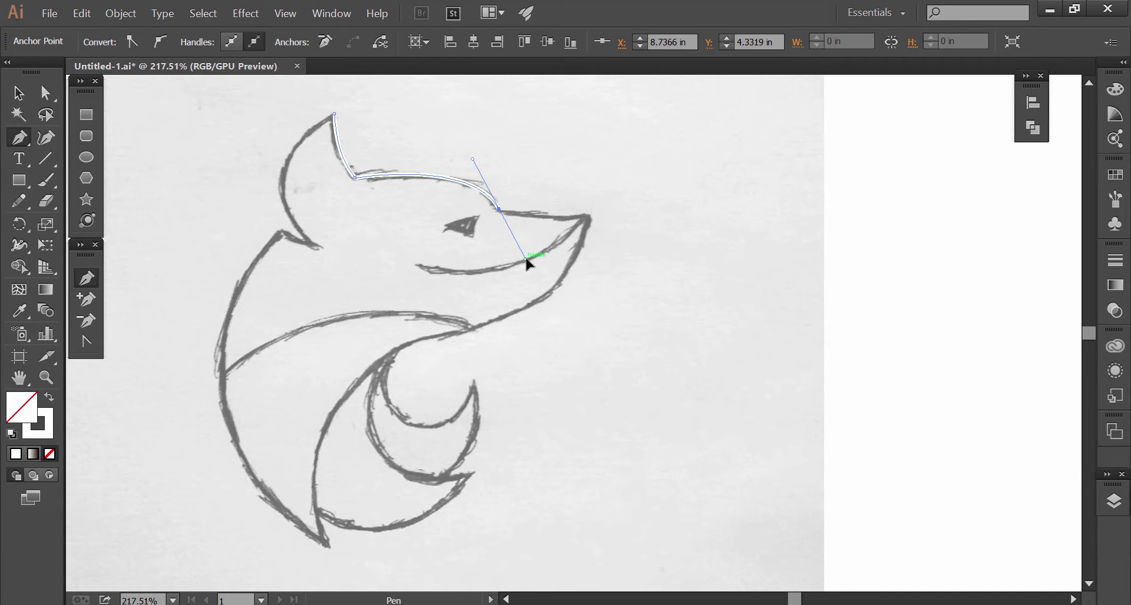
left_click(499, 210)
Continue the outline over the nose tip, chin and neck to the body's bottom point
left_click_drag(591, 214, 613, 205)
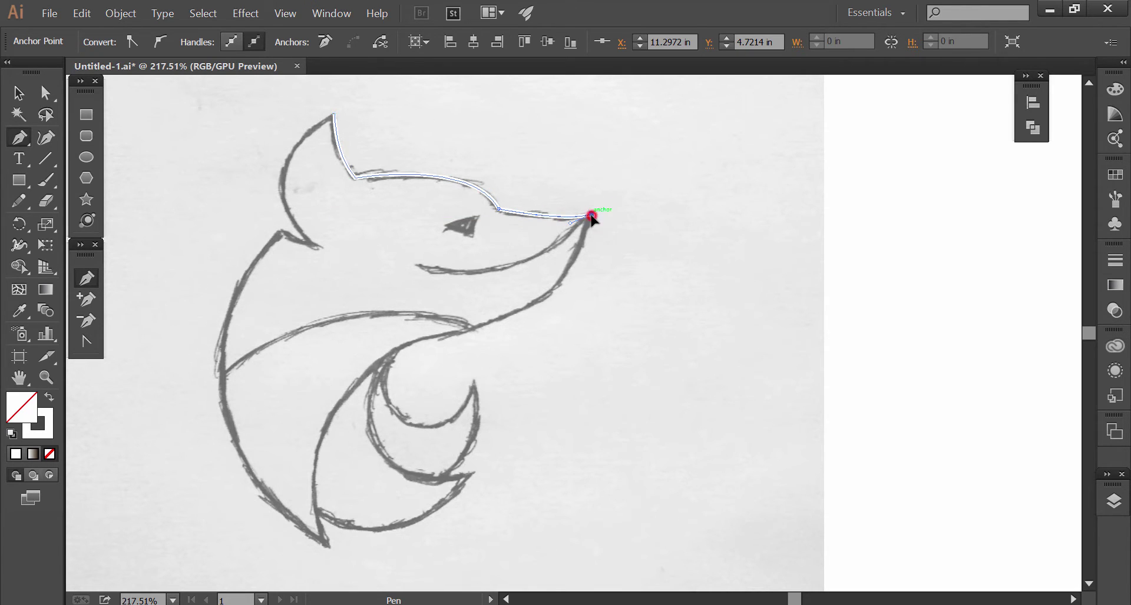
mouse_move(537, 299)
left_mouse_down()
mouse_move(507, 308)
mouse_move(539, 305)
left_mouse_up()
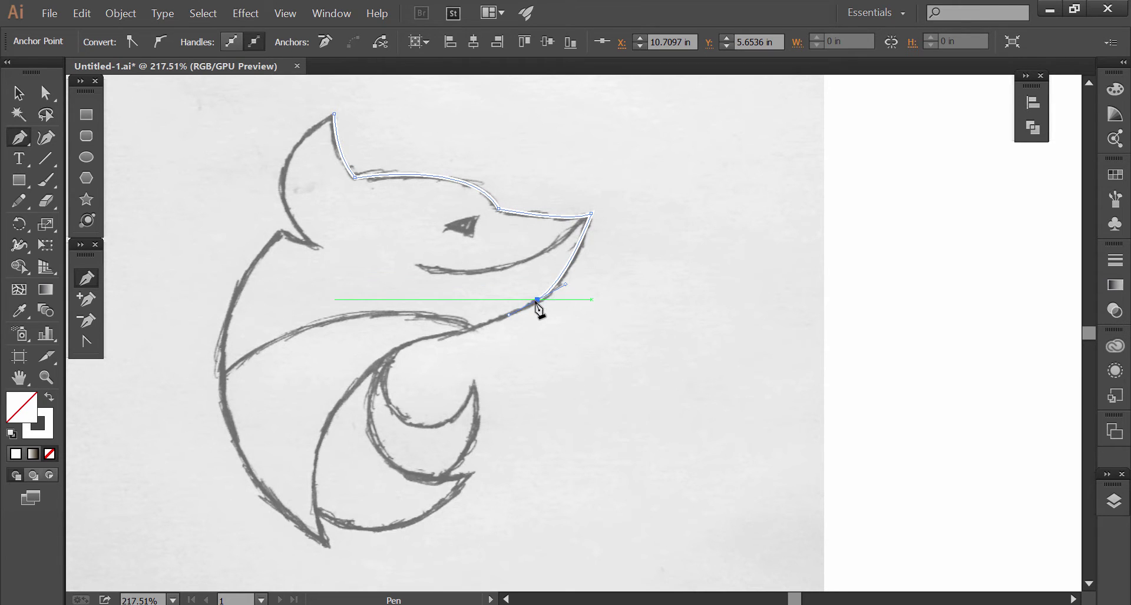
mouse_move(537, 301)
left_mouse_down()
mouse_move(442, 348)
mouse_move(444, 339)
left_mouse_up()
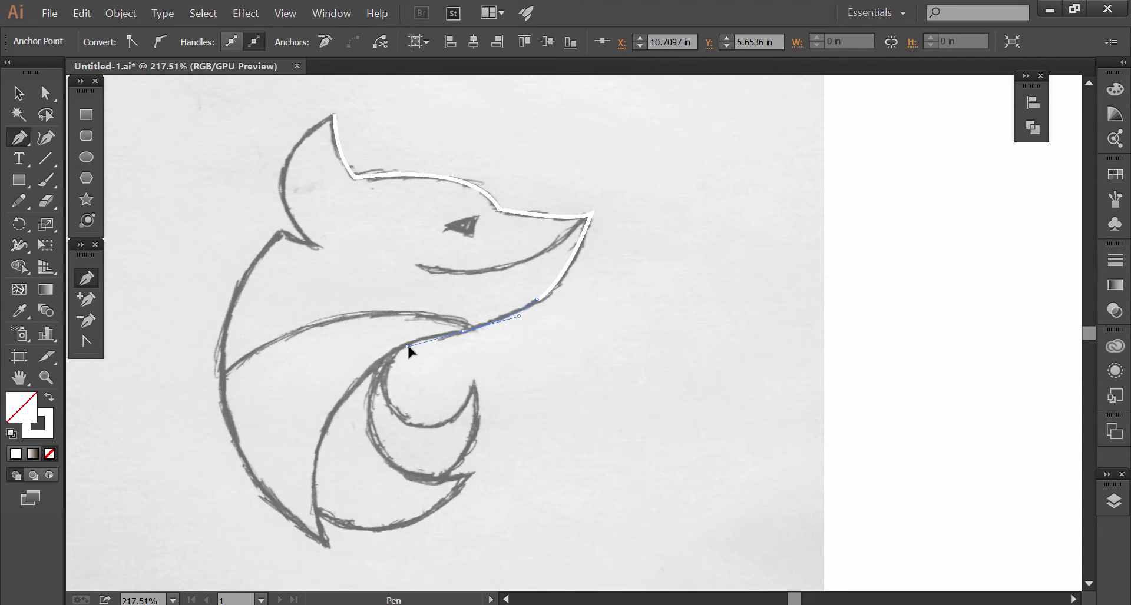
left_click_drag(463, 333, 464, 332)
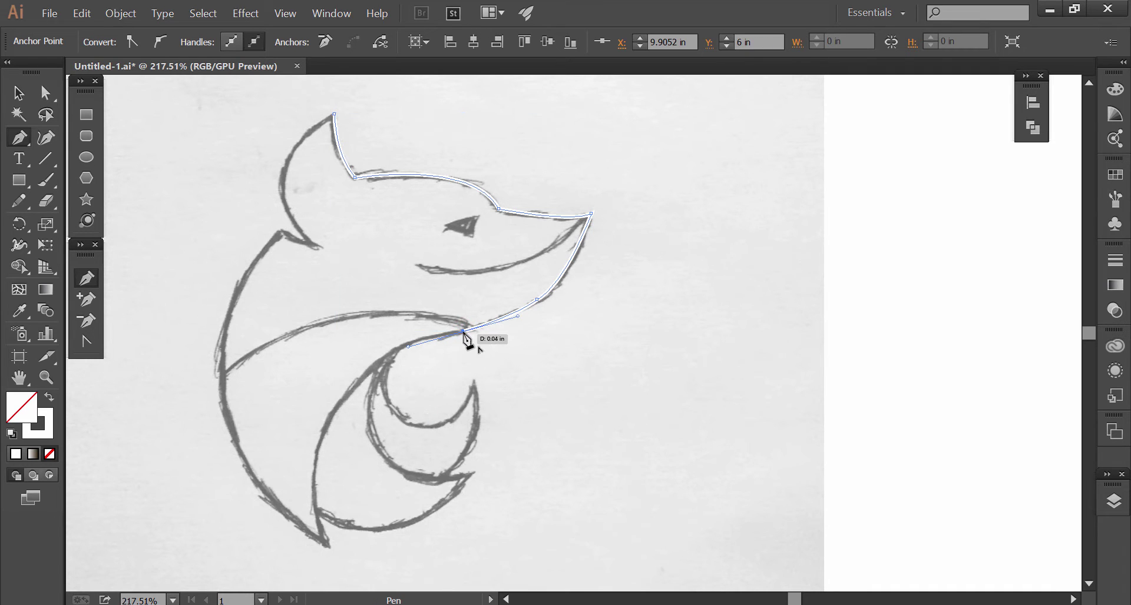
mouse_move(426, 434)
left_mouse_down()
mouse_move(462, 330)
mouse_move(487, 366)
mouse_move(493, 331)
left_mouse_up()
left_click_drag(375, 384, 437, 546)
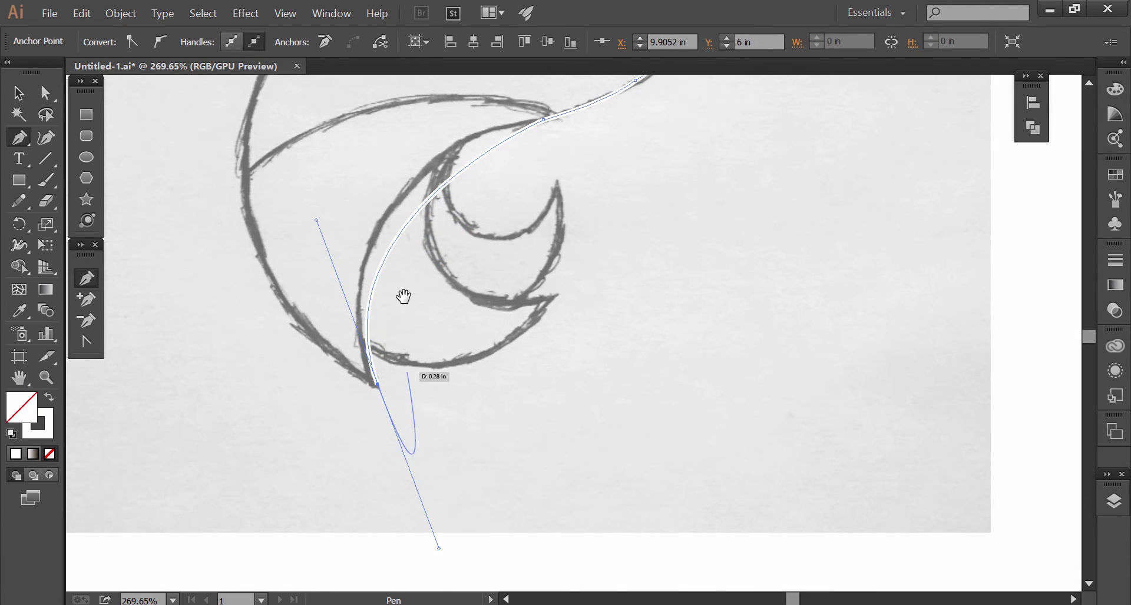
Refine the body curve's handles and make the bottom anchor a sharp corner
left_click_drag(337, 268, 325, 313)
key("ctrl")
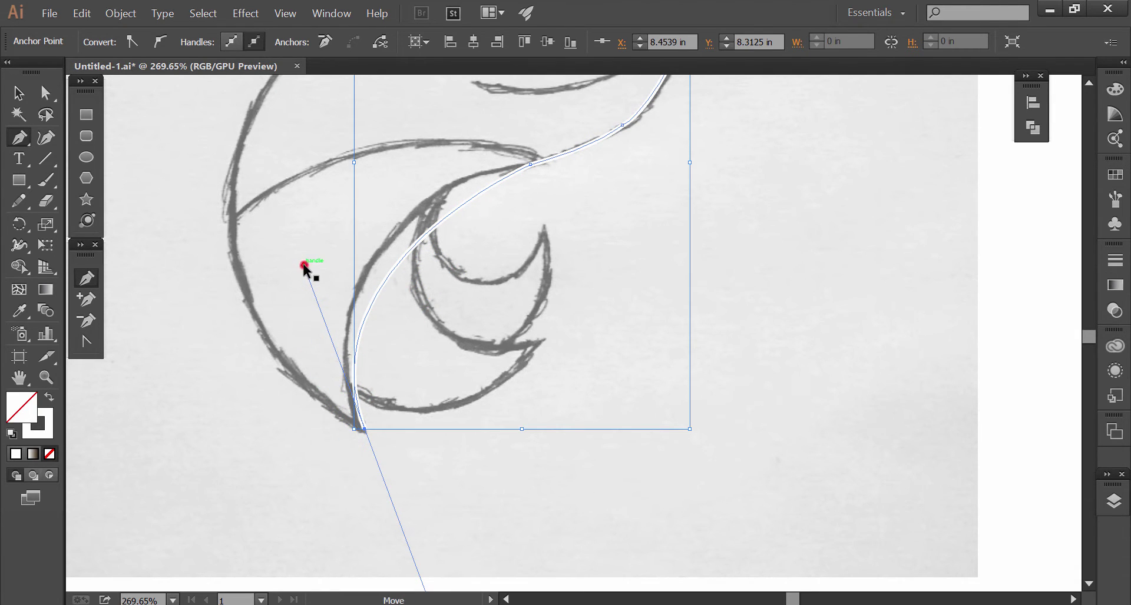
mouse_move(303, 263)
left_mouse_down()
mouse_move(280, 203)
mouse_move(291, 191)
mouse_move(274, 192)
mouse_move(280, 208)
left_mouse_up()
left_click_drag(354, 429, 363, 435)
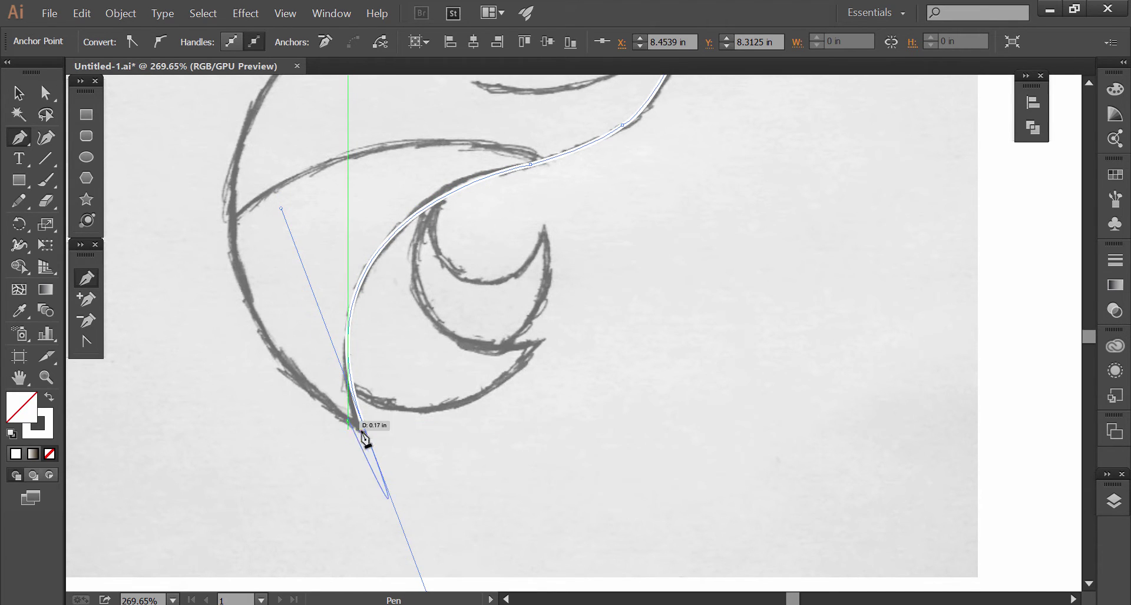
left_click(355, 429)
mouse_move(204, 319)
left_mouse_down()
mouse_move(255, 411)
mouse_move(202, 442)
mouse_move(295, 389)
mouse_move(212, 346)
left_mouse_up()
left_click_drag(301, 424, 379, 366)
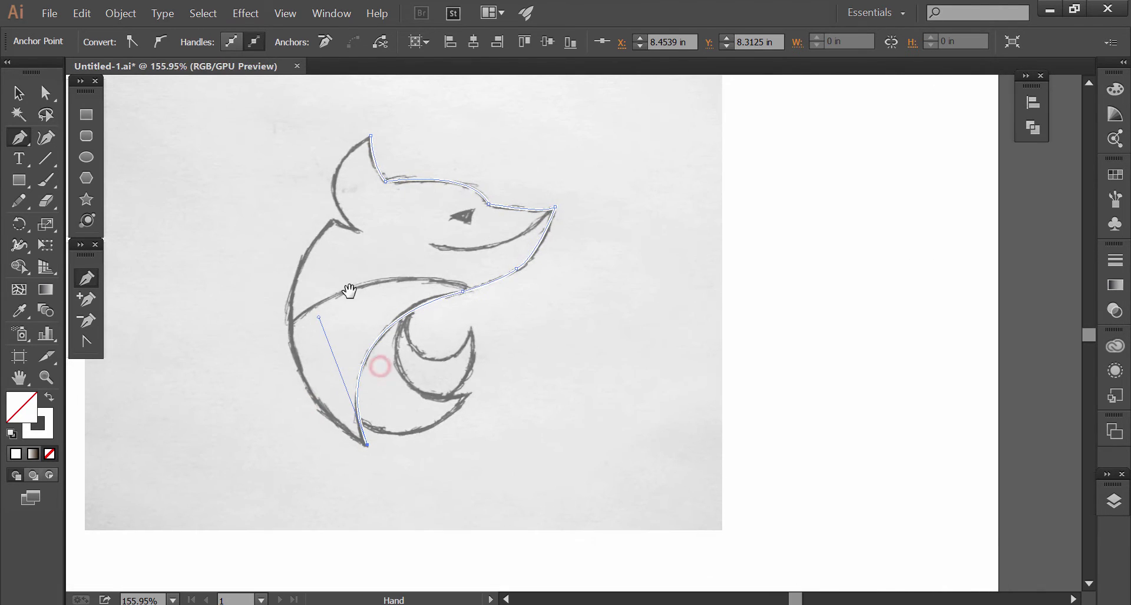
left_click_drag(349, 291, 354, 313)
Run the outline up the back, close it at the ear tip, and deselect
left_click_drag(339, 244, 457, 105)
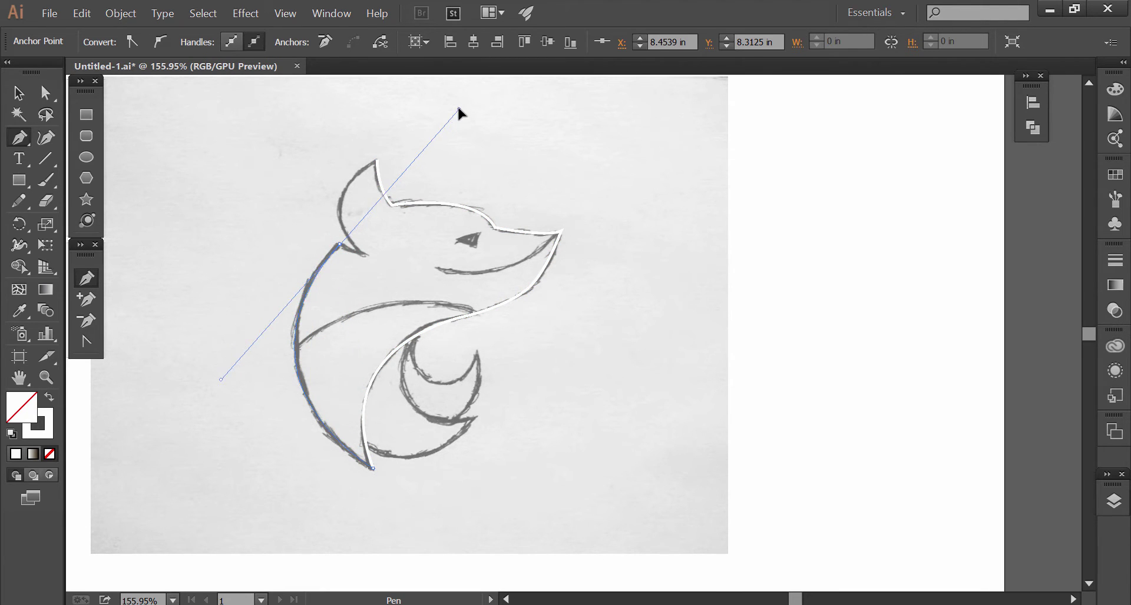
left_click(340, 244)
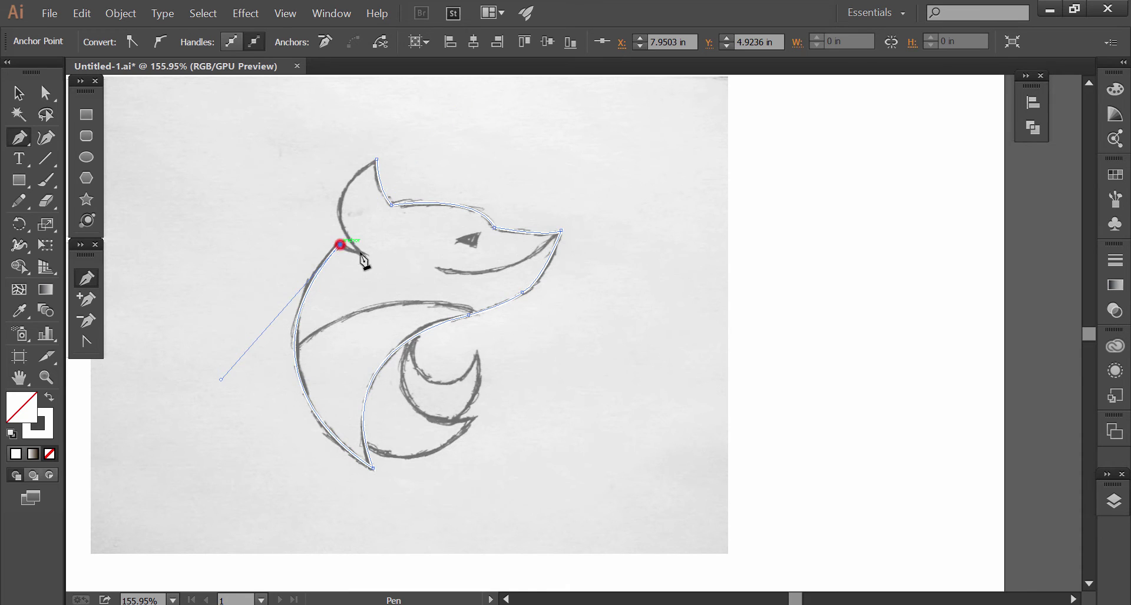
scroll(377, 259, "up", 3)
mouse_move(309, 236)
left_mouse_down()
mouse_move(360, 265)
mouse_move(357, 256)
left_mouse_up()
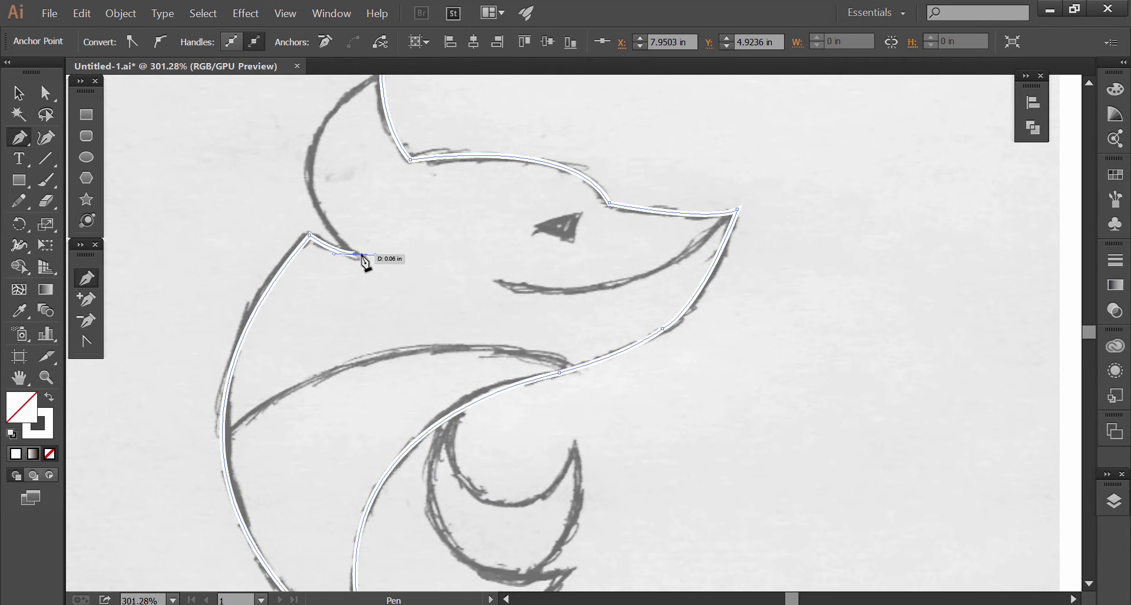
left_click_drag(371, 194, 375, 352)
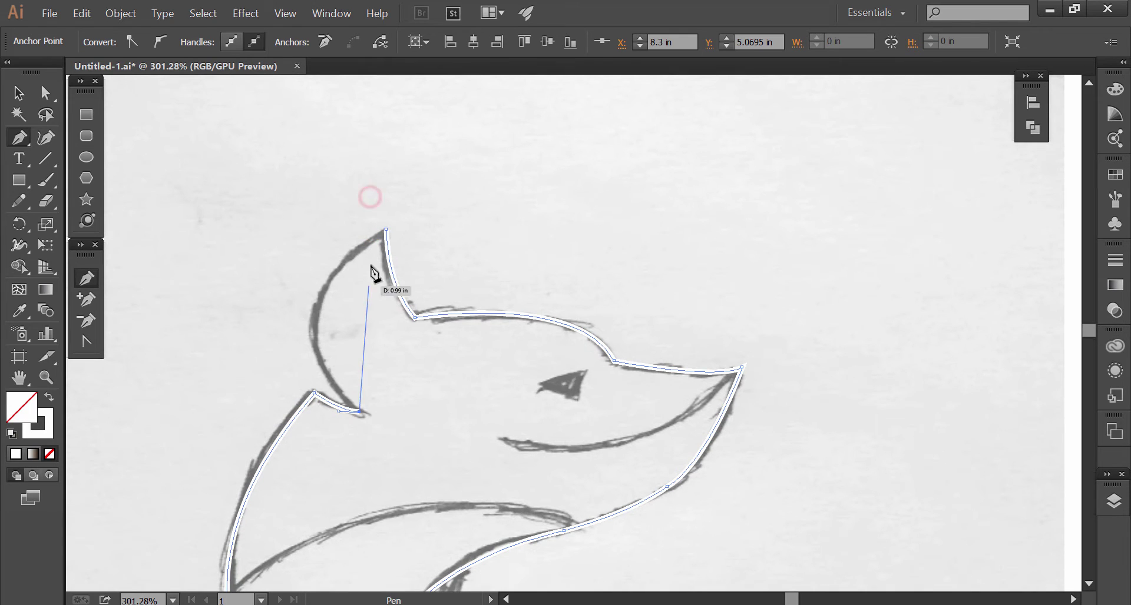
left_click(386, 230)
left_click_drag(387, 229, 530, 141)
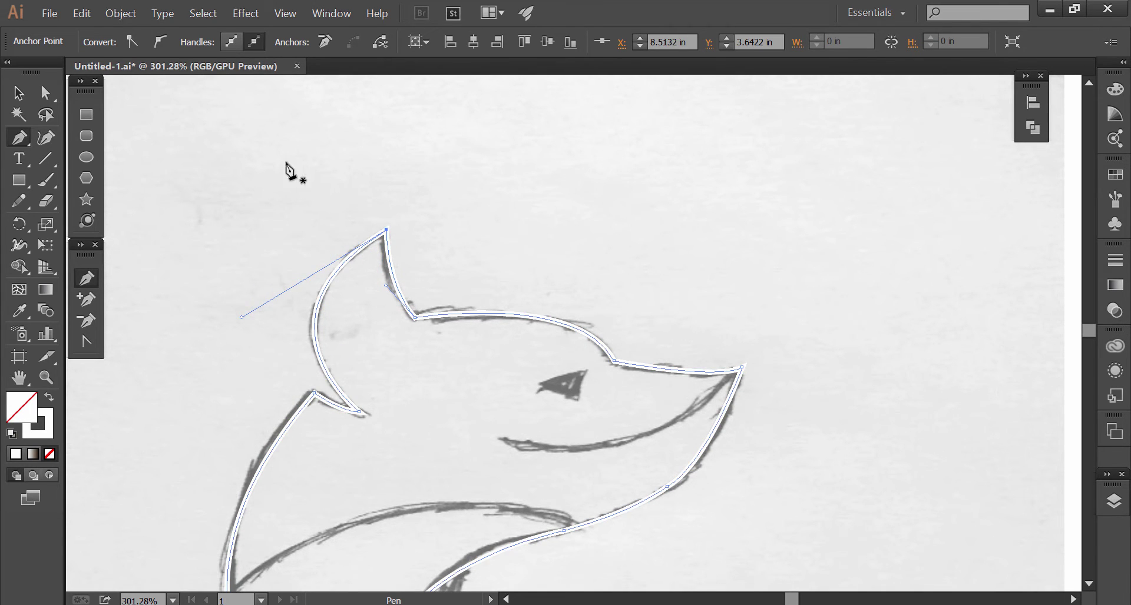
left_click(18, 92)
left_click(312, 171)
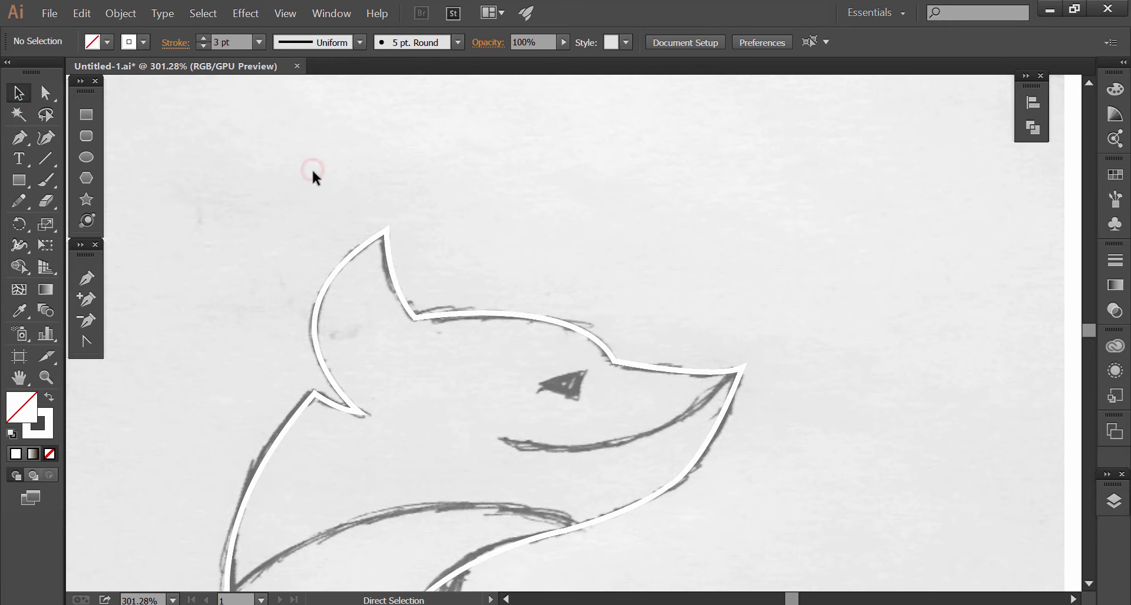
Give the traced fox outline a dark brown fill with no stroke, then deselect it
key("ctrl+1")
left_click_drag(583, 284, 724, 371)
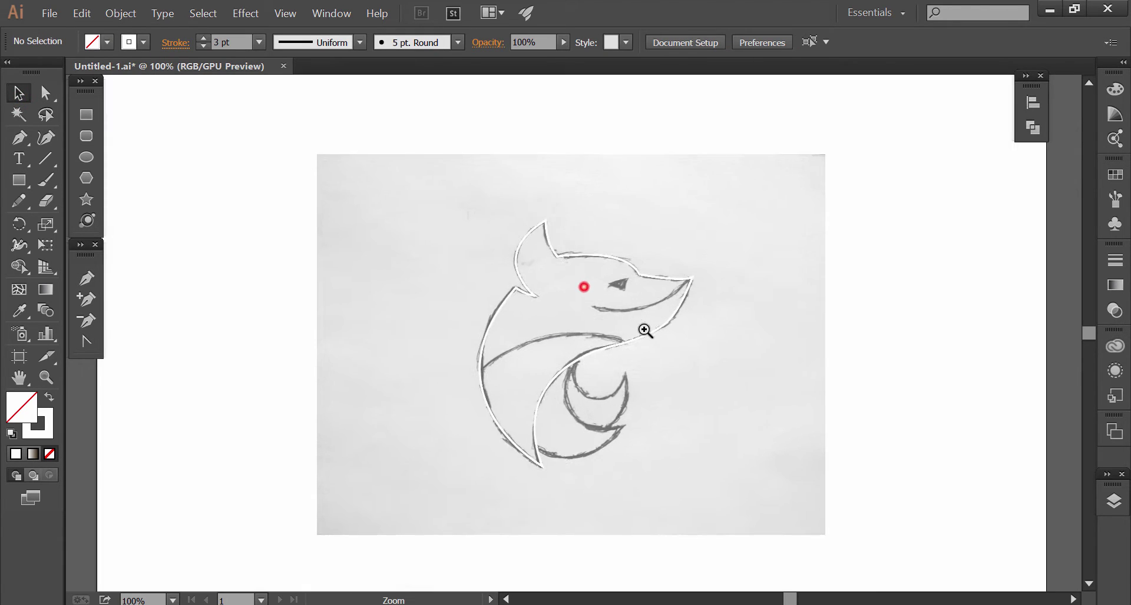
left_click_drag(666, 446, 536, 365)
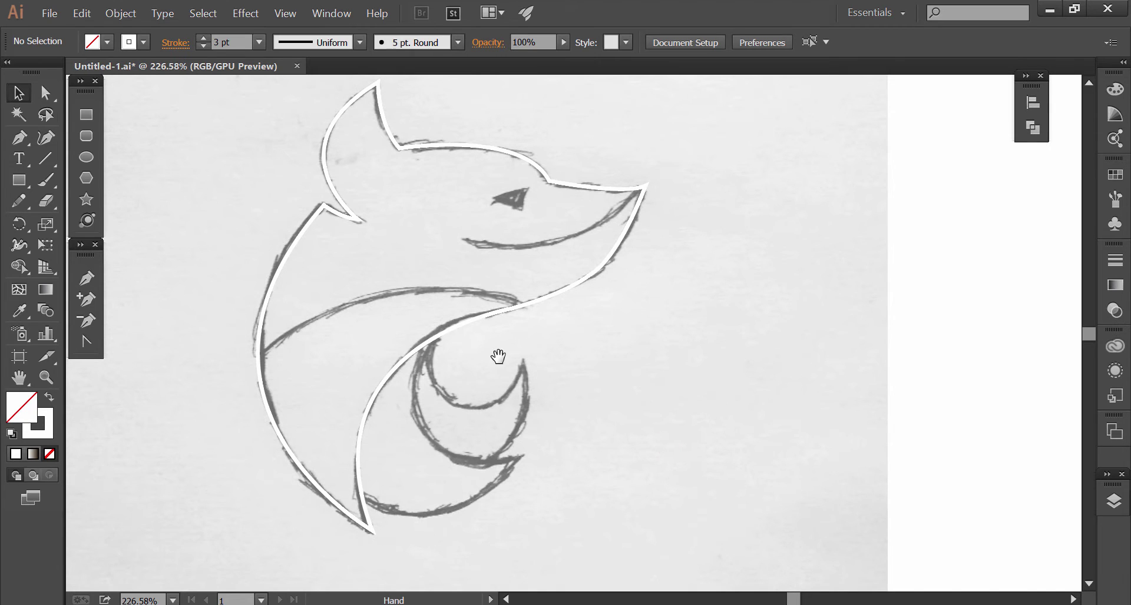
left_click_drag(458, 333, 542, 334)
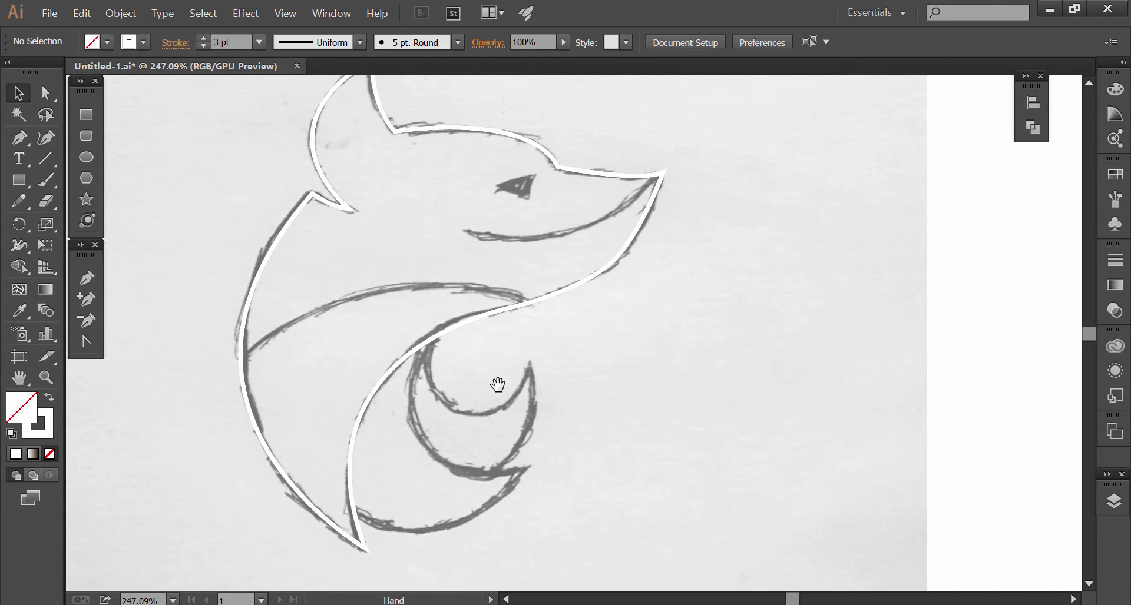
left_click_drag(487, 376, 422, 359)
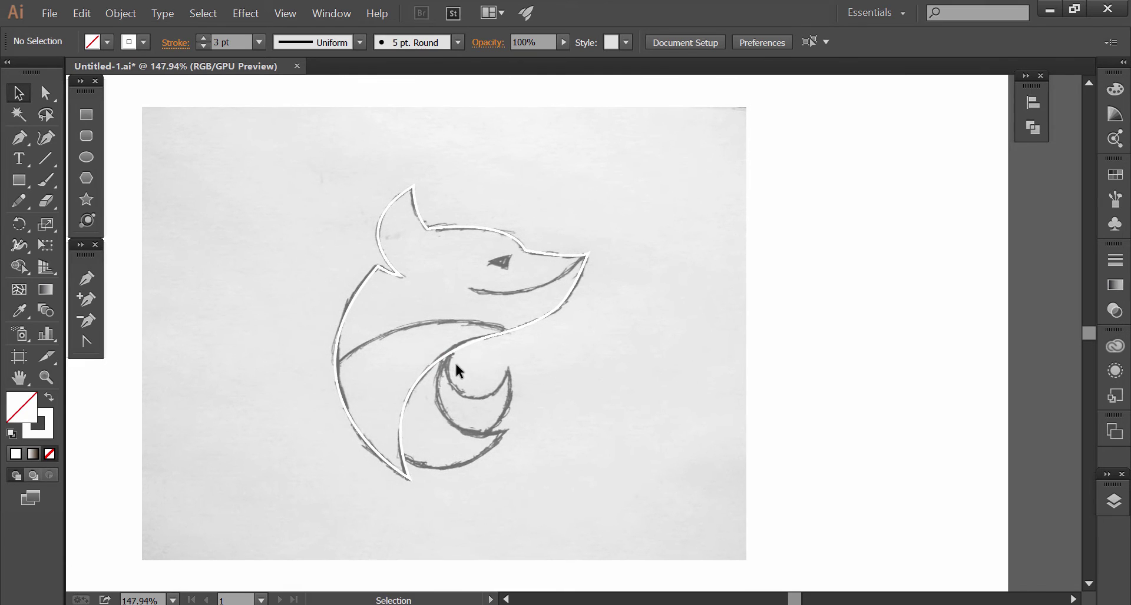
left_click(19, 97)
left_click(469, 346)
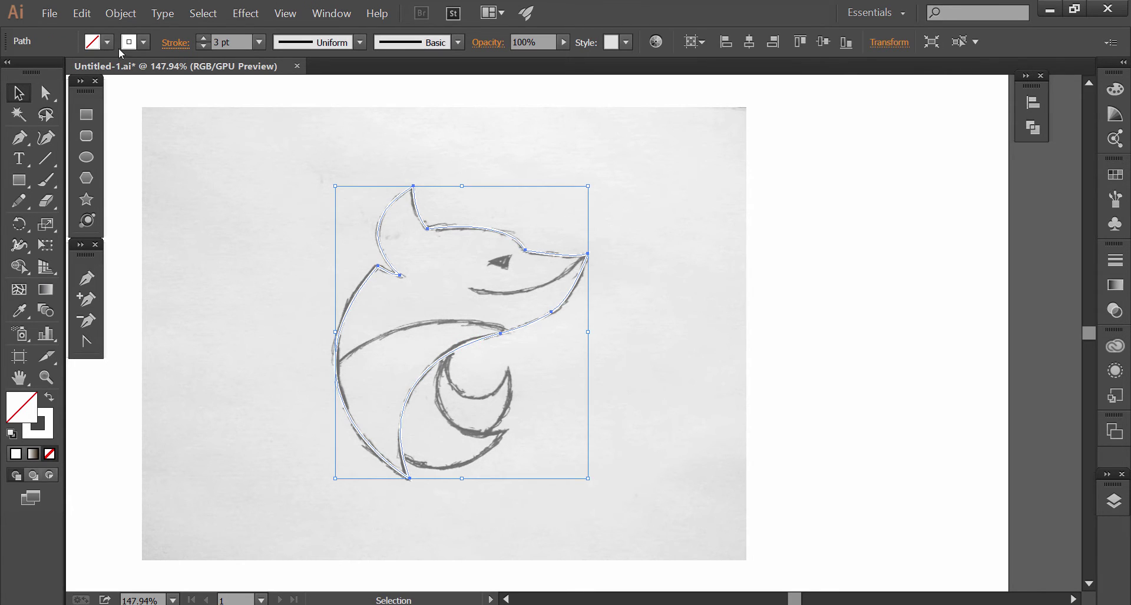
left_click(51, 401)
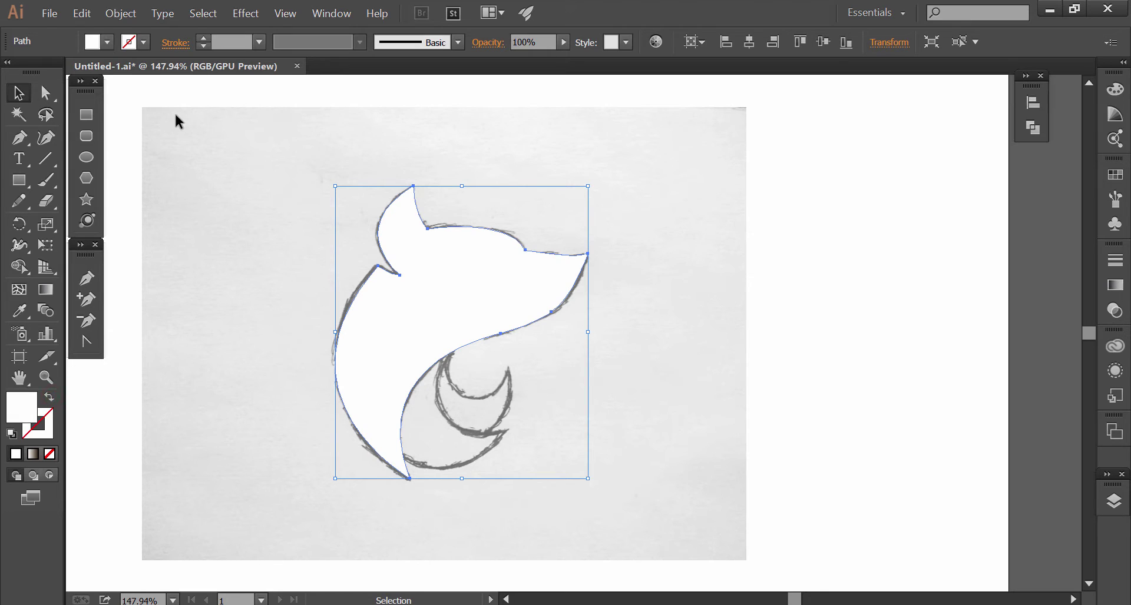
left_click(107, 42)
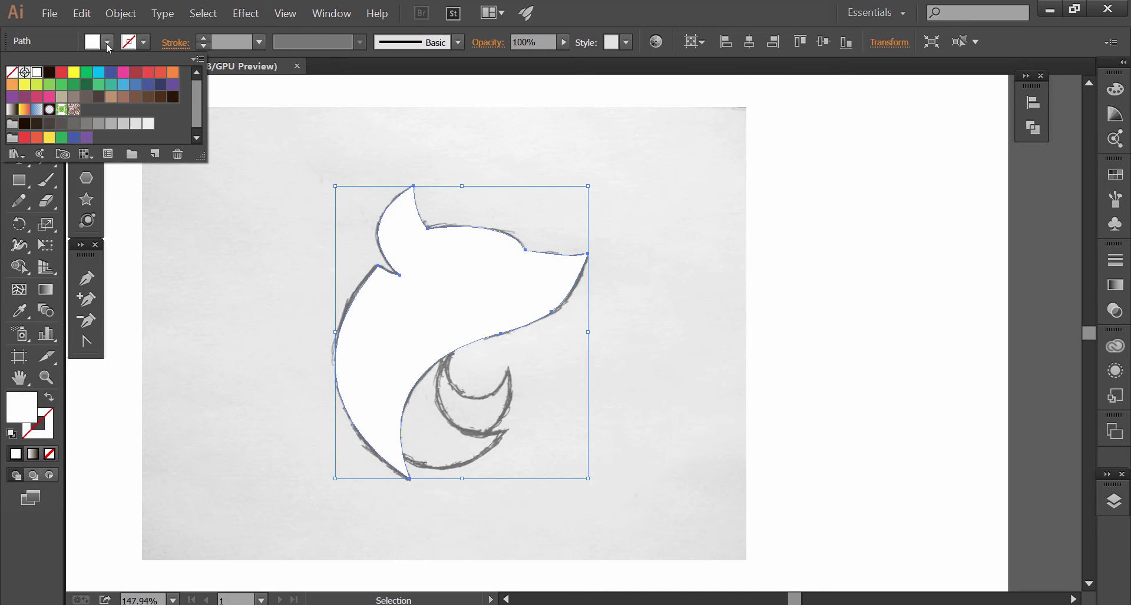
left_click(49, 72)
left_click(236, 199)
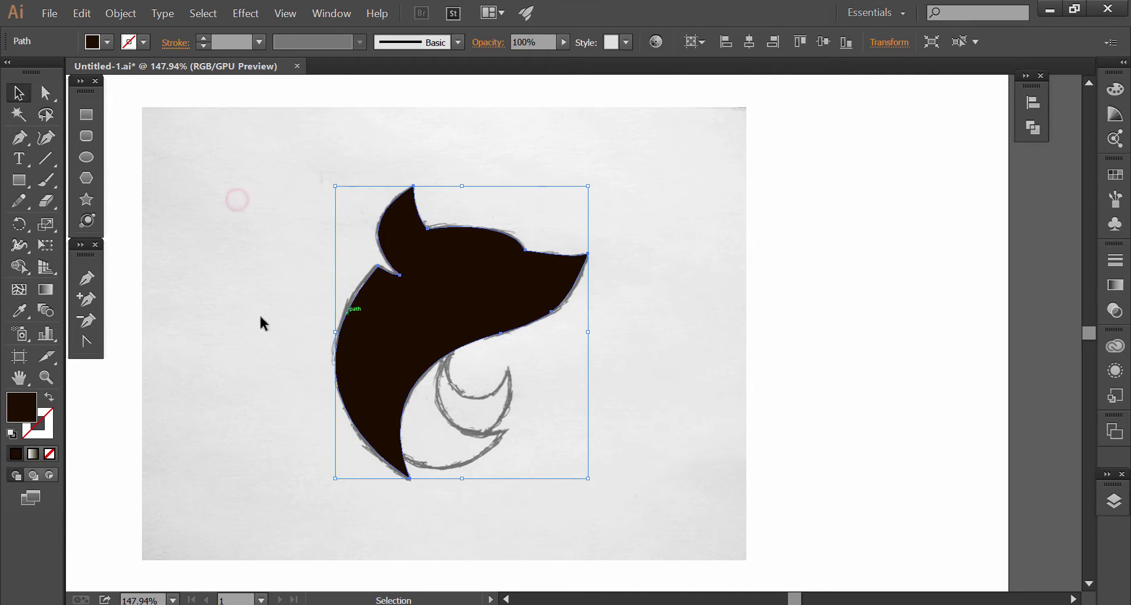
left_click(227, 322)
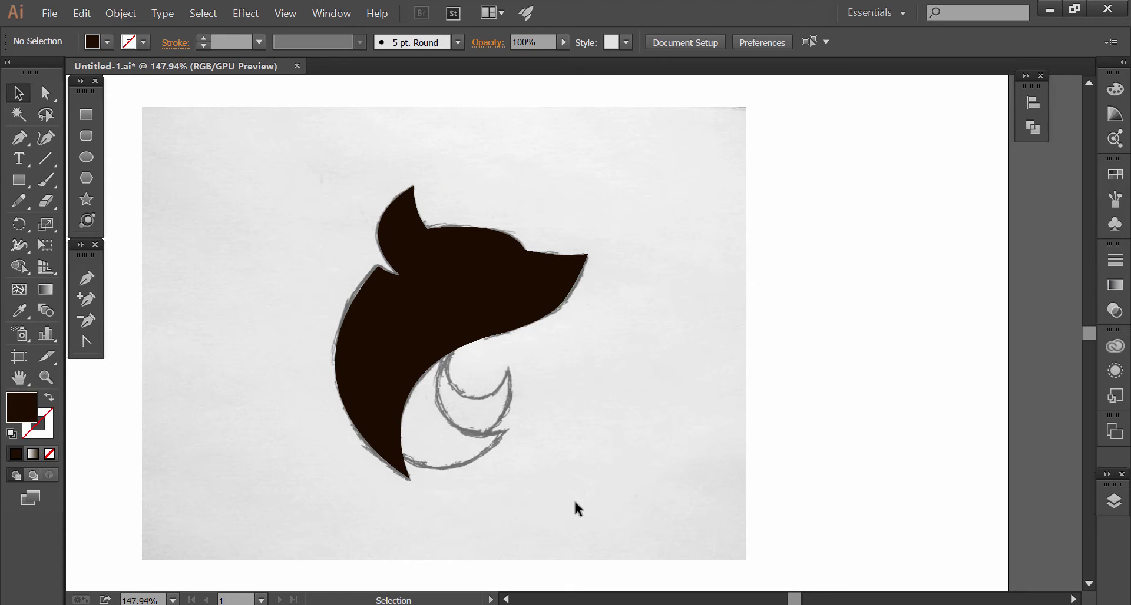
Zoom in on the tail sketch and trace a curve down the crescent to the lower tail tip
left_click(517, 427)
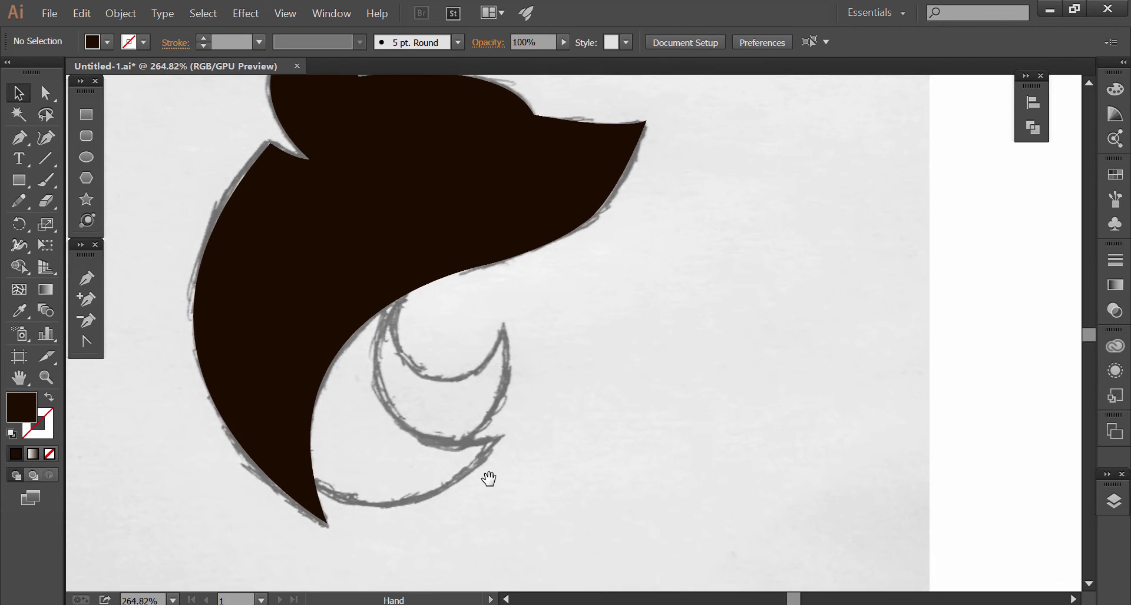
left_click(488, 479)
left_click(412, 382)
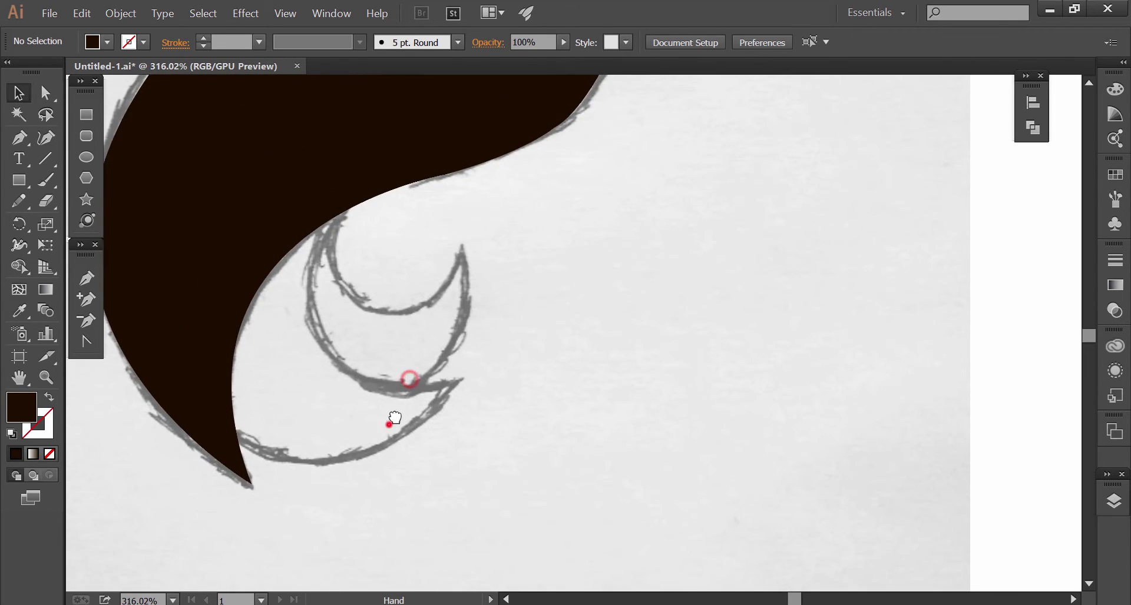
left_click(19, 139)
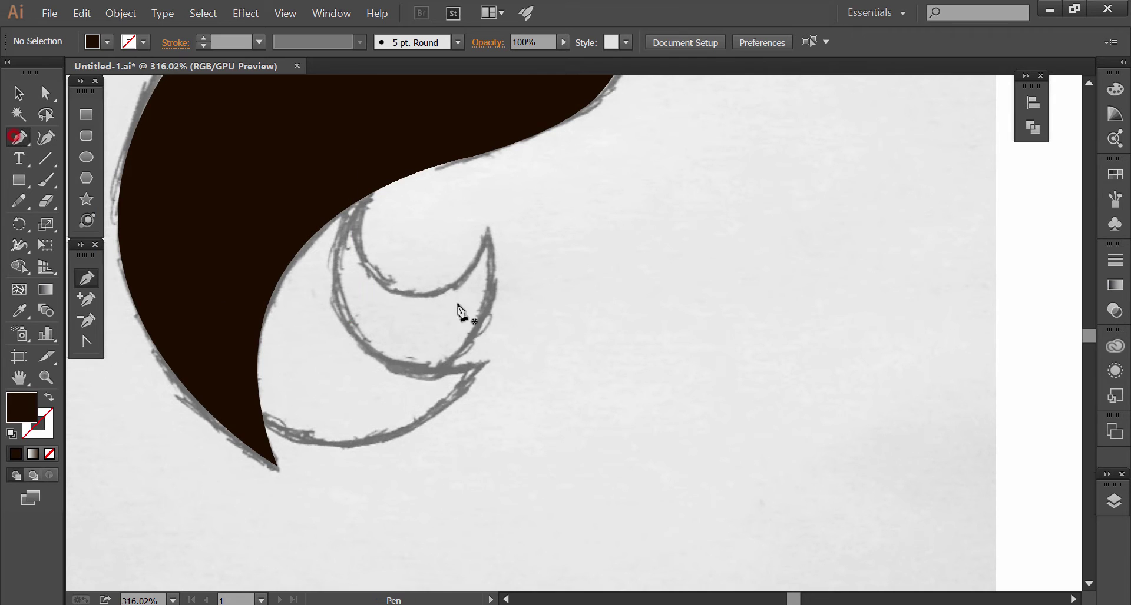
left_click(374, 192)
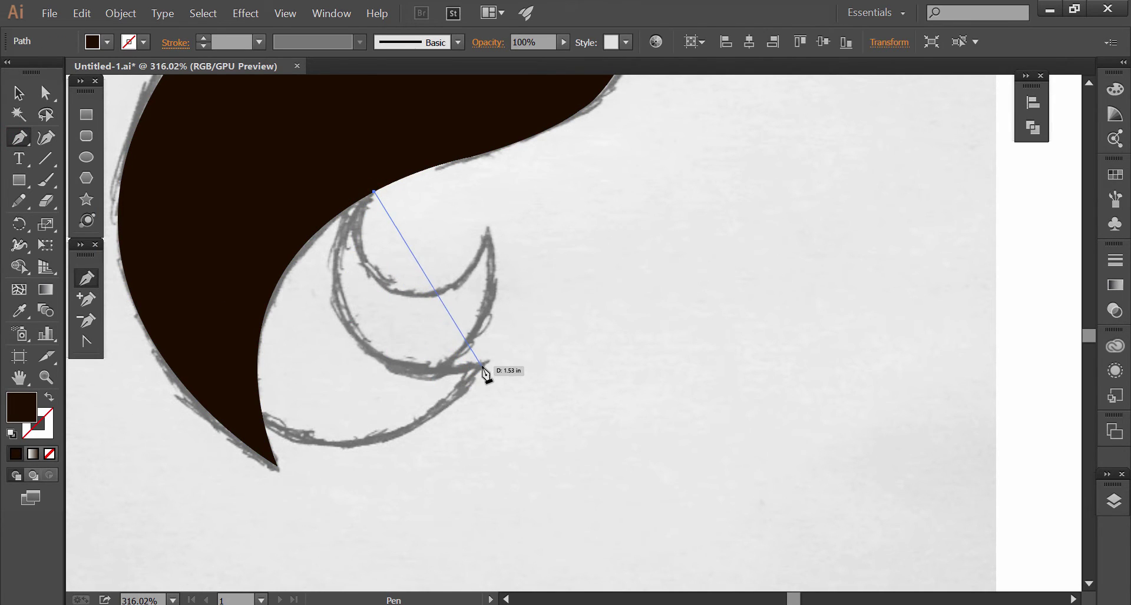
left_click_drag(489, 366, 715, 331)
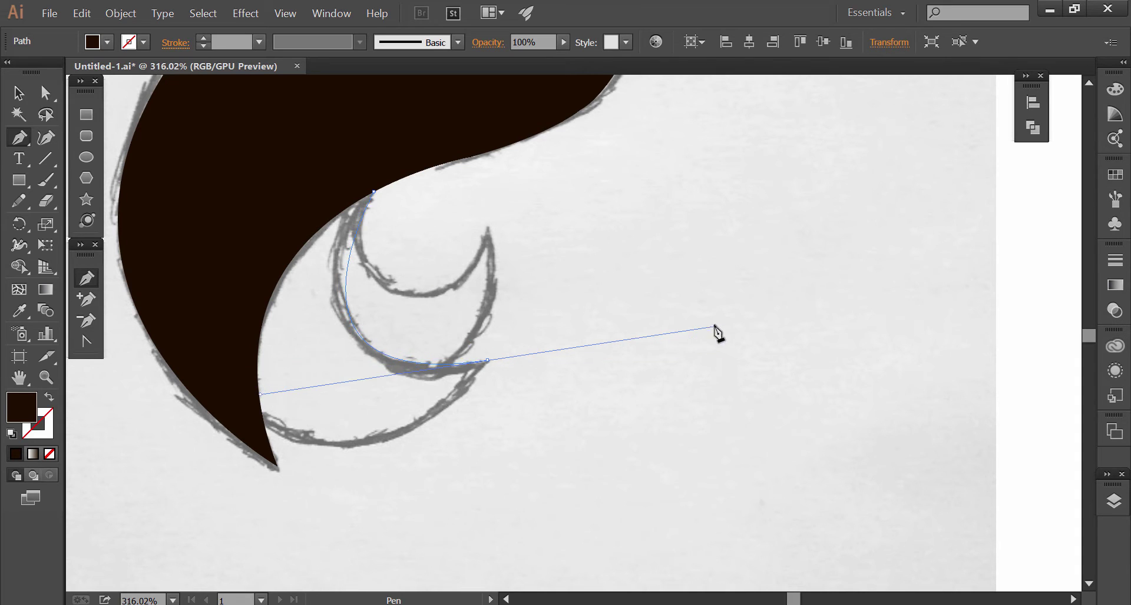
key("ctrl+z")
left_click_drag(388, 358, 496, 445)
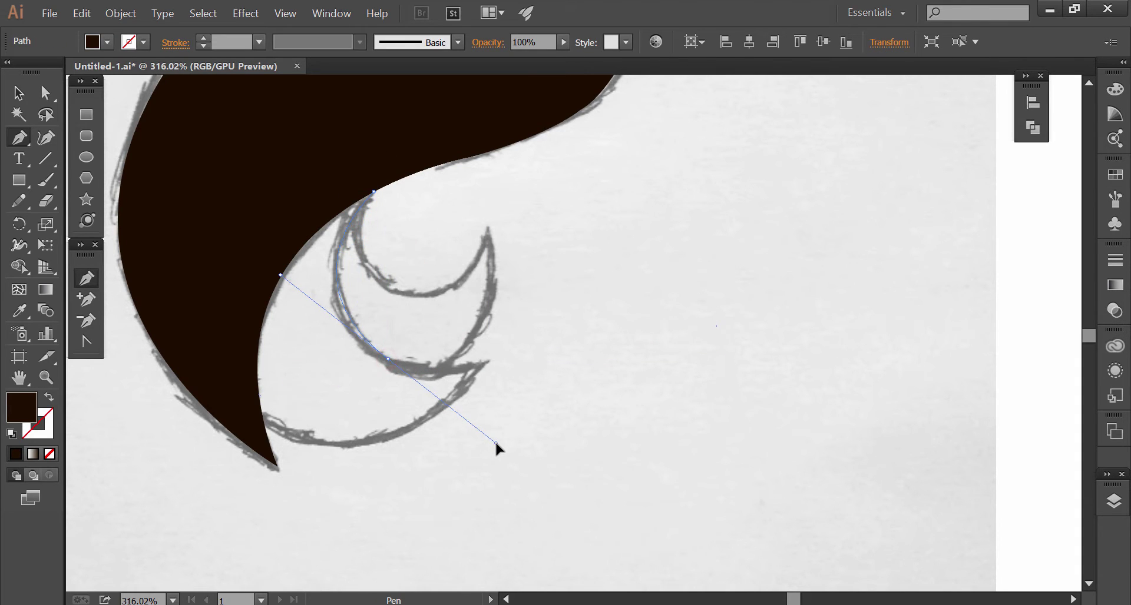
mouse_move(387, 358)
left_mouse_down()
mouse_move(479, 381)
mouse_move(489, 361)
mouse_move(542, 337)
left_mouse_up()
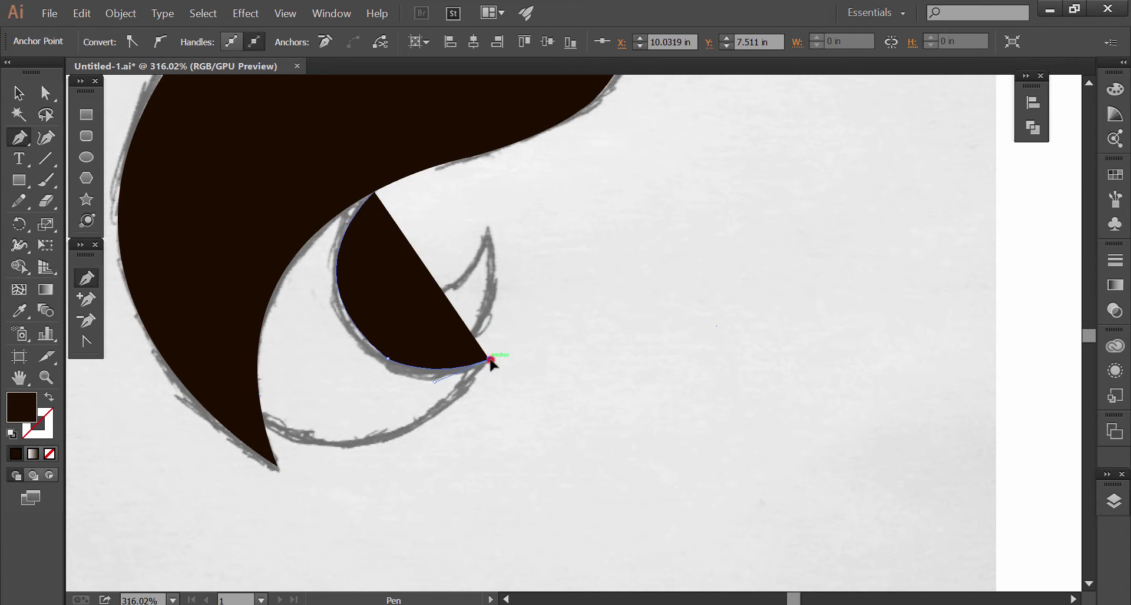
mouse_move(263, 424)
left_mouse_down()
mouse_move(172, 330)
mouse_move(143, 344)
mouse_move(134, 336)
left_mouse_up()
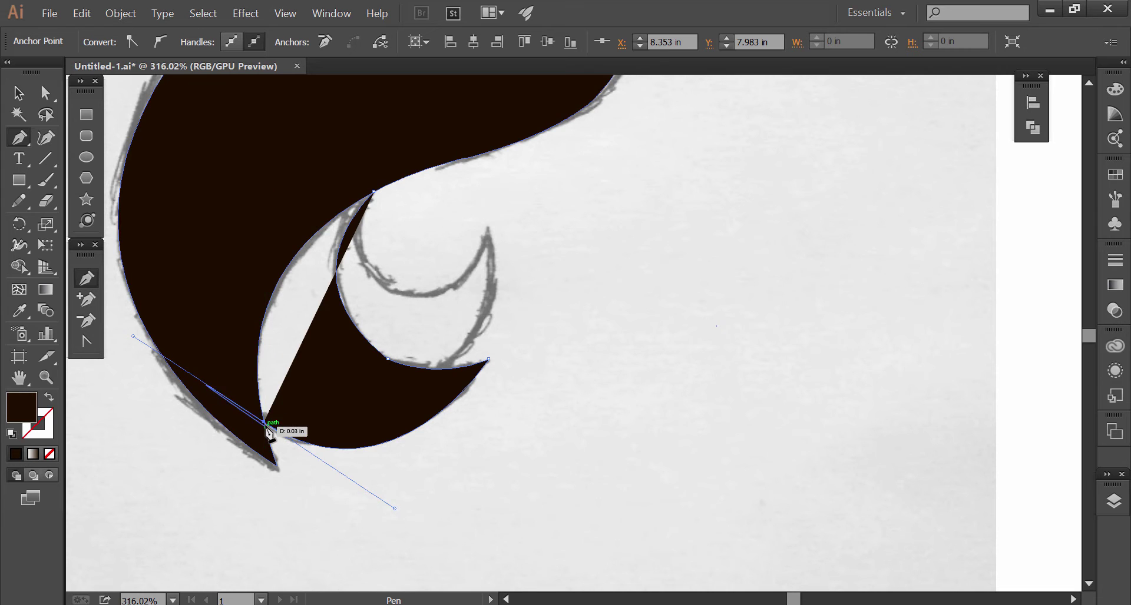
left_click_drag(263, 424, 211, 332)
Close the lower tail shape with corner points inside the dark body, then deselect
left_click(249, 206)
left_click(323, 172)
left_click(377, 157)
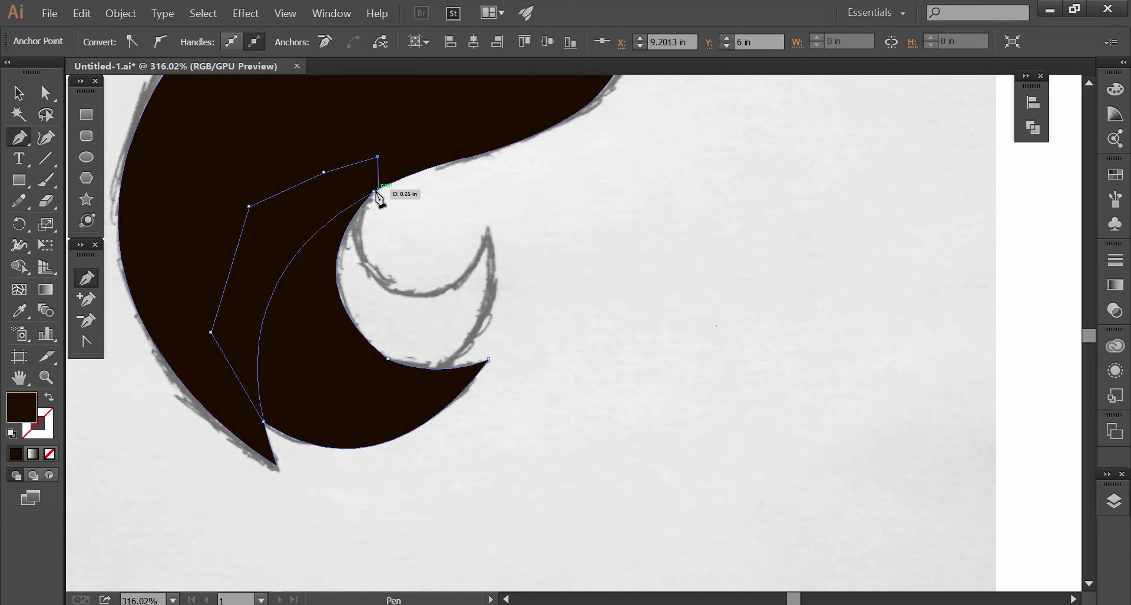
left_click(374, 192)
left_click(19, 92)
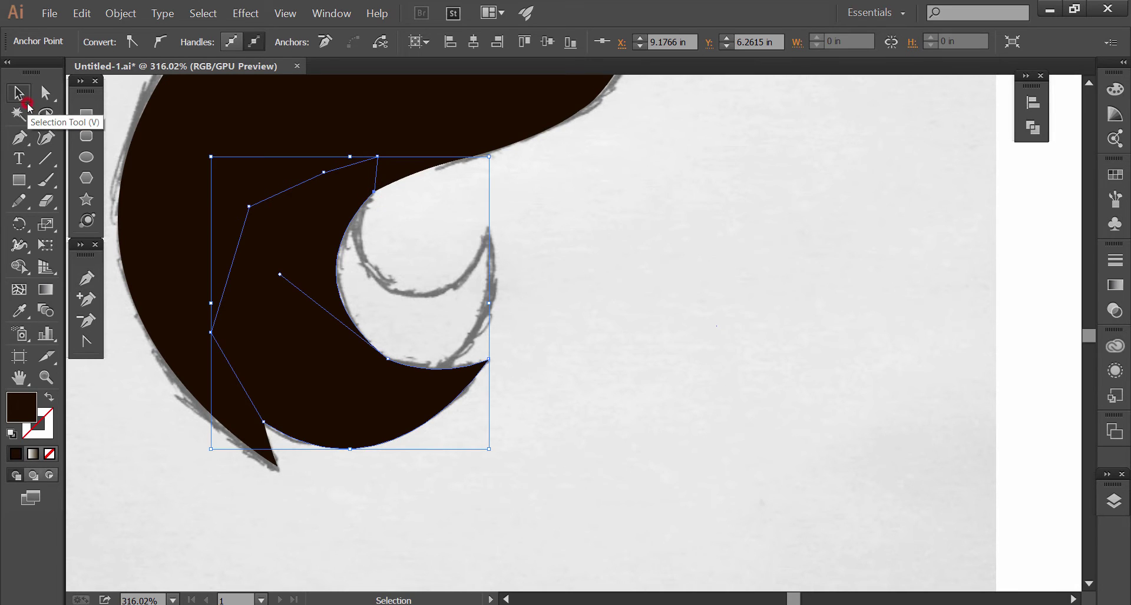
left_click(376, 498)
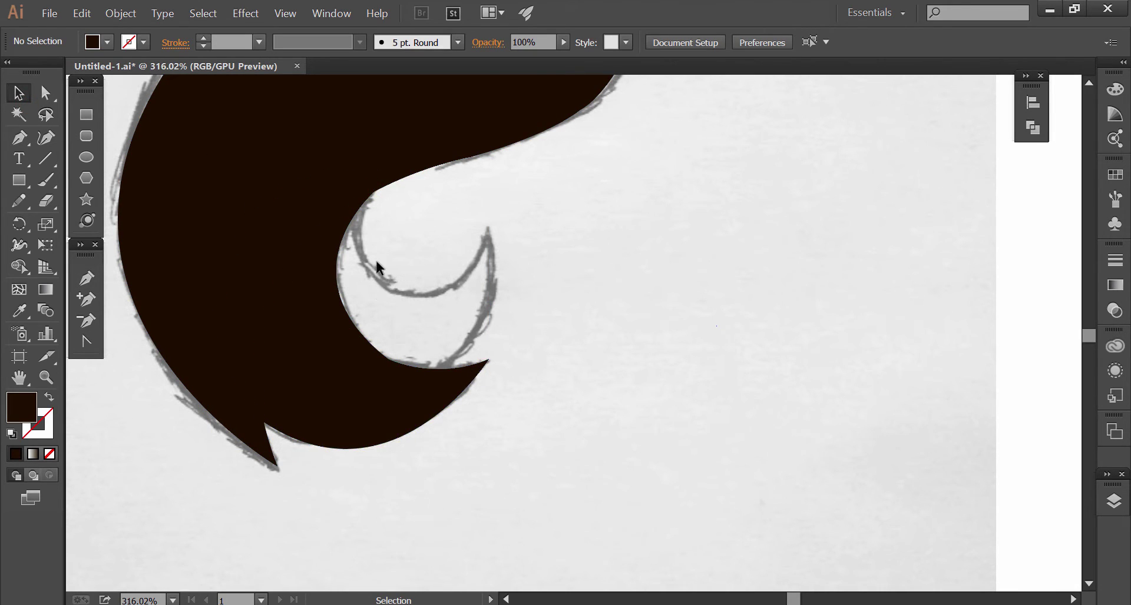
Start a second path at the crescent's top, curving to the inner crescent's bottom
left_click_drag(400, 305, 379, 311)
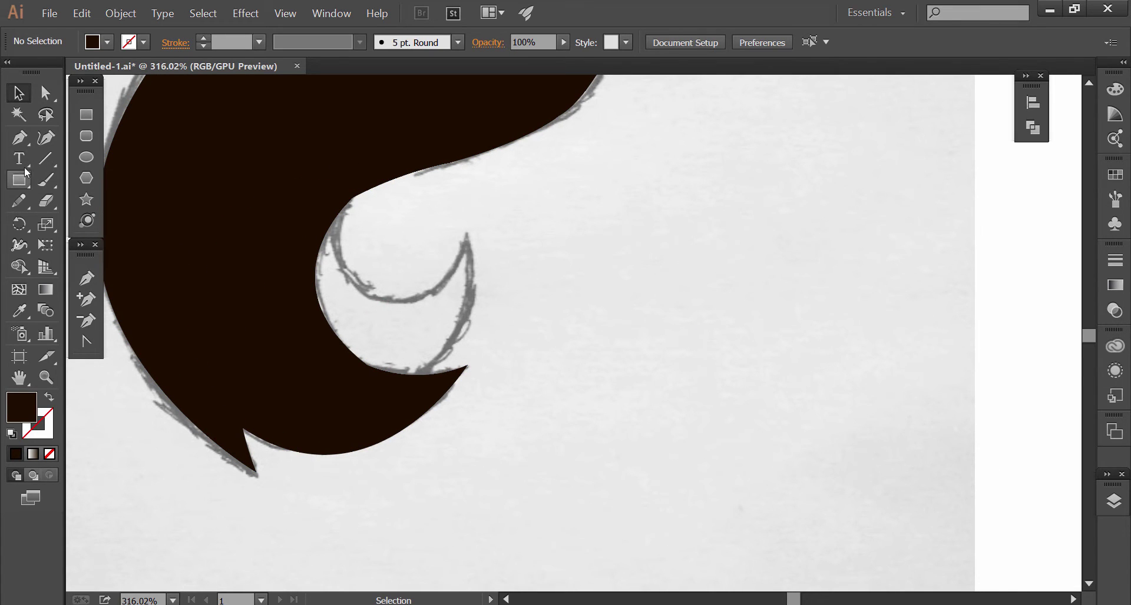
left_click(86, 277)
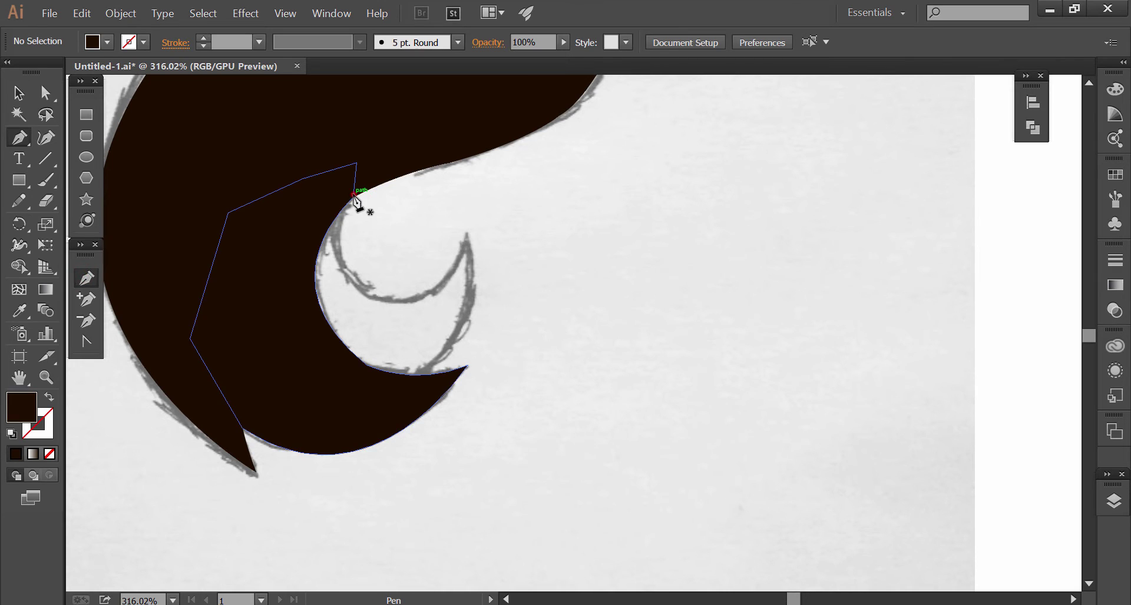
left_click(353, 194)
left_click_drag(412, 297, 513, 287)
key("ctrl+z")
left_click(361, 286)
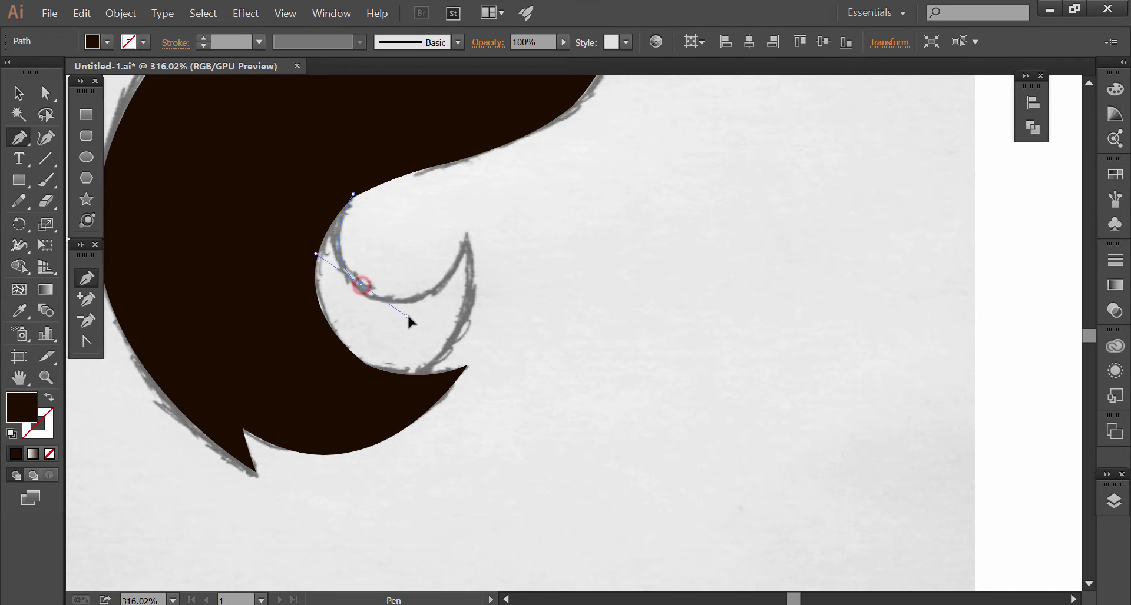
key("ctrl+z")
left_click(362, 291)
key("ctrl+z")
mouse_move(361, 291)
left_mouse_down()
mouse_move(401, 327)
mouse_move(377, 306)
left_mouse_up()
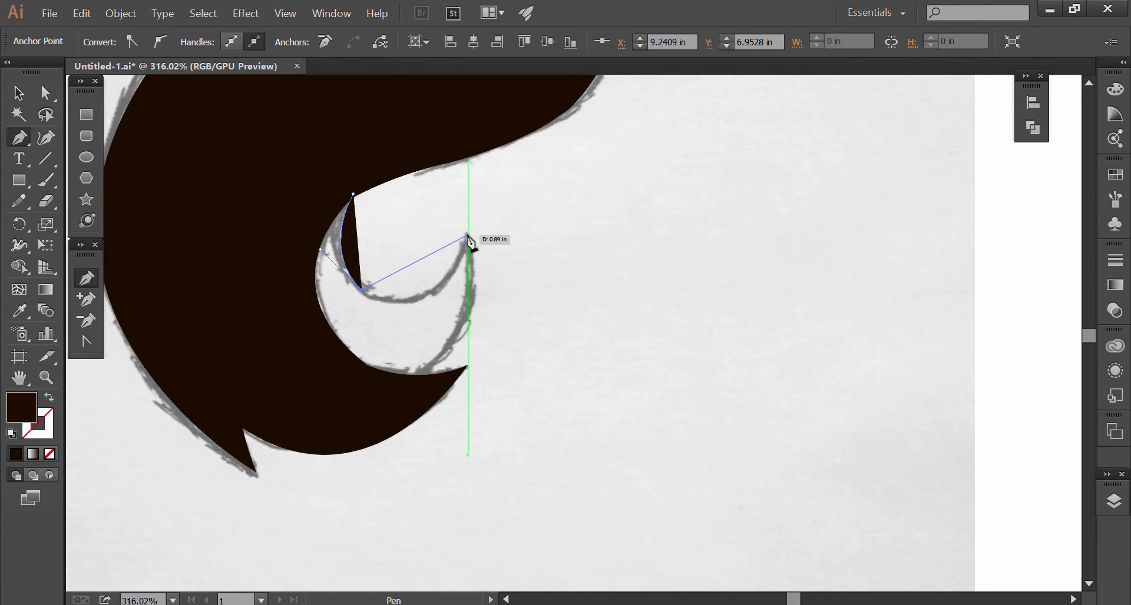
Add sharp corners at the crescent tip and lower notch, close the shape, and deselect
left_click_drag(467, 233, 496, 140)
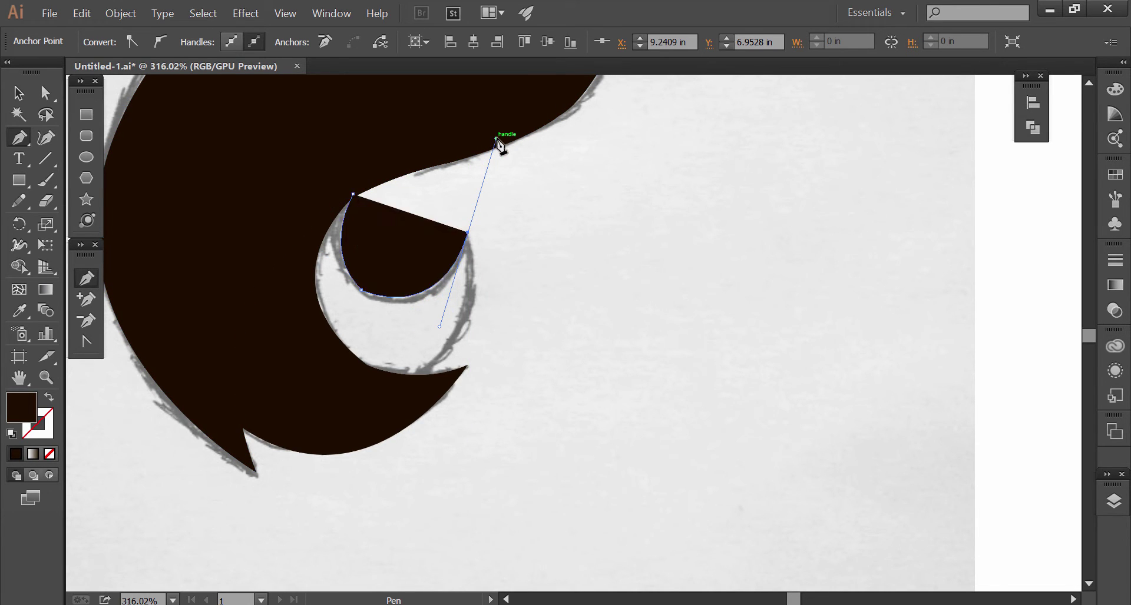
left_click(467, 233)
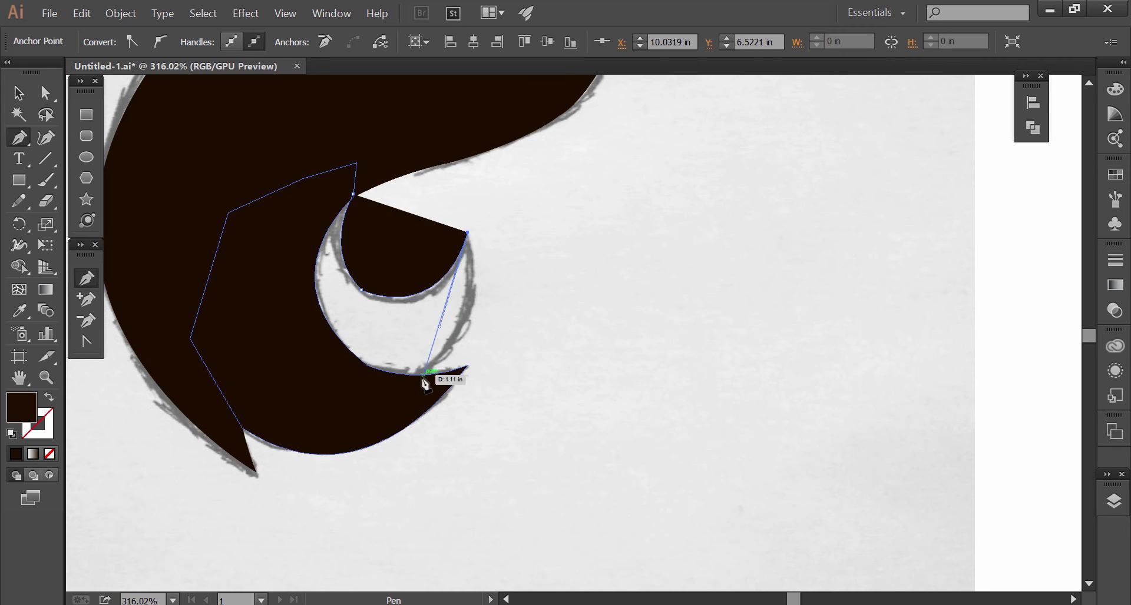
left_click_drag(409, 377, 330, 413)
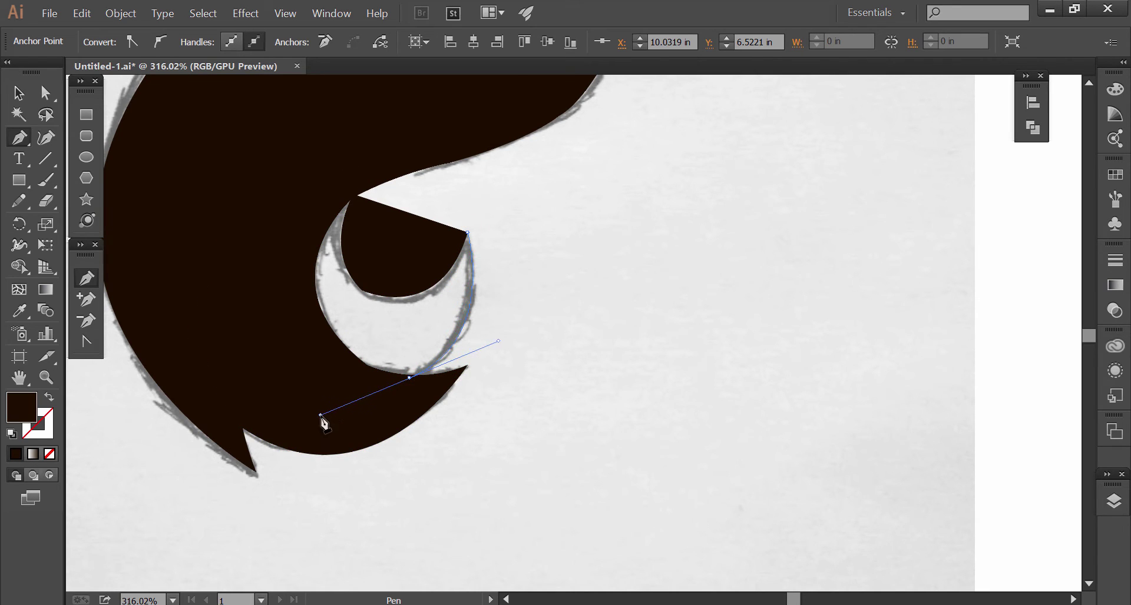
left_click(409, 377)
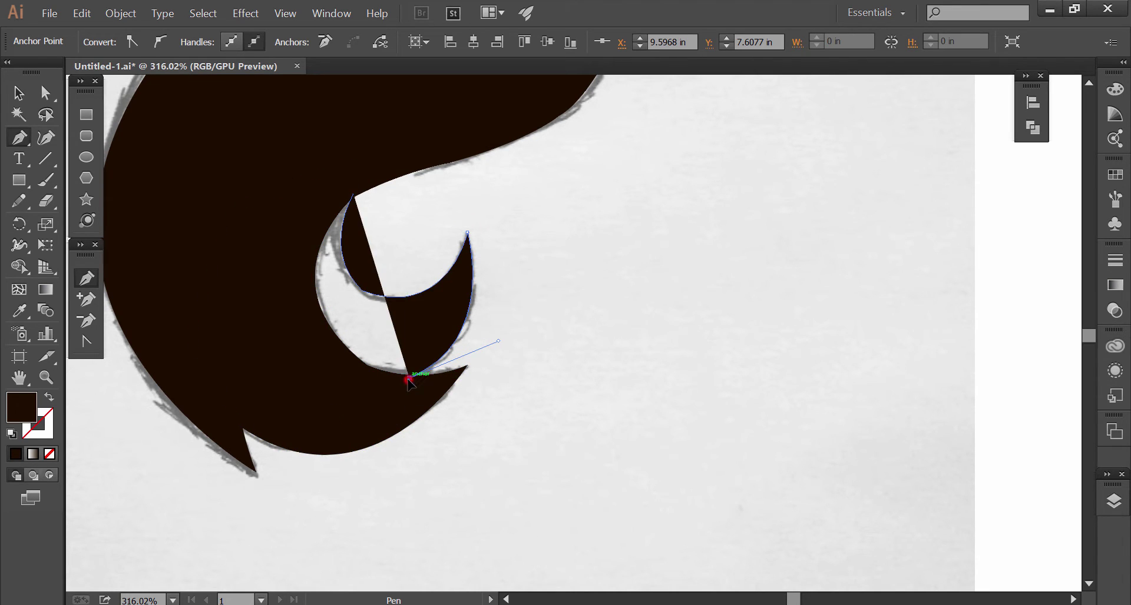
left_click(302, 400)
left_click(261, 267)
left_click(317, 196)
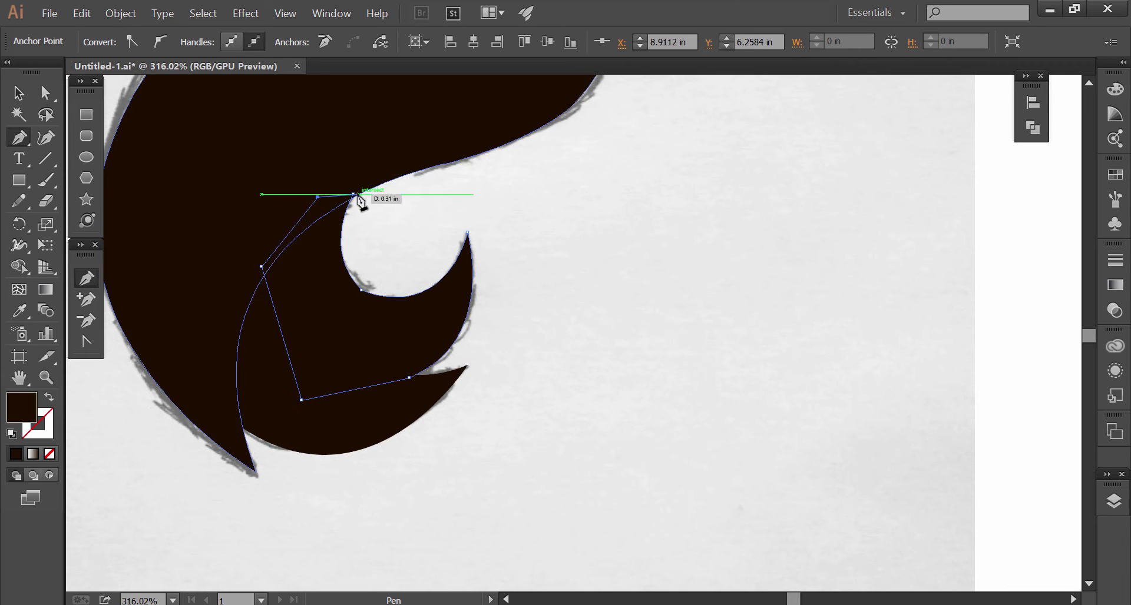
left_click(353, 195)
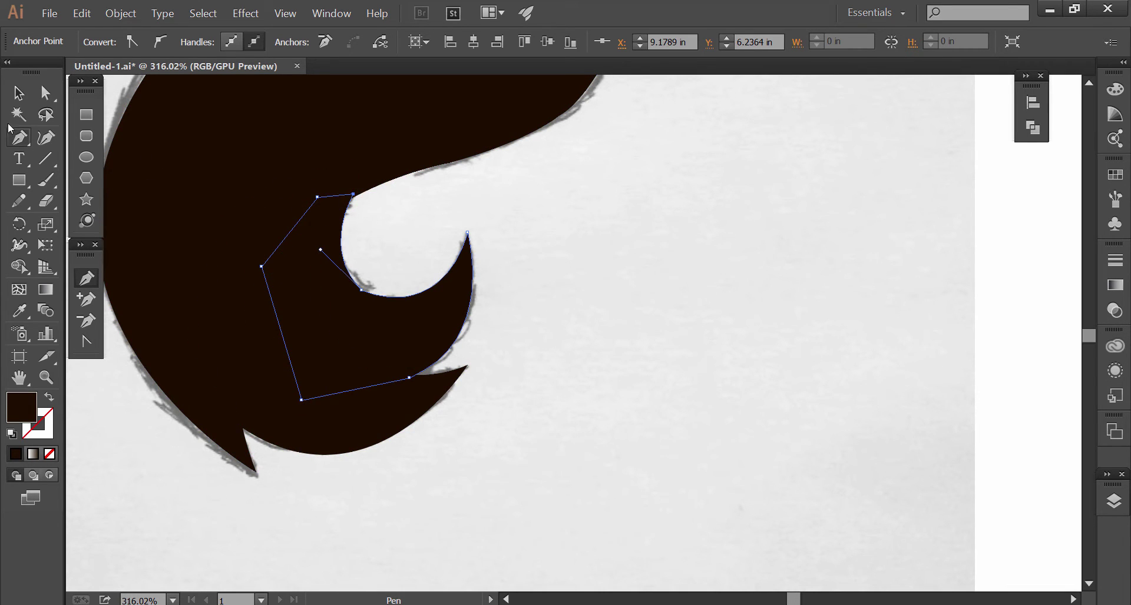
left_click(18, 93)
left_click(495, 400)
Bring the lower tail and crescent shapes to the front
left_click(318, 412)
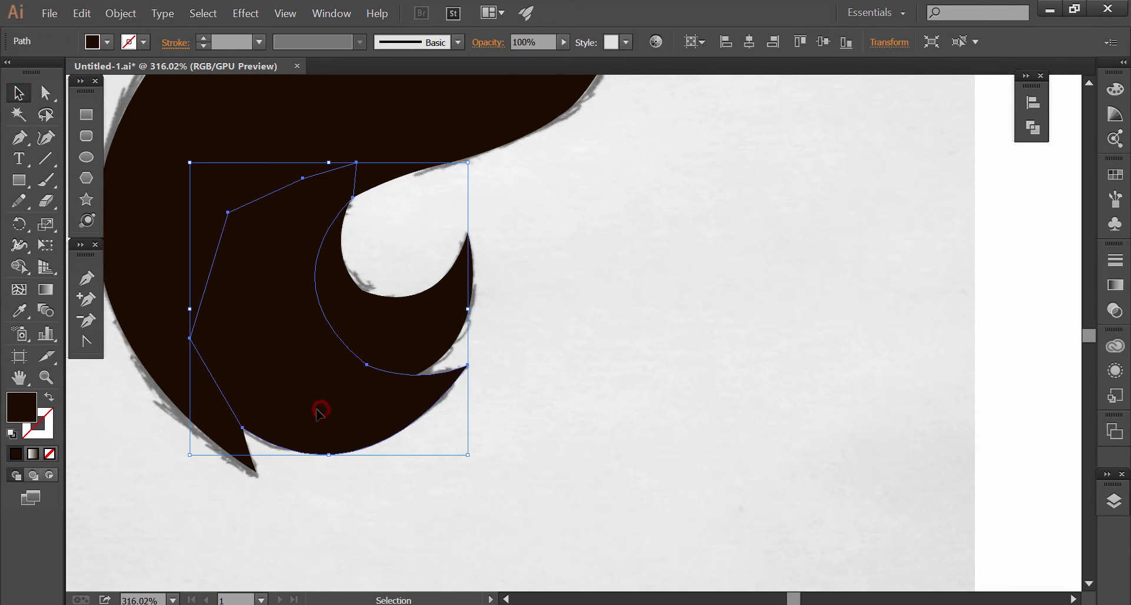
right_click(312, 430)
left_click(356, 408)
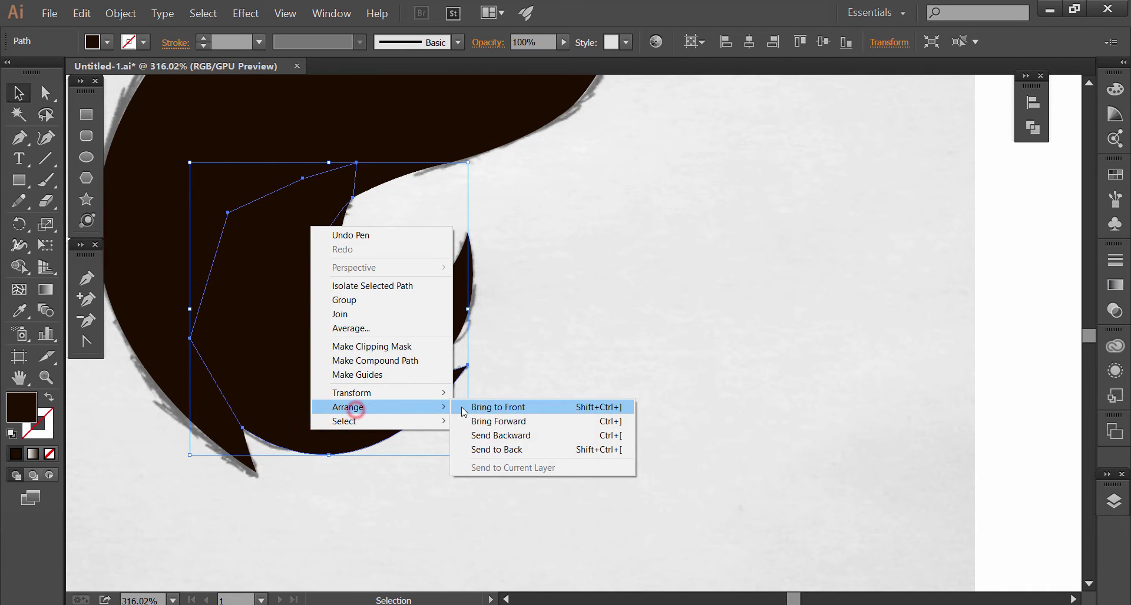
left_click(464, 413)
left_click(333, 457)
left_click(236, 457)
right_click(231, 456)
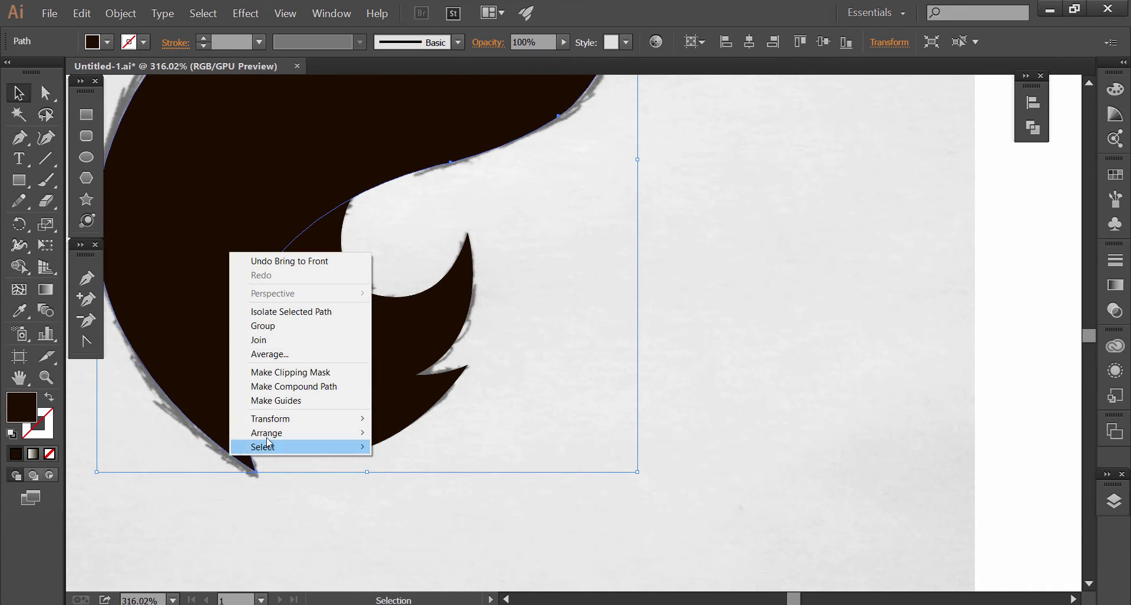
left_click(398, 439)
left_click(391, 509)
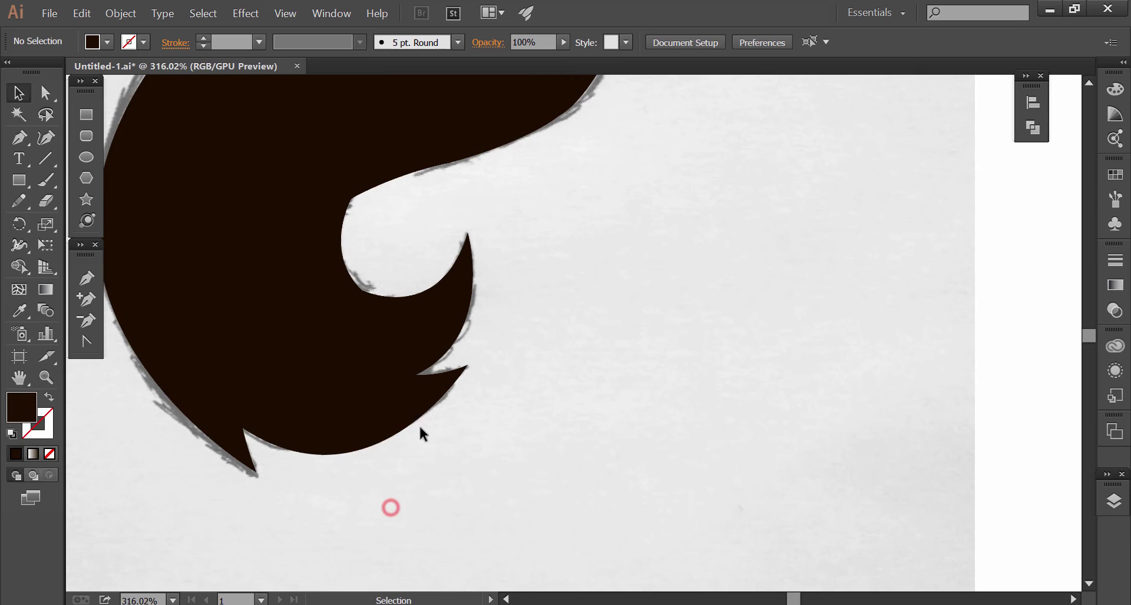
left_click(481, 386, "alt")
Fill the lower tail with tan and the inner crescent with medium brown
key("v")
left_click(355, 459)
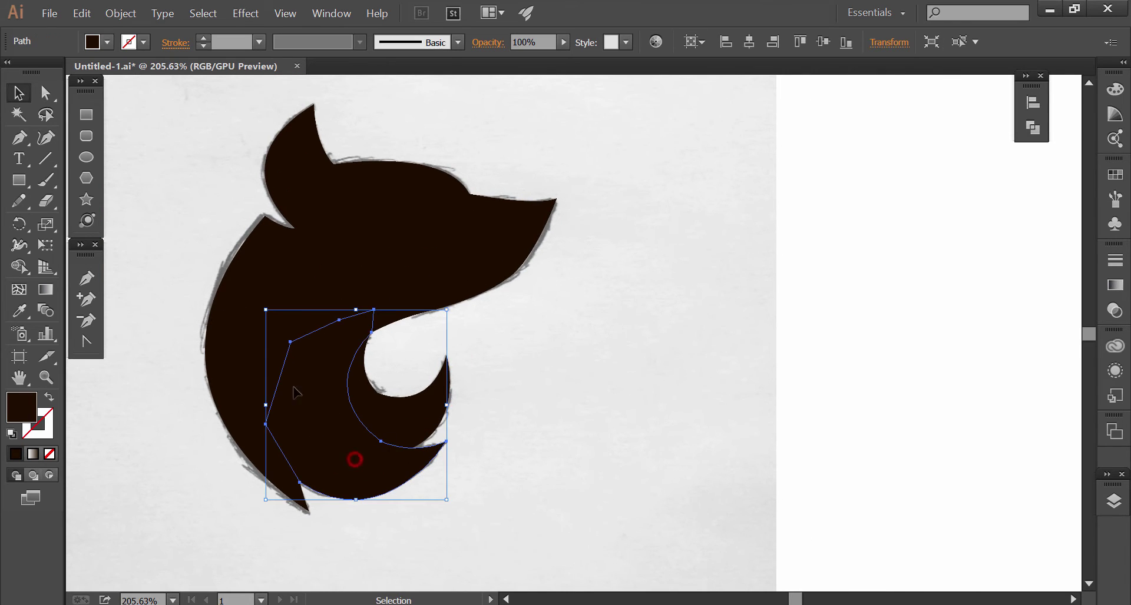
left_click(106, 43)
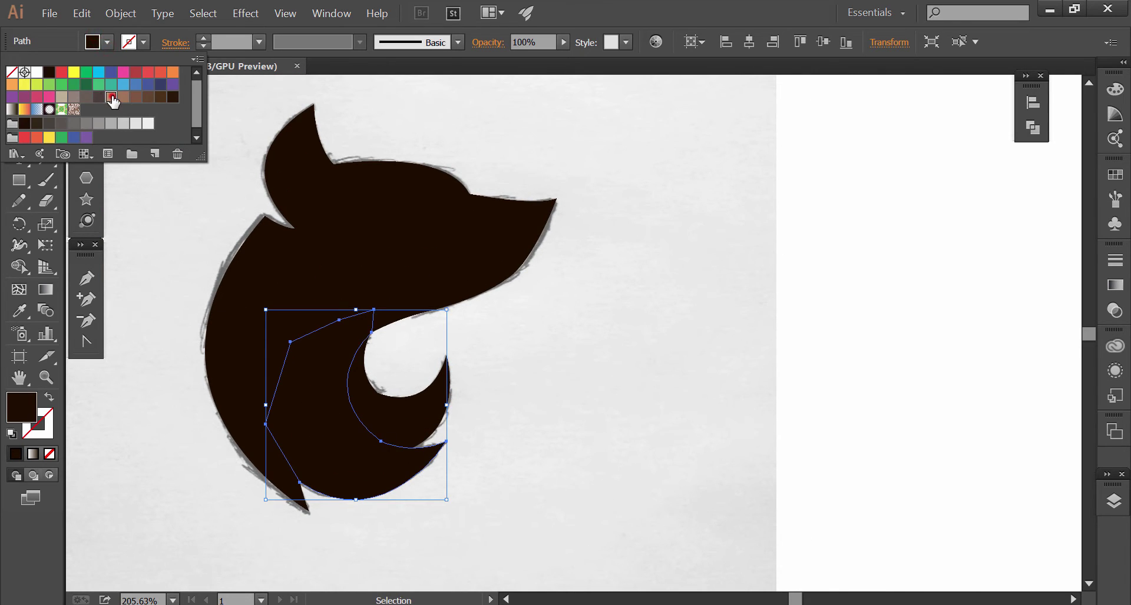
left_click(112, 100)
left_click(587, 443)
left_click(399, 423)
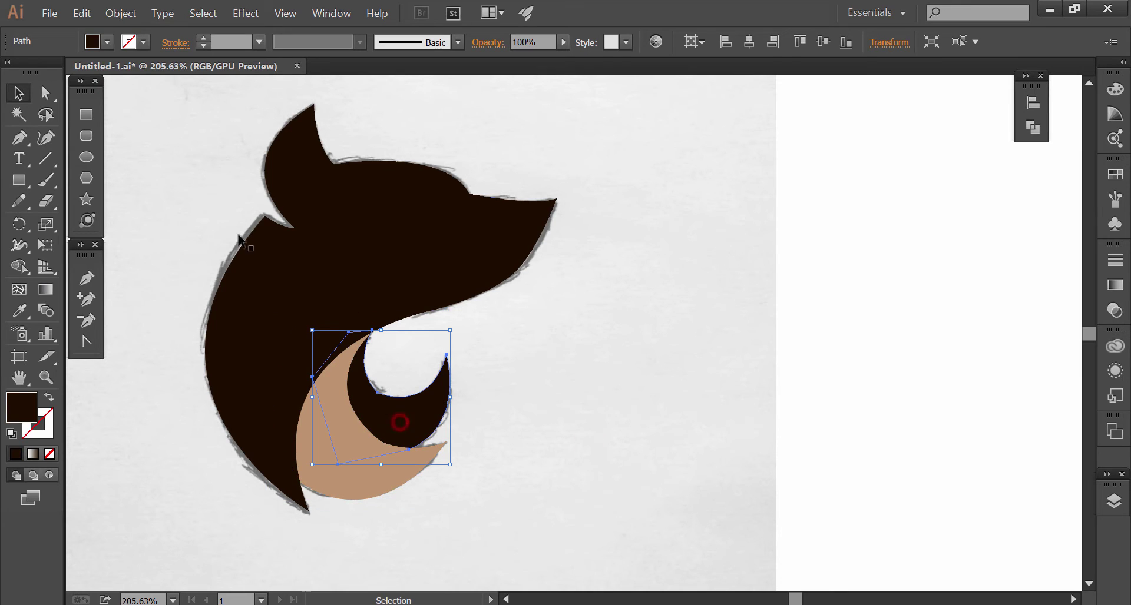
left_click(108, 43)
left_click(123, 98)
left_click(513, 315)
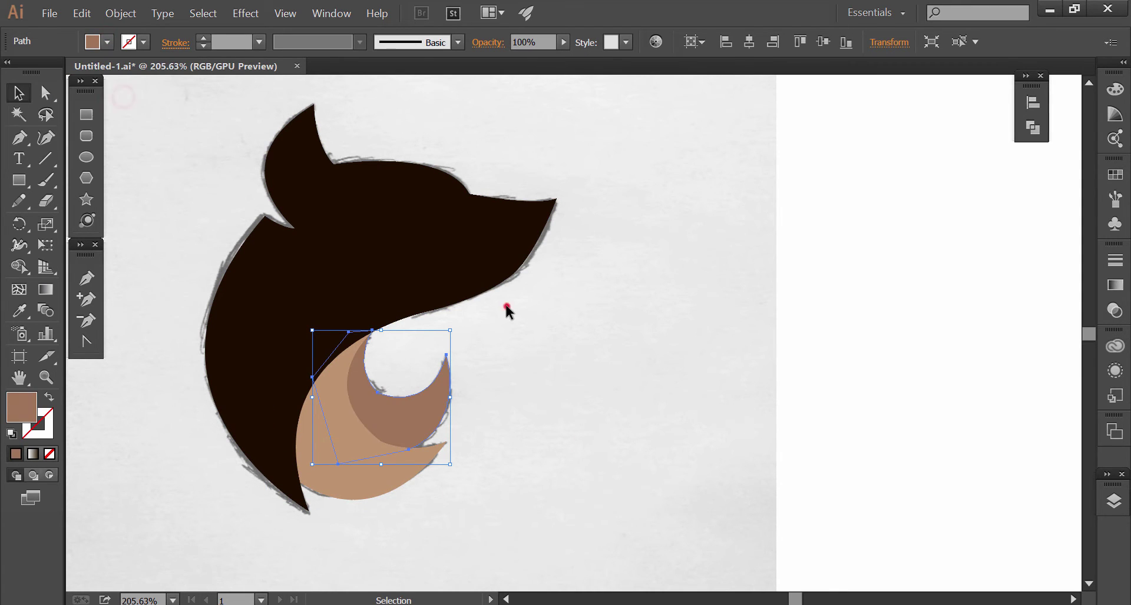
left_click(350, 312)
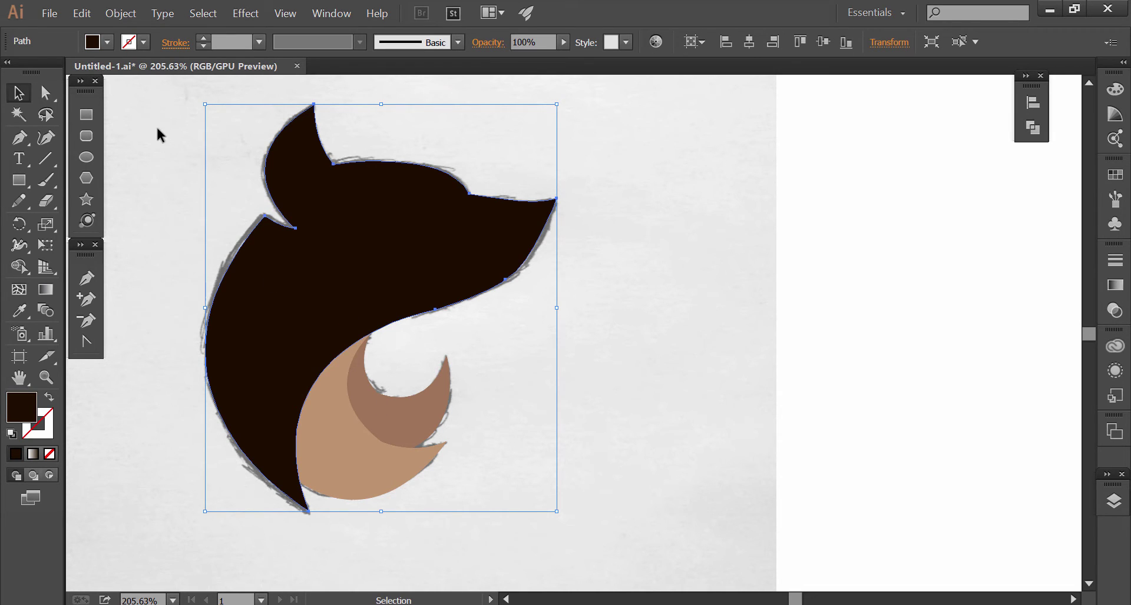
Lower the fox head's opacity to about 48% and deselect it
left_click(1114, 311)
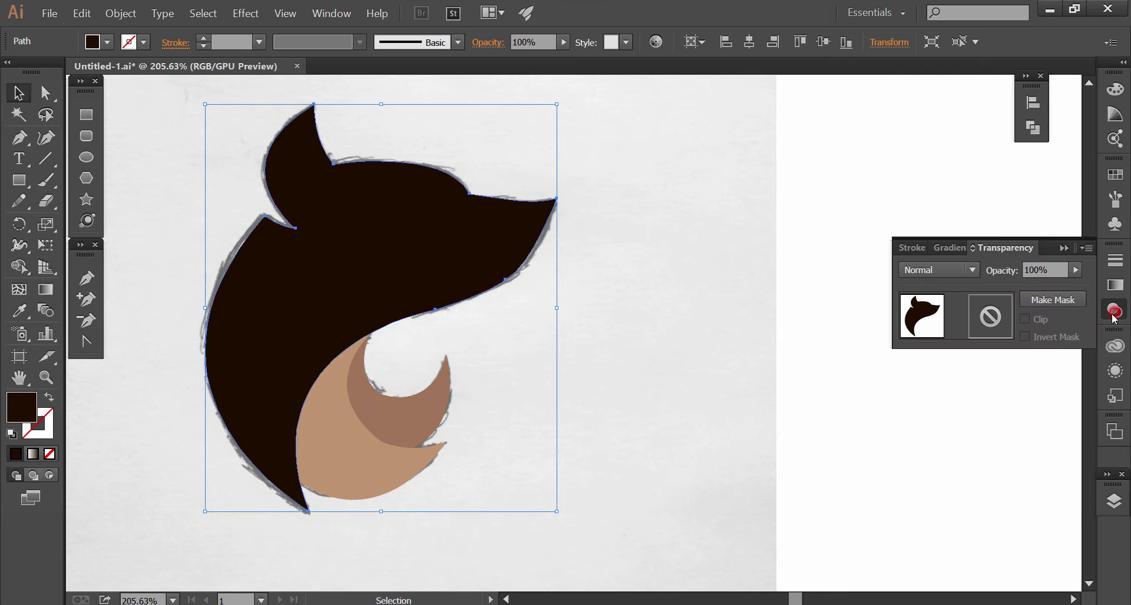
left_click(1074, 271)
left_click_drag(1048, 287, 1038, 286)
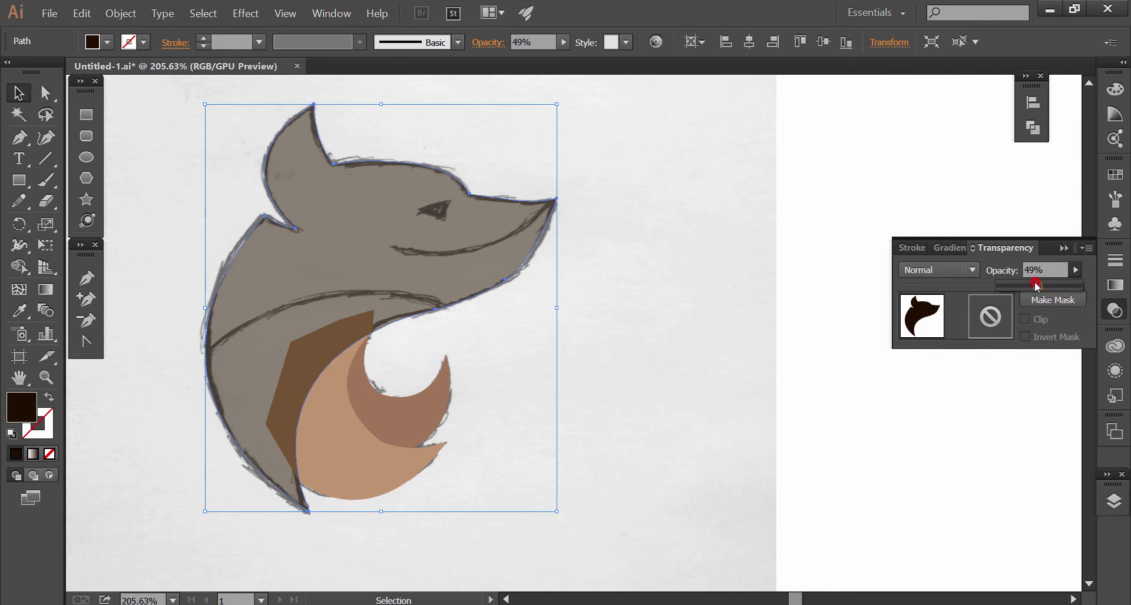
left_click(551, 383)
left_click(637, 390)
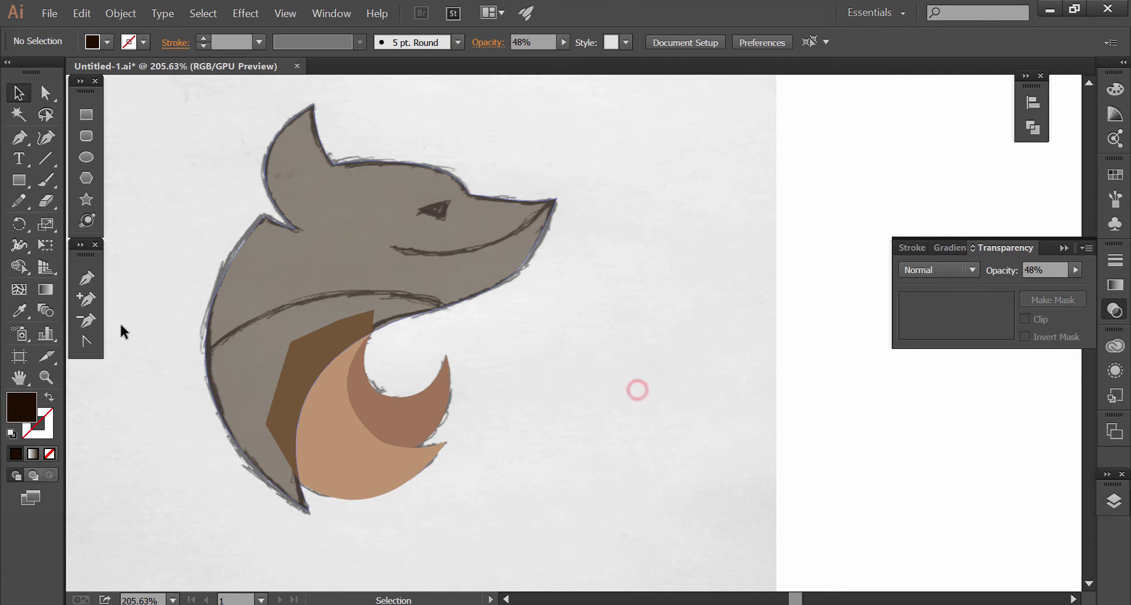
Start a dark Pen shape along the neck line and lower head edge
left_click(87, 278)
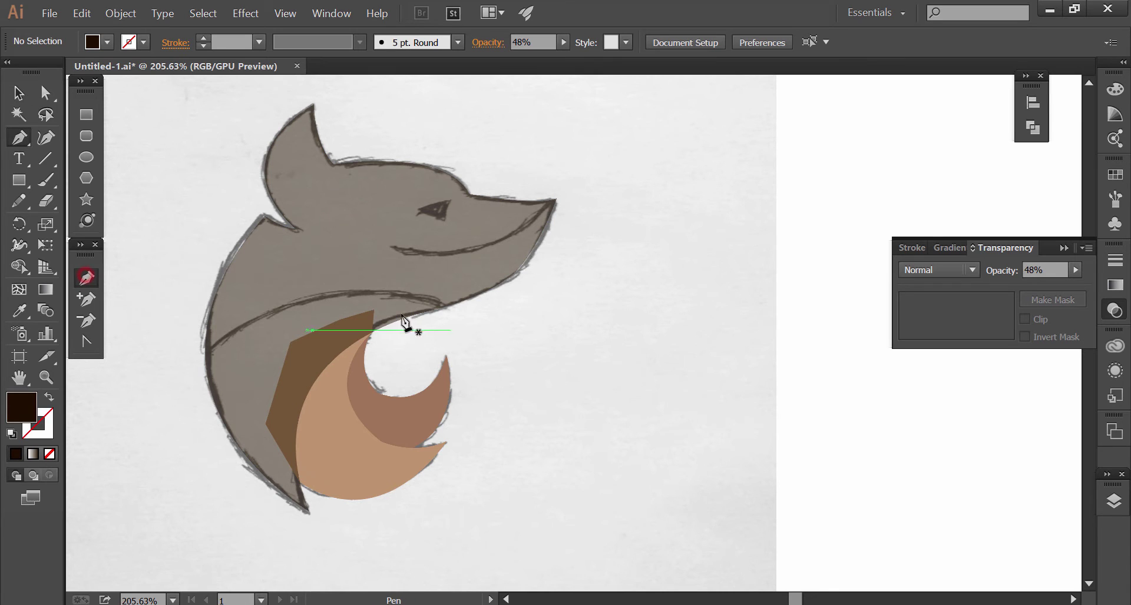
left_click(449, 306)
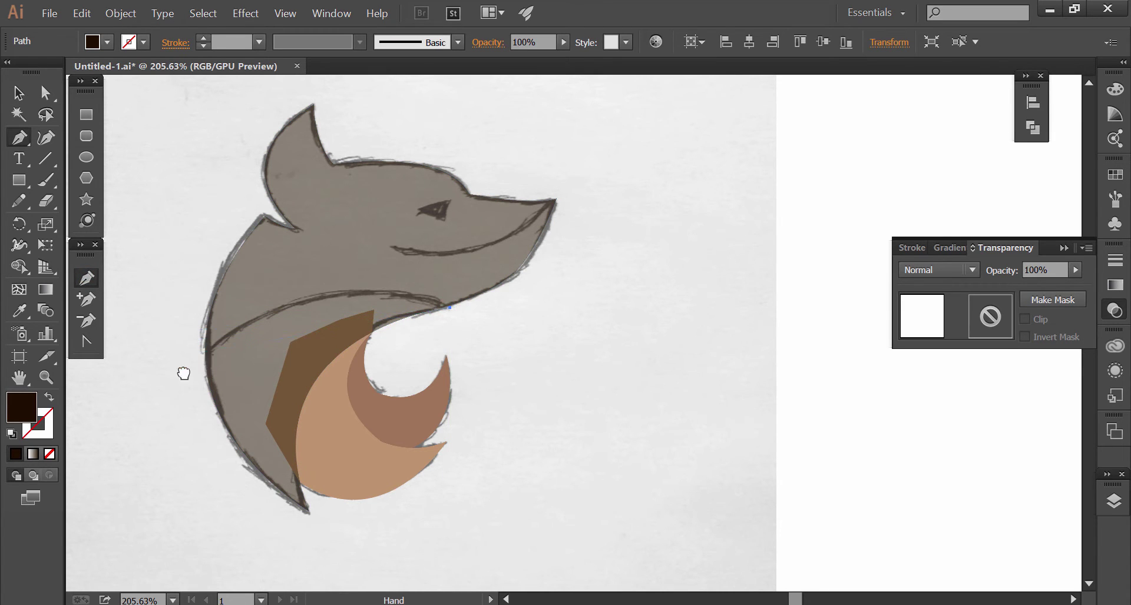
left_click_drag(182, 373, 416, 333)
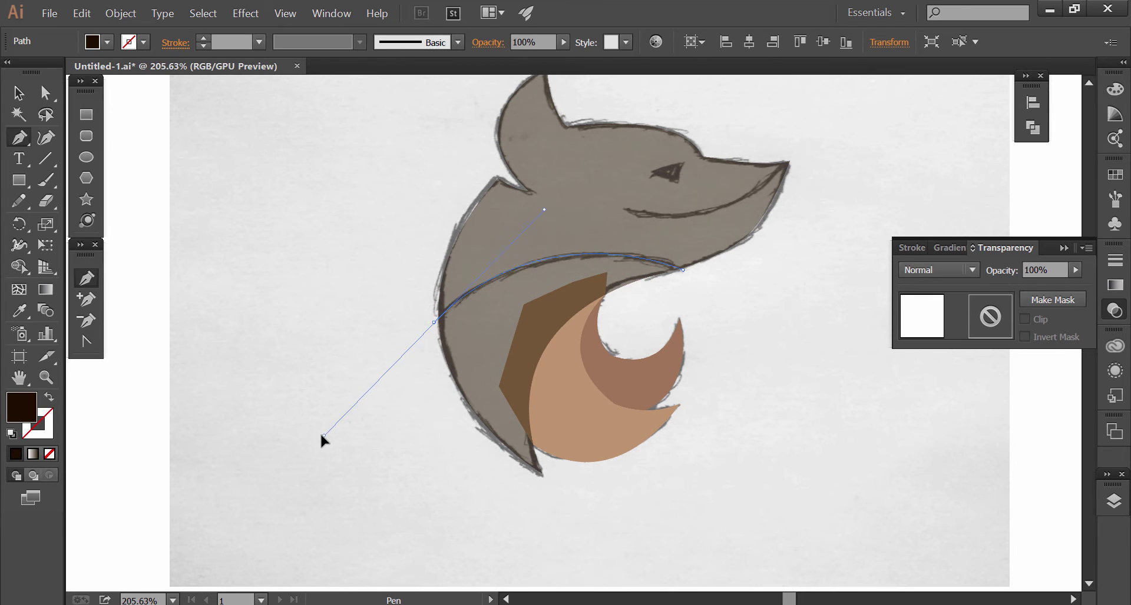
left_click_drag(330, 435, 322, 436)
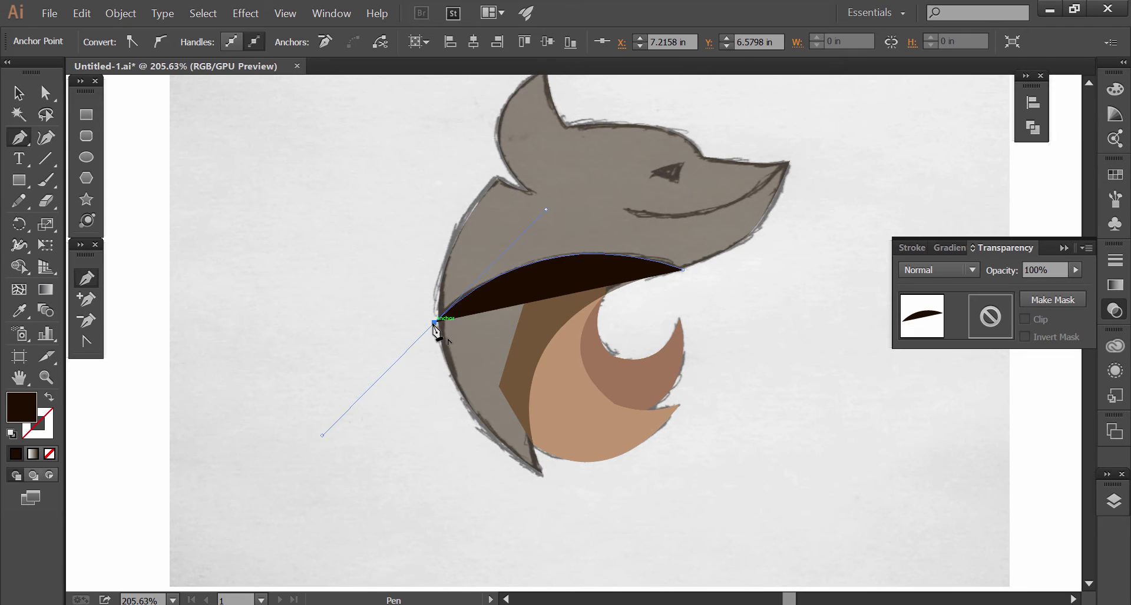
left_click(434, 323)
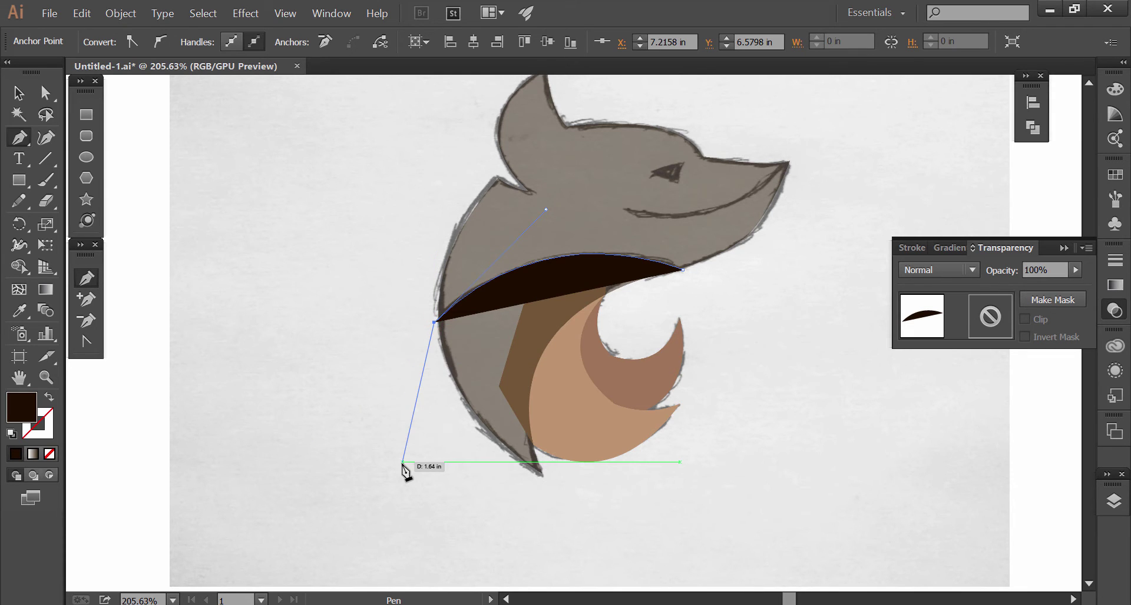
left_click(403, 463)
Complete the dark shape across the lower body, close it, and select it with the head
left_click(502, 510)
left_click(604, 501)
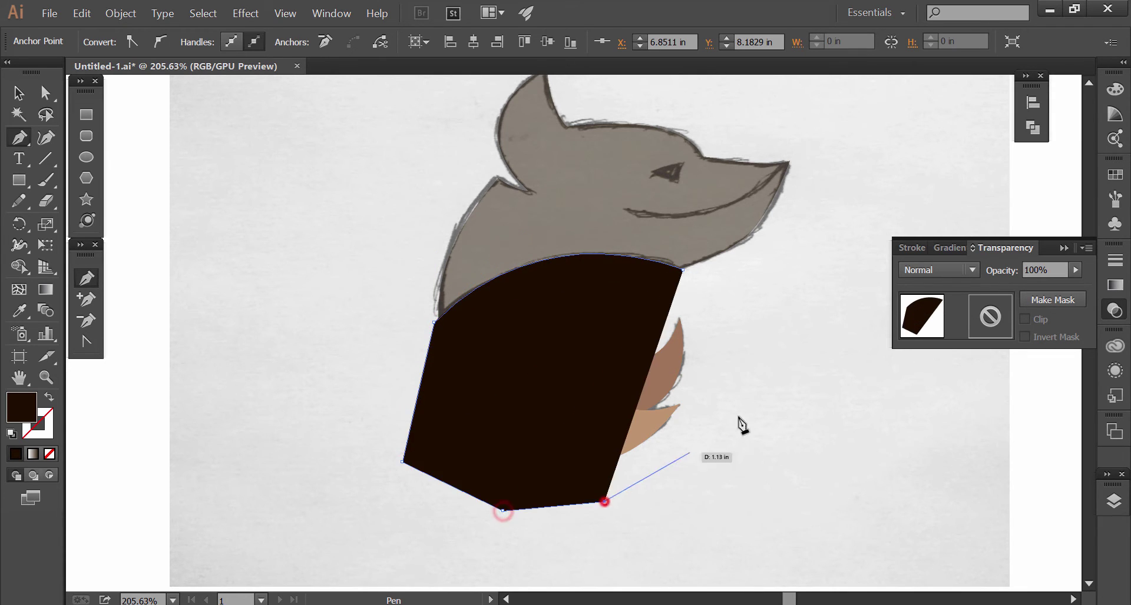
left_click_drag(739, 416, 730, 302)
left_click(728, 298)
left_click(683, 270)
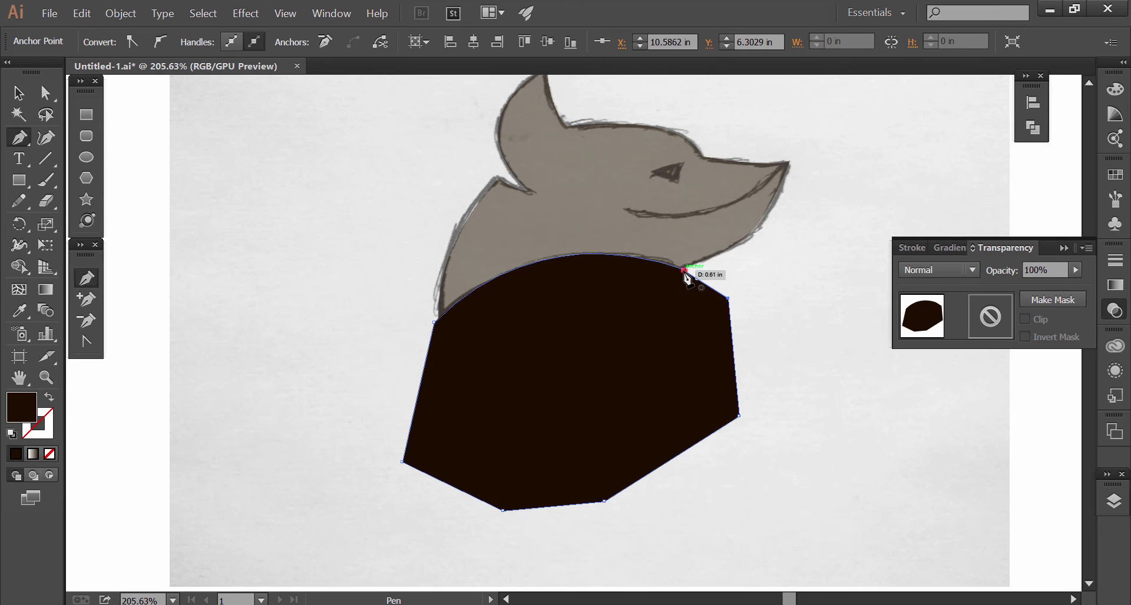
left_click(10, 93)
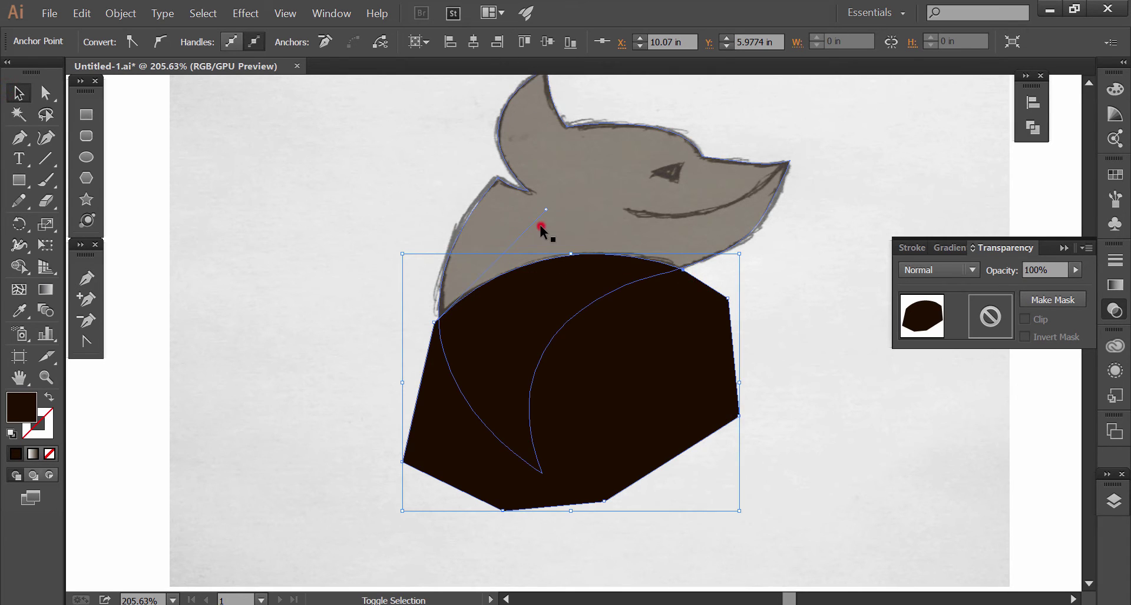
left_click(540, 224, "shift")
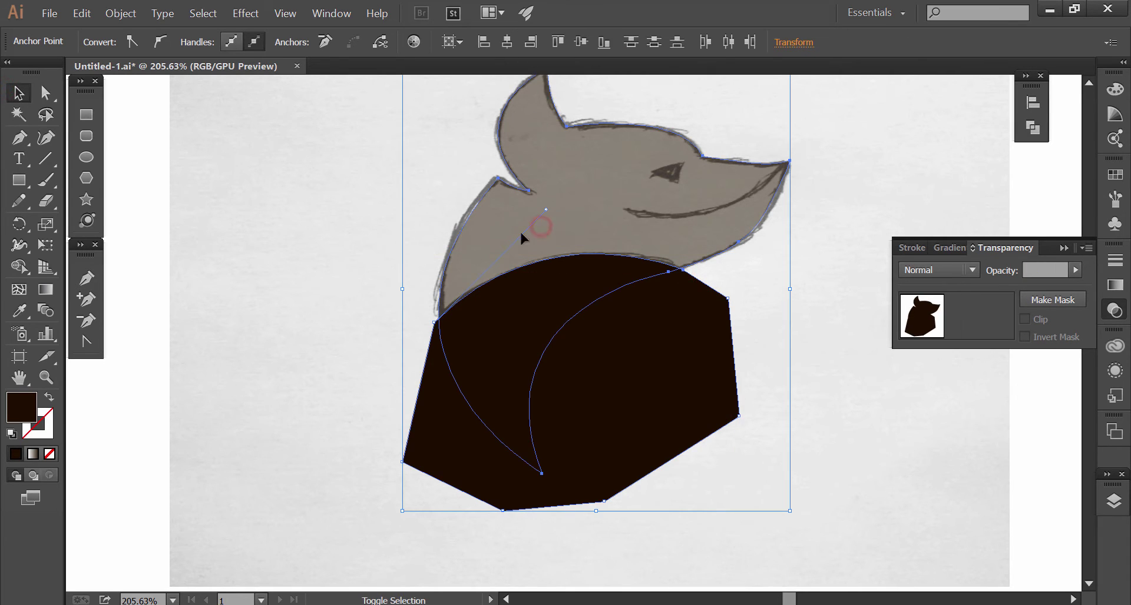
Trim away the dark region outside the head outline with Shape Builder
left_click(20, 268)
left_click(575, 388, "alt")
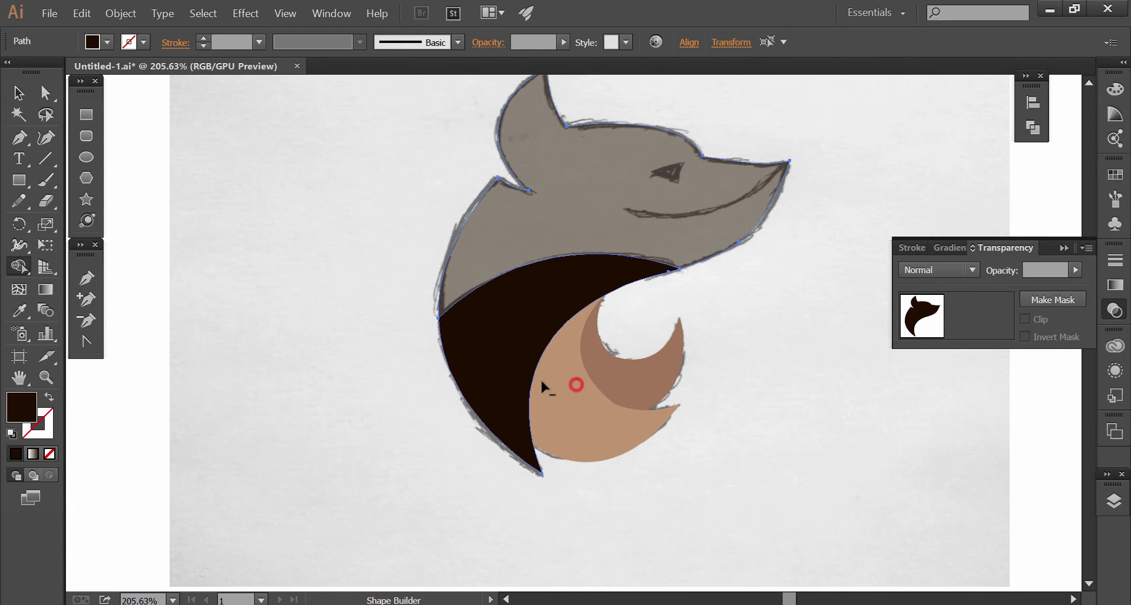
left_click(19, 94)
left_click(267, 263)
Colour the remaining dark crescent neck piece reddish brown
left_click(468, 308)
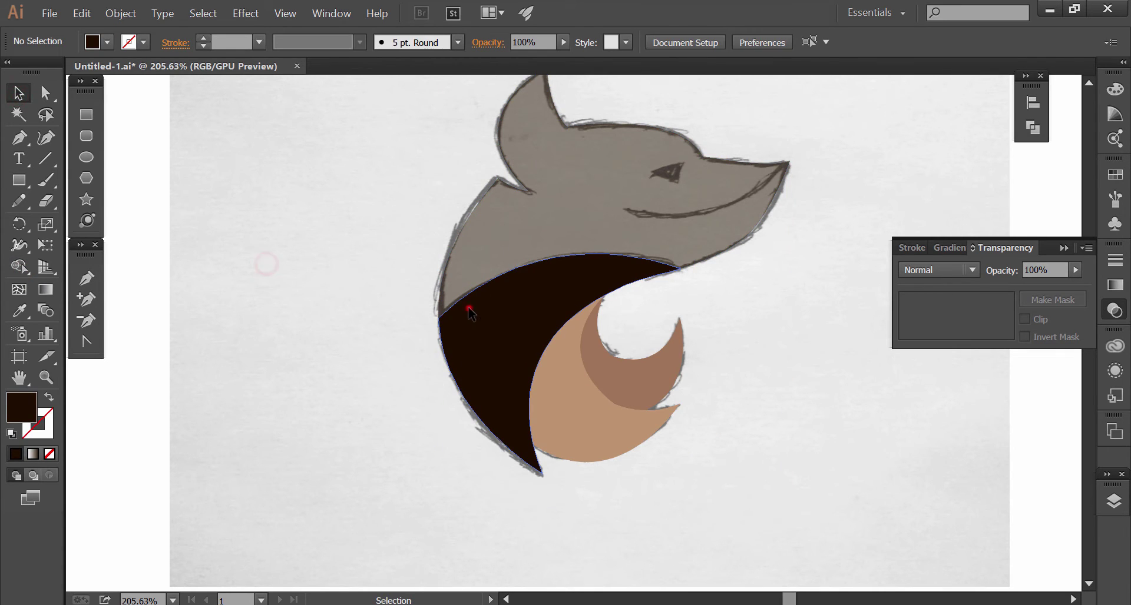
left_click(98, 46)
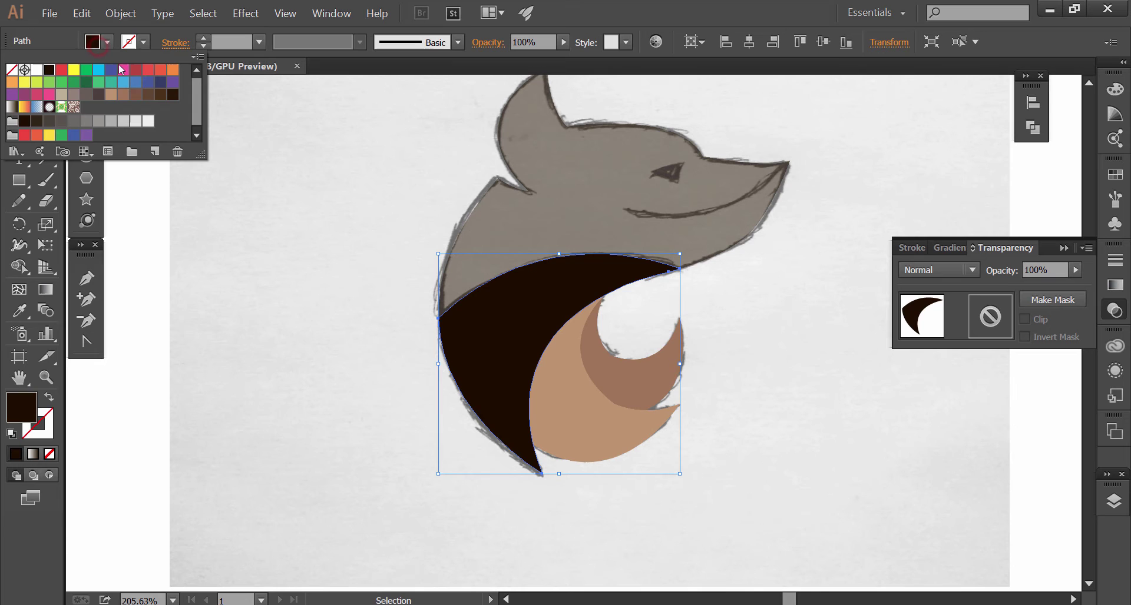
left_click(136, 96)
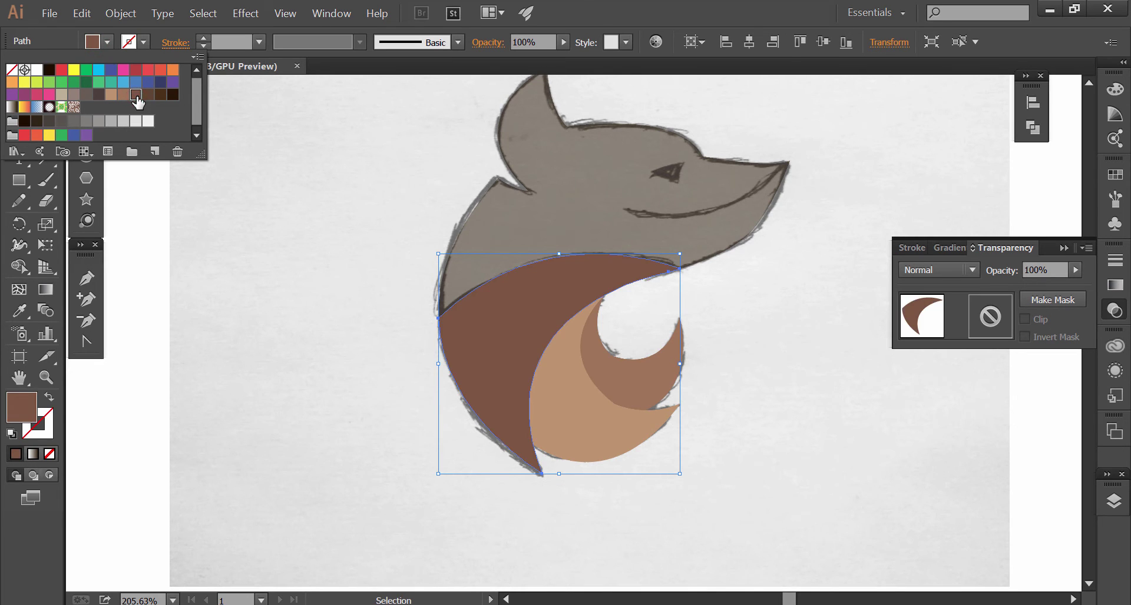
left_click(323, 220)
left_click(323, 221)
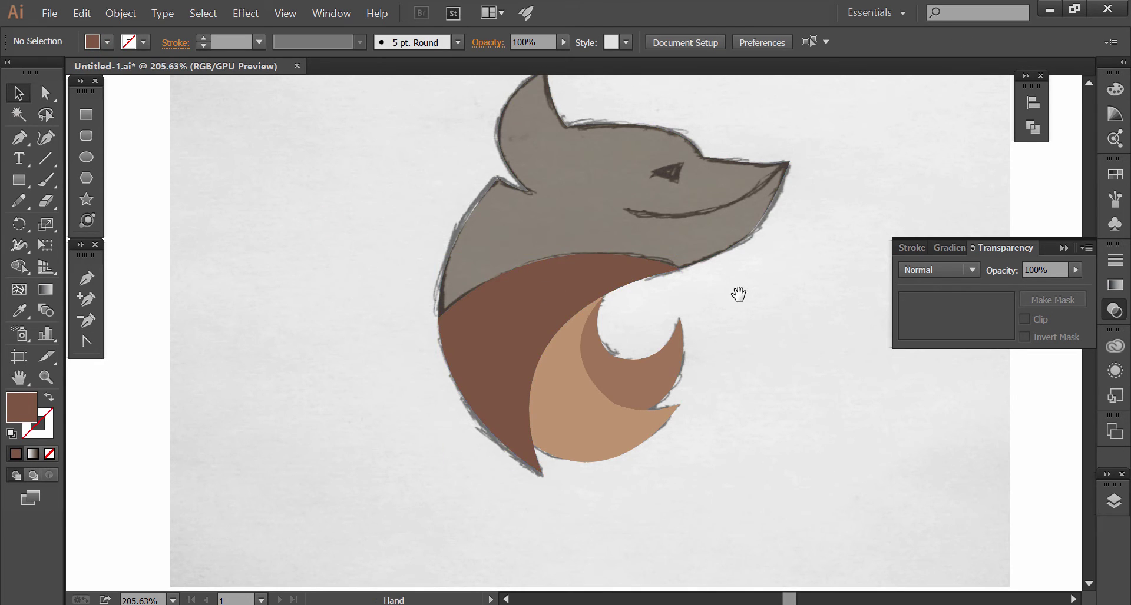
Draw a small curved triangular eye above the mouth line with the Pen tool
left_click_drag(740, 295, 579, 297)
left_click_drag(518, 230, 592, 265)
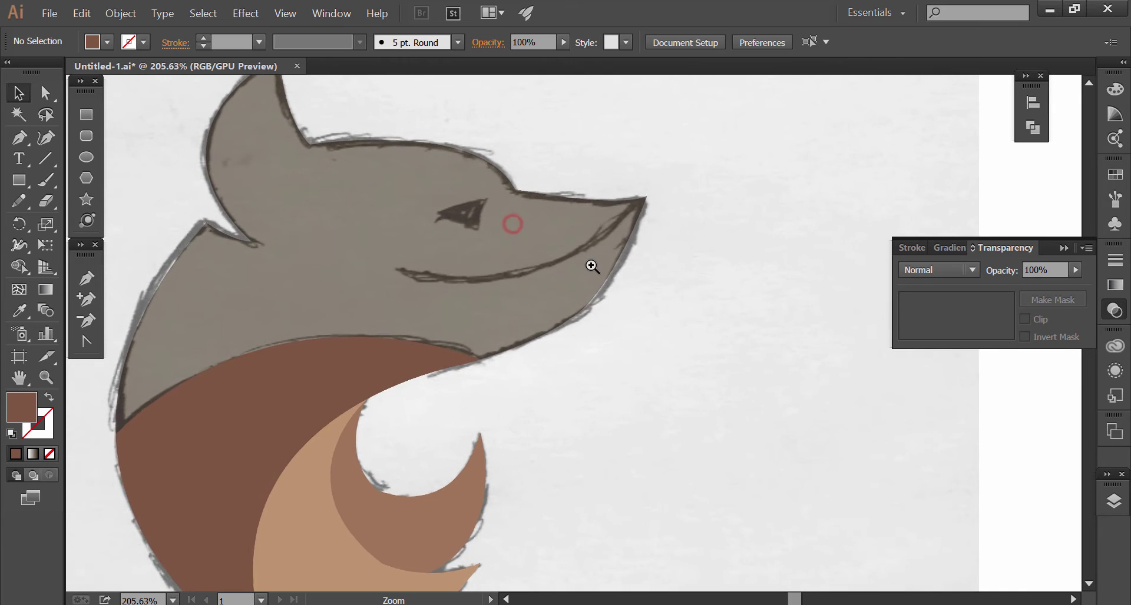
left_click(468, 259)
left_click(714, 325)
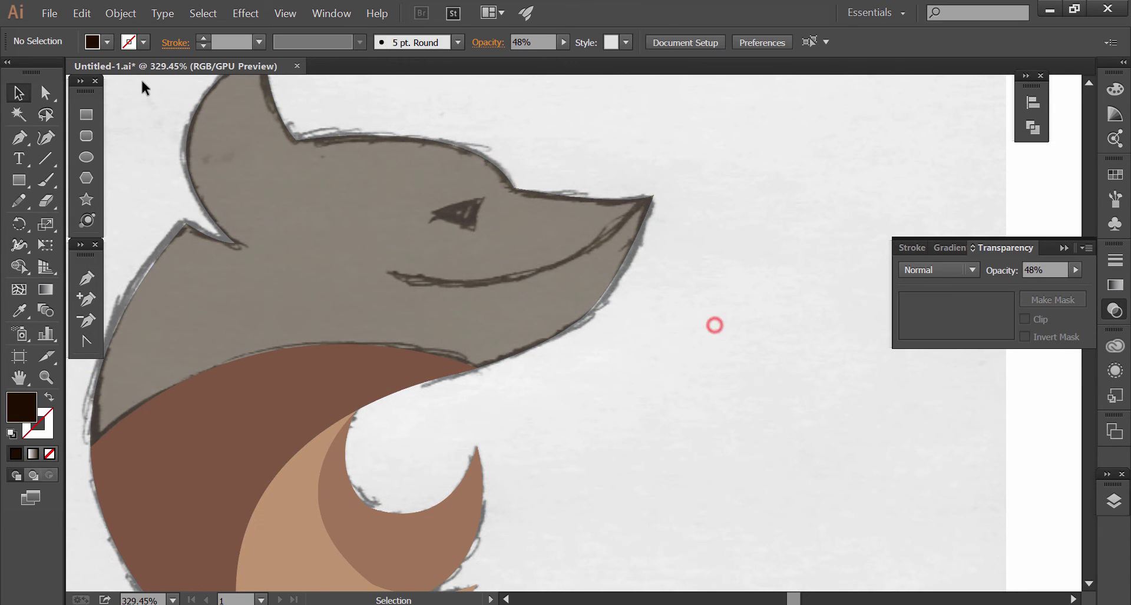
left_click(22, 140)
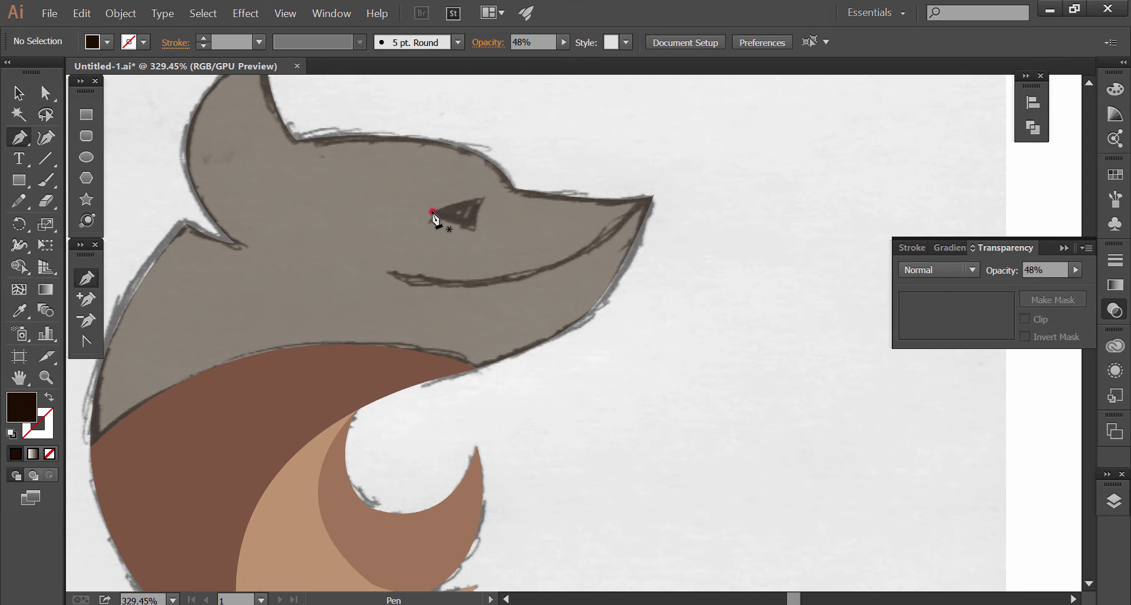
left_click(432, 211)
left_click(482, 198)
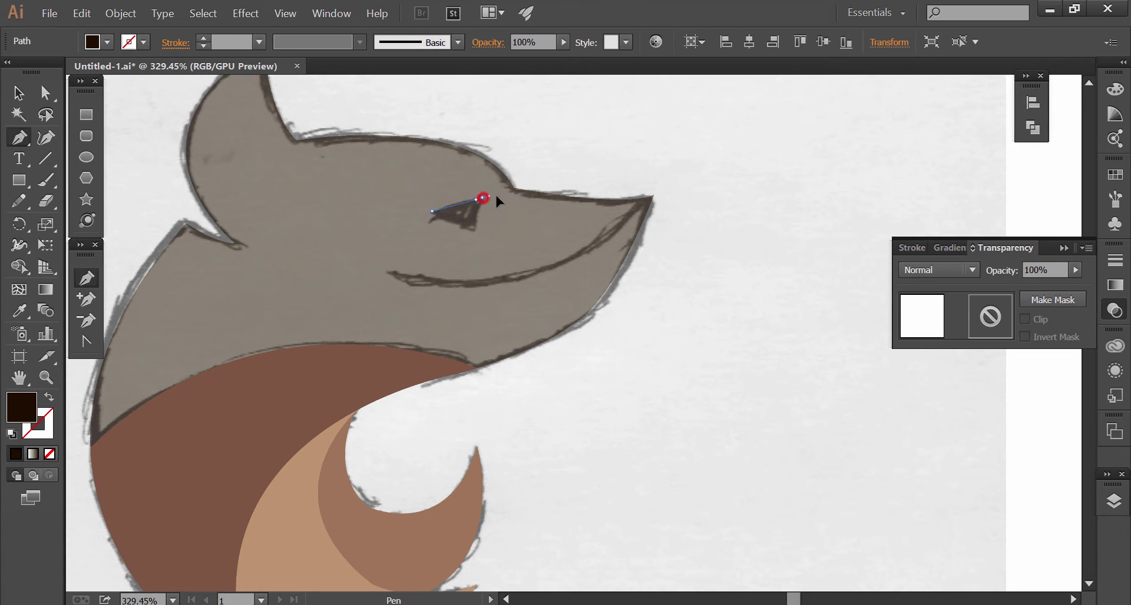
left_click_drag(482, 199, 480, 239)
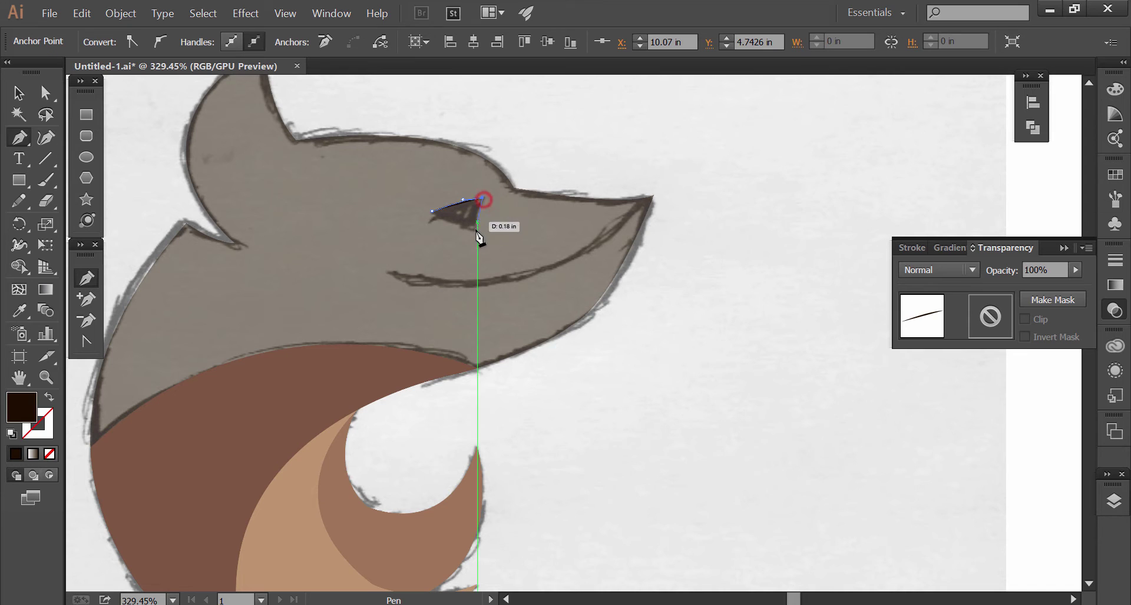
left_click(475, 231)
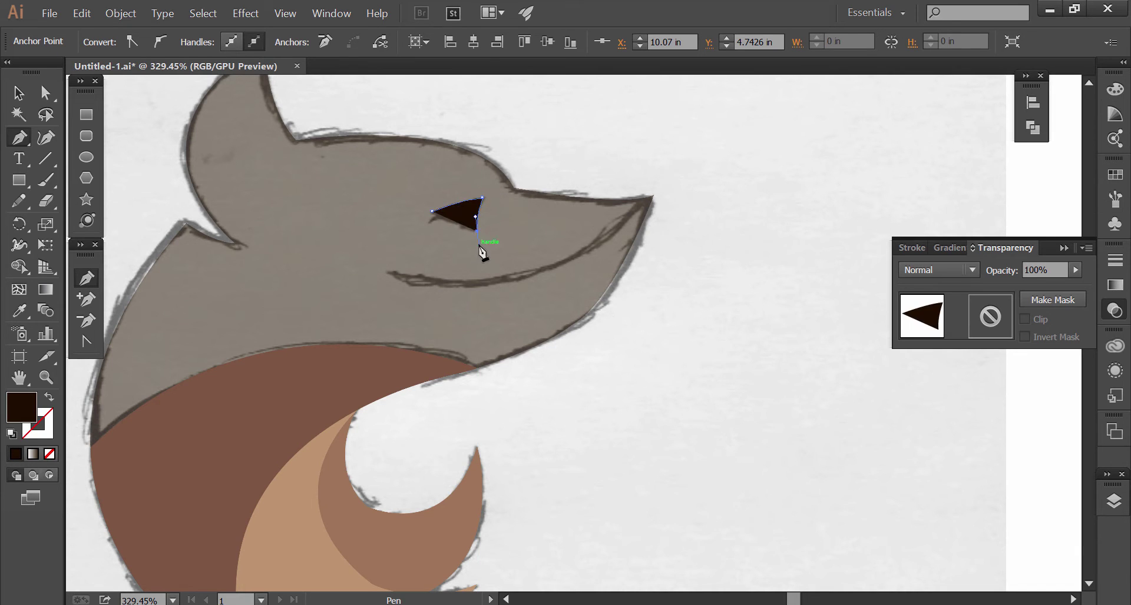
left_click_drag(432, 211, 439, 222)
left_click(432, 213, "alt")
left_click(684, 339, "ctrl")
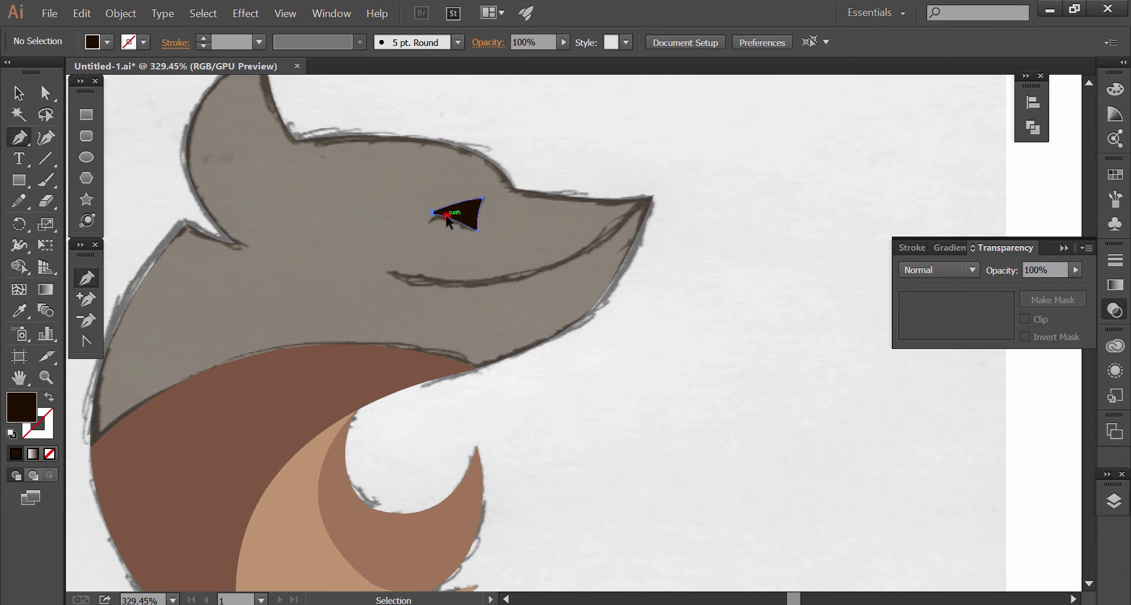
Reshape the eye's lower edge curve, then zoom back to the fox's face
left_click(445, 214, "ctrl")
left_click(691, 319, "ctrl")
left_click(470, 207, "ctrl")
scroll(470, 207, "up", 5)
mouse_move(330, 223)
left_mouse_down()
mouse_move(287, 235)
mouse_move(277, 221)
left_mouse_up()
left_click(547, 248, "ctrl")
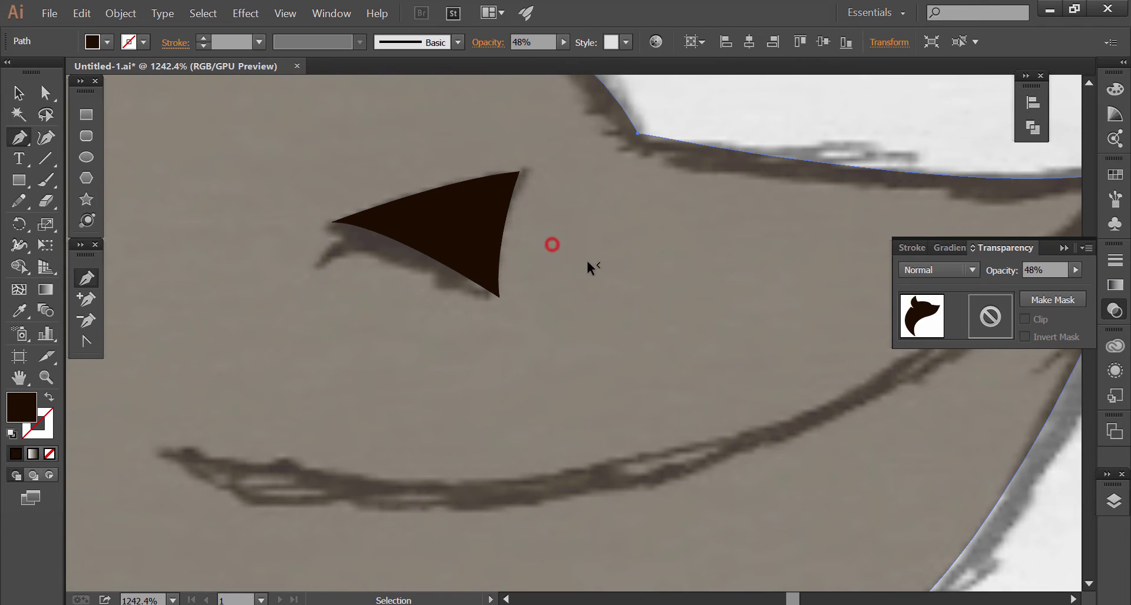
scroll(647, 318, "down", 5)
left_click(496, 266, "alt")
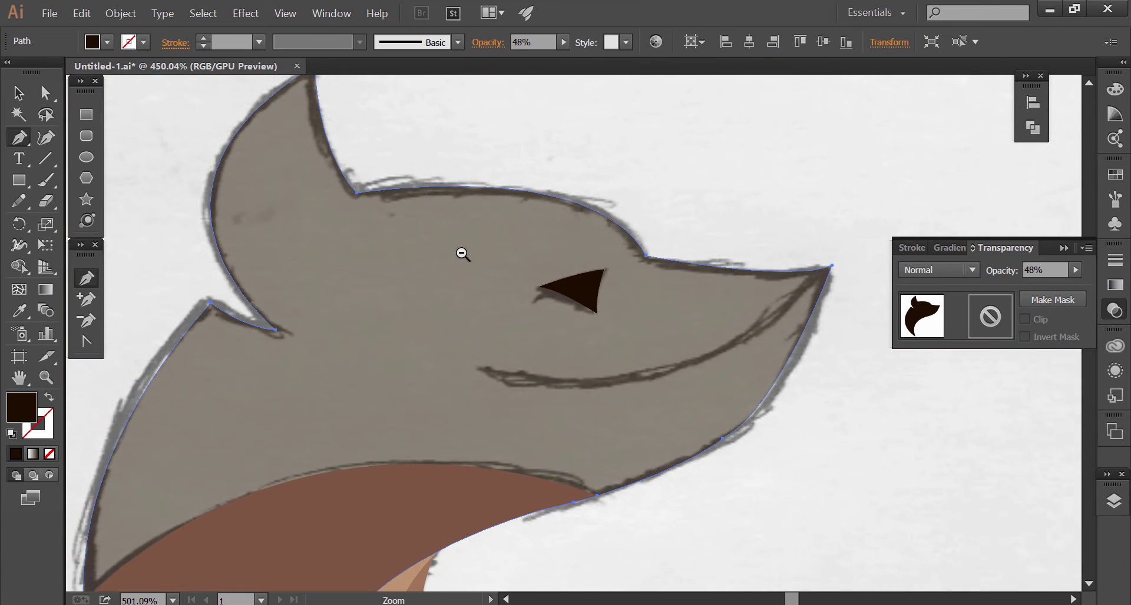
left_click(710, 415, "alt")
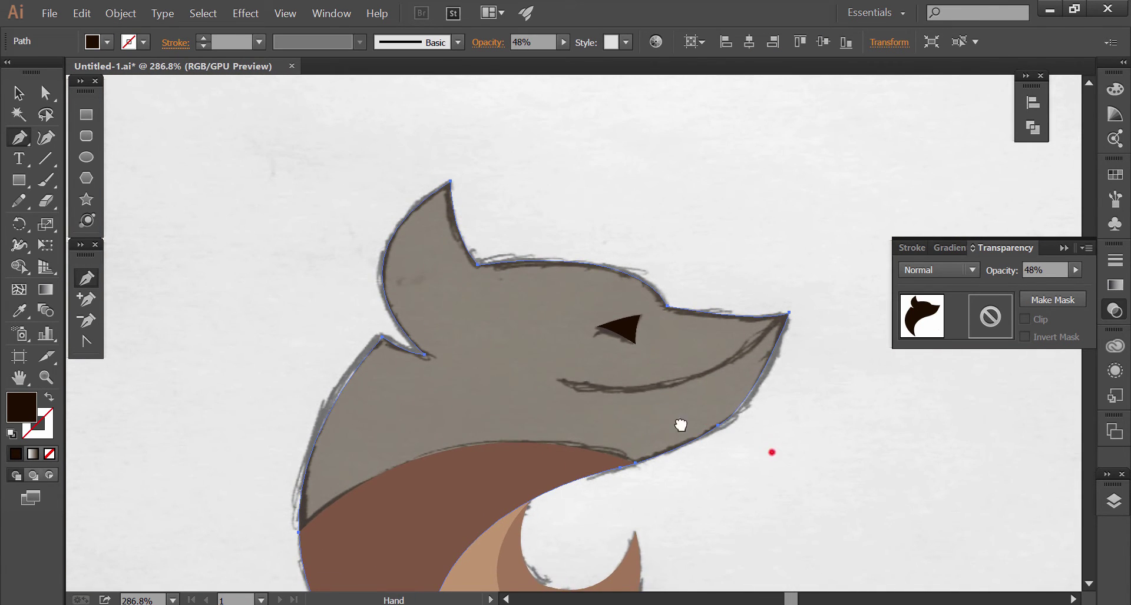
left_click(681, 424, "alt")
left_click(513, 332)
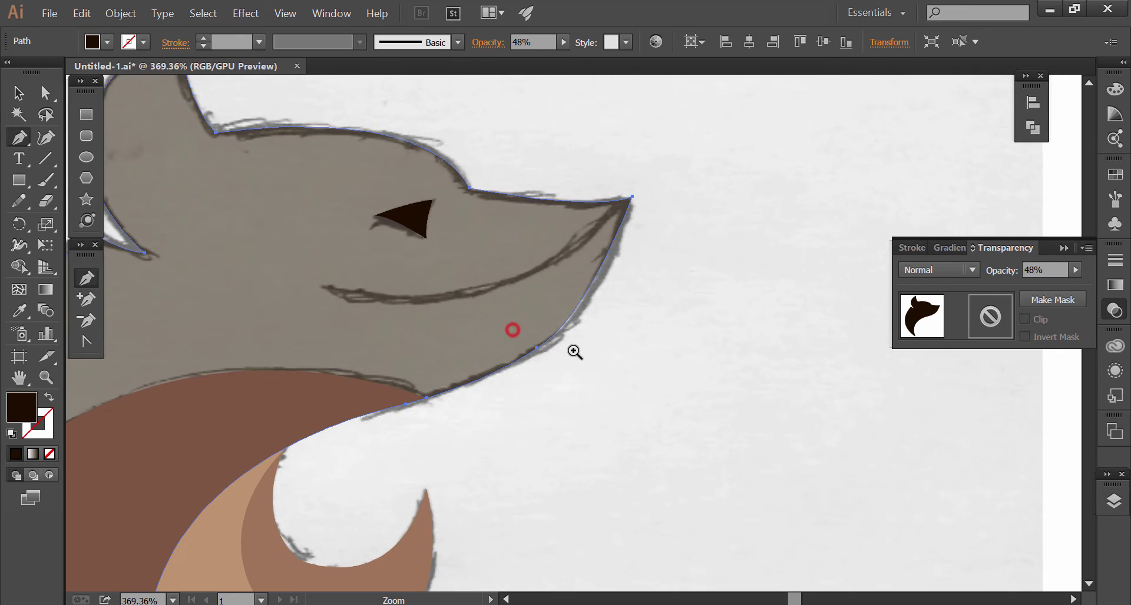
Fill the eye triangle with C=55 M=60 Y=65 K=40 dark brown
left_click(12, 98)
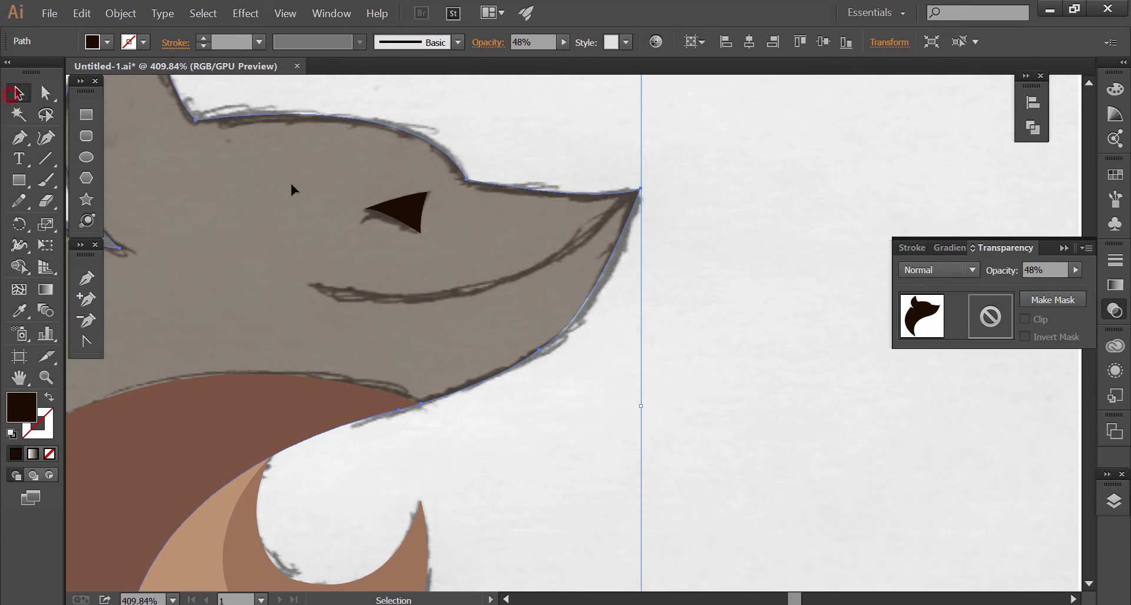
left_click(404, 213)
left_click(96, 46)
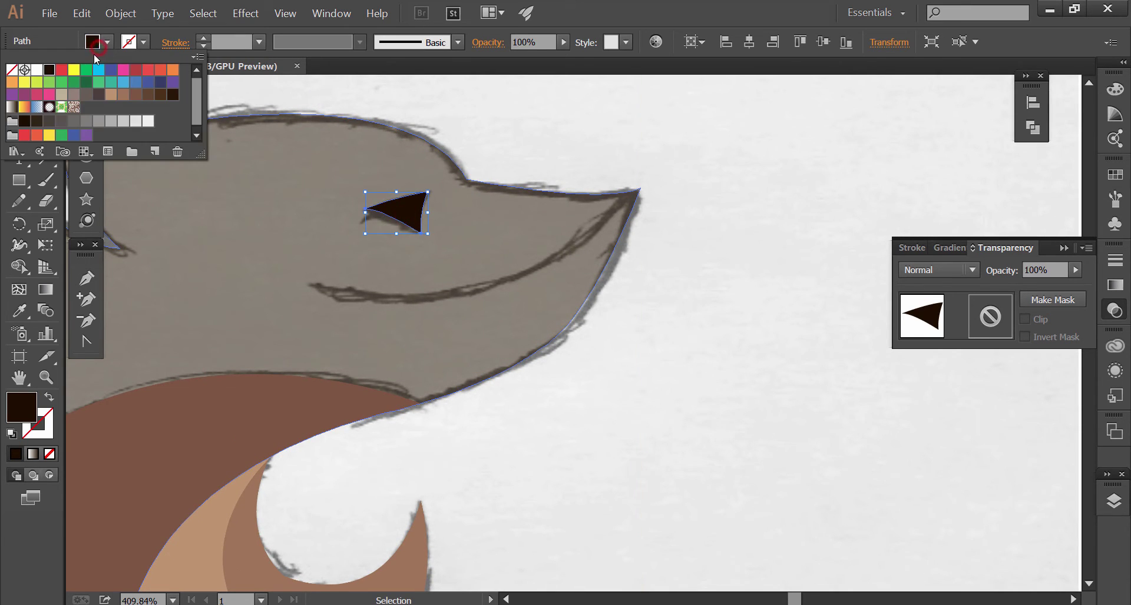
left_click(99, 96)
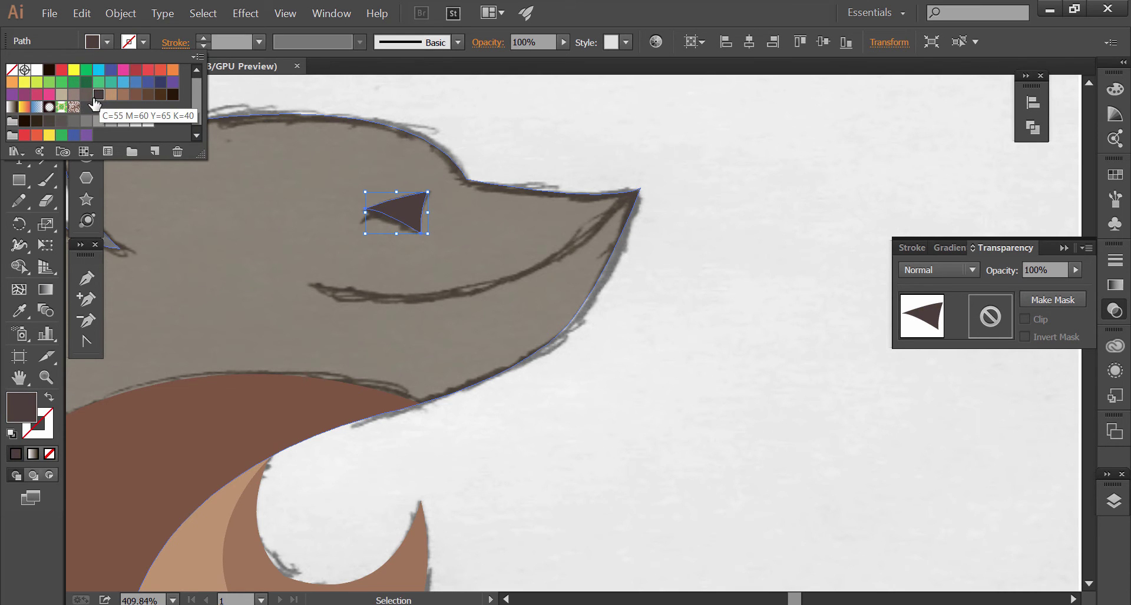
left_click(657, 359)
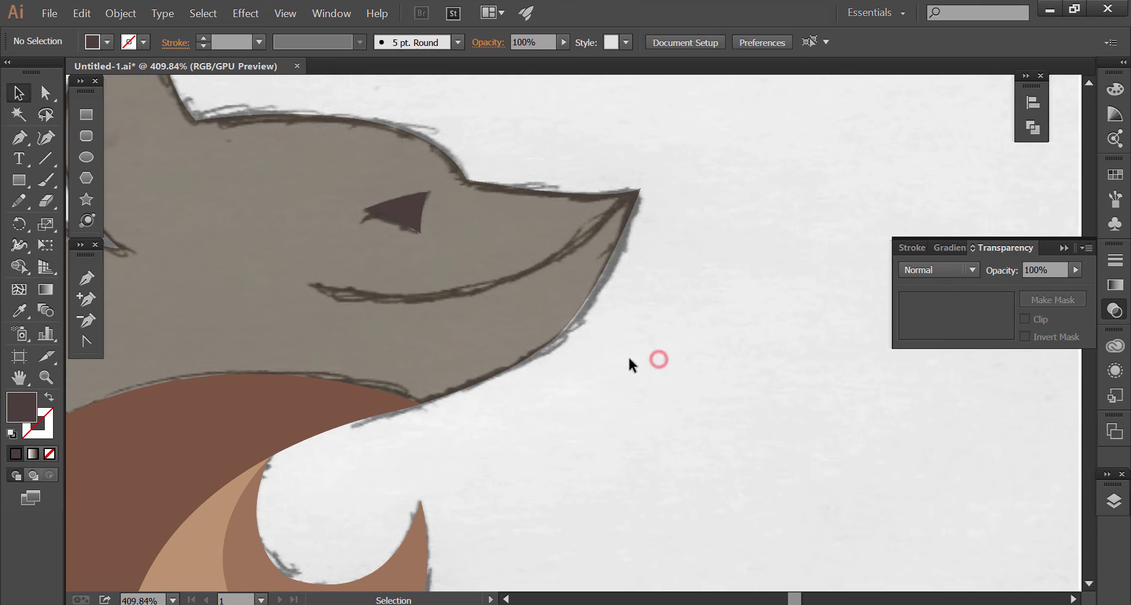
Draw a closed curved jaw shape under the snout with the Pen tool
left_click(92, 285)
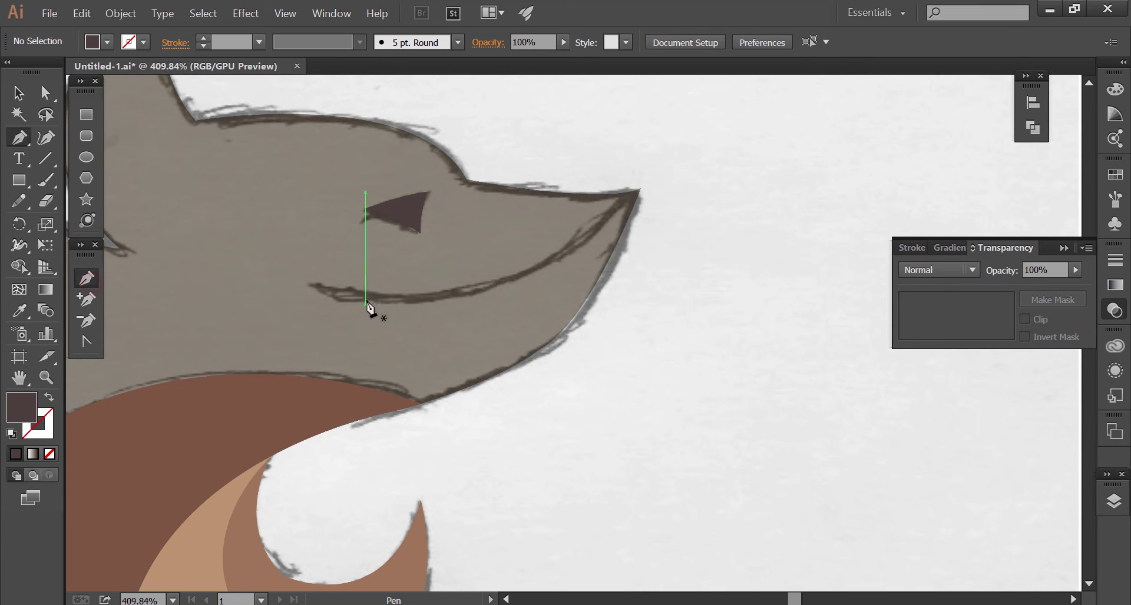
left_click(641, 188)
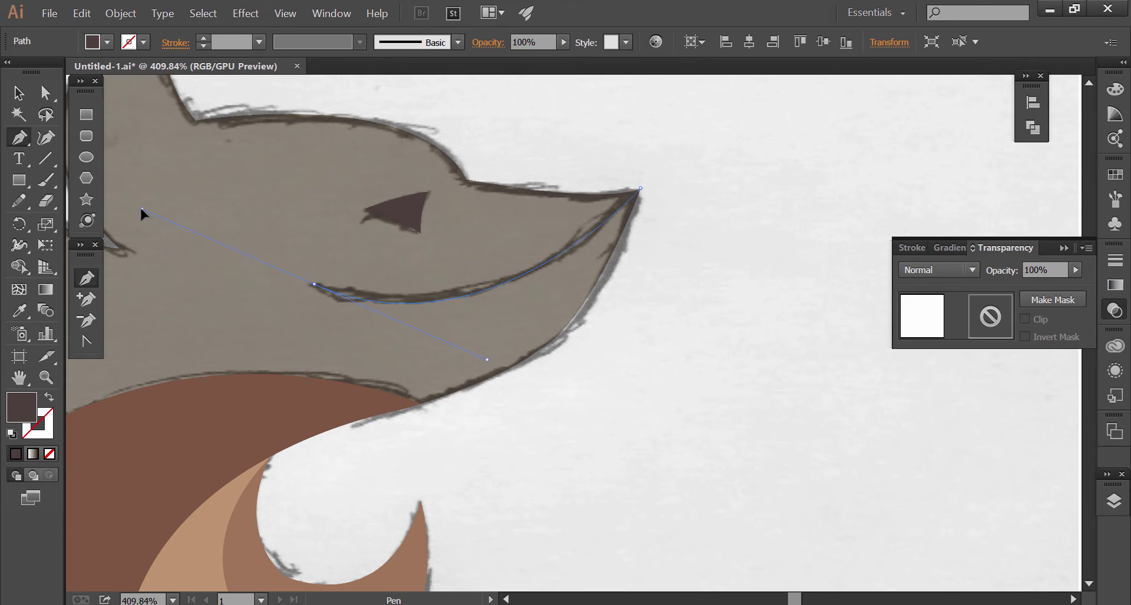
left_click_drag(142, 209, 141, 210)
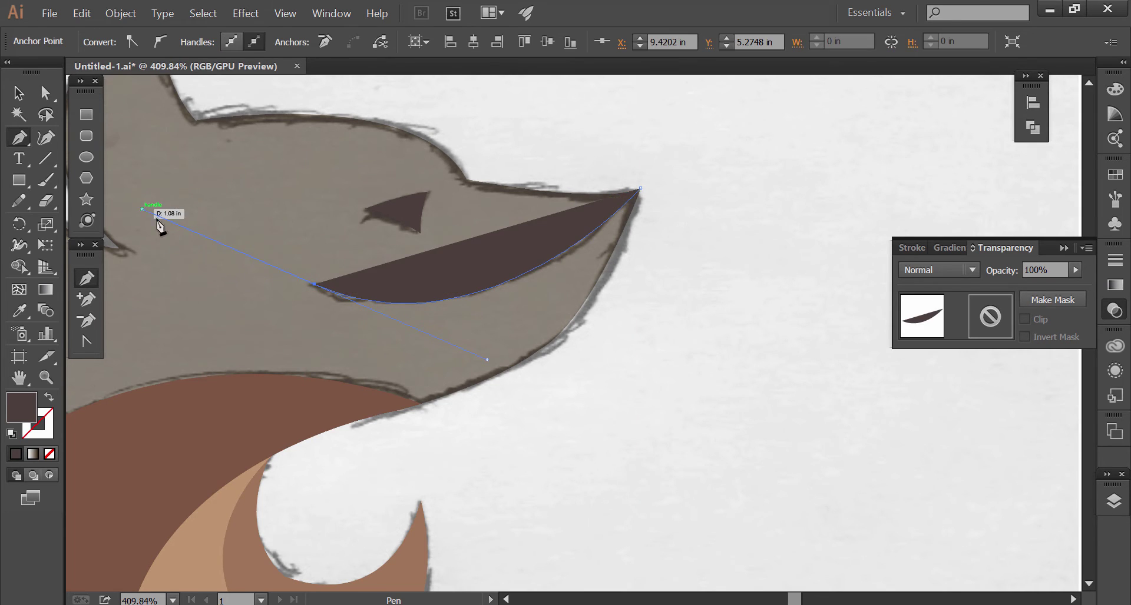
left_click(315, 286)
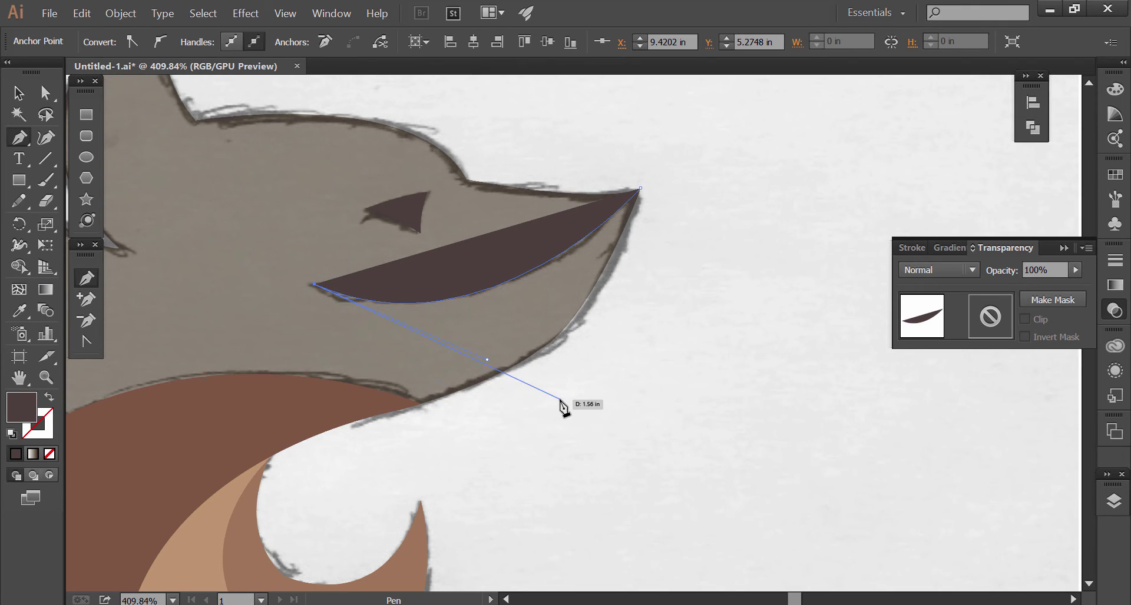
left_click_drag(560, 401, 798, 431)
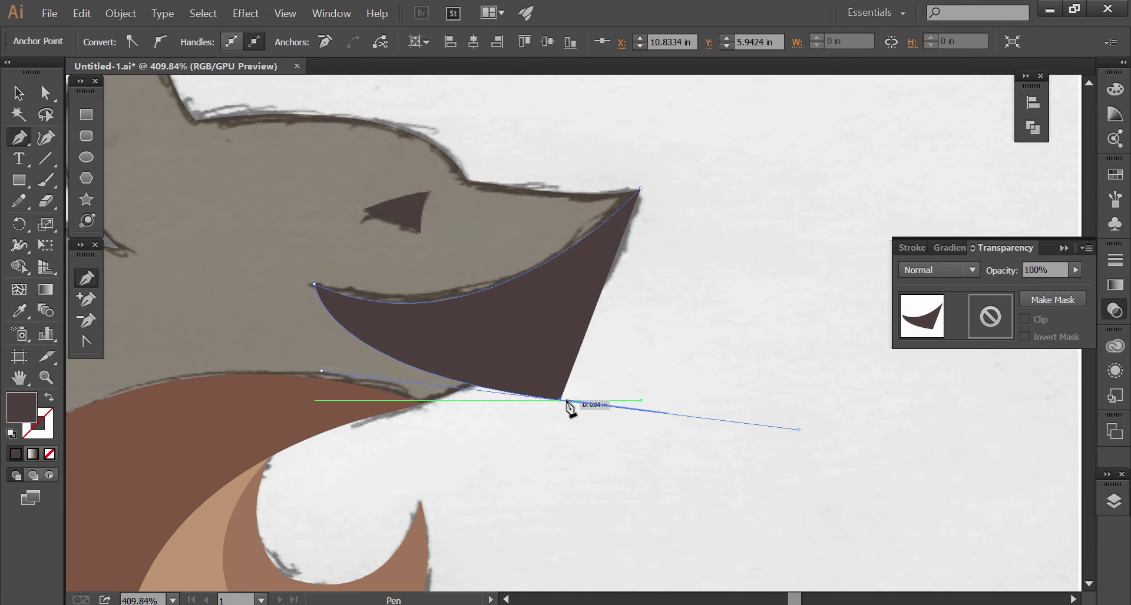
left_click(561, 401)
left_click(681, 324)
left_click(721, 210)
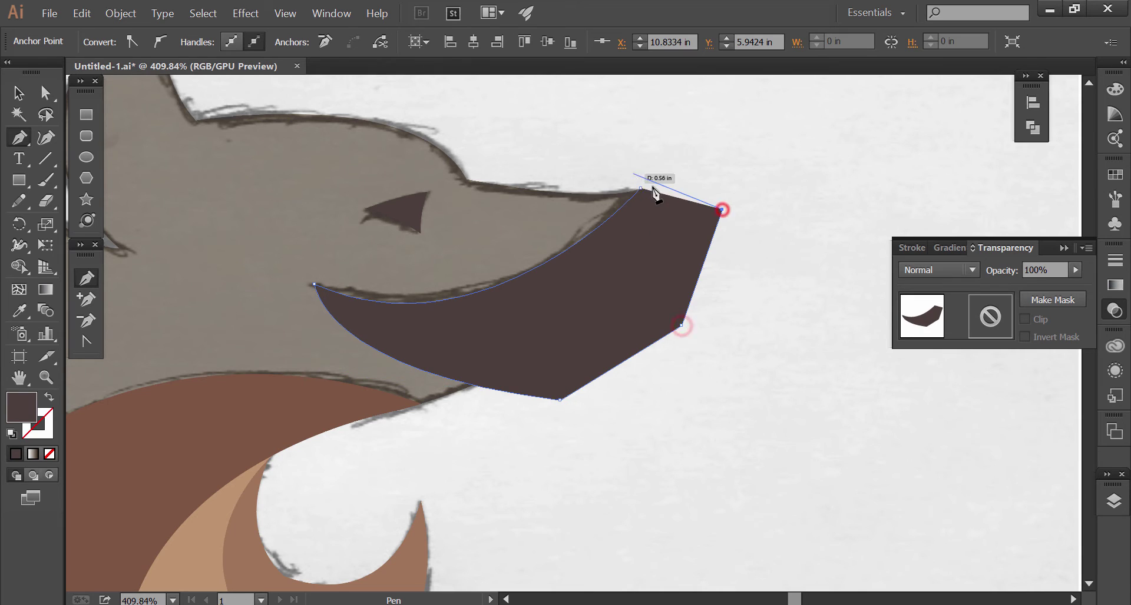
left_click(641, 189)
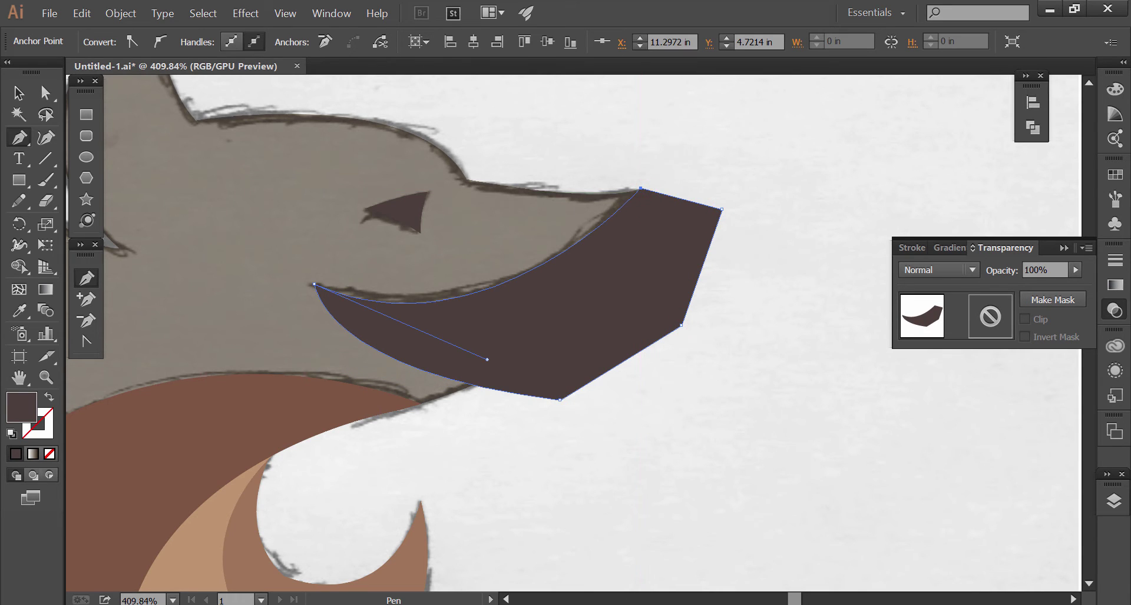
Trim the jaw to the head outline with Shape Builder, then zoom out to the whole logo
key("v")
left_click_drag(791, 396, 323, 248)
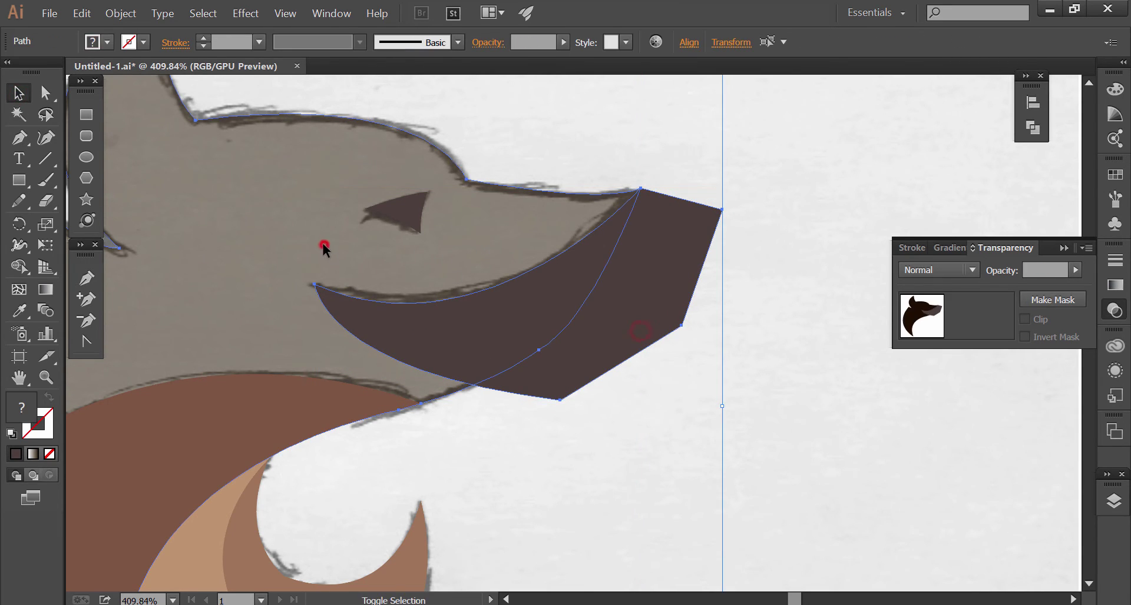
left_click(24, 272)
left_click(585, 354, "alt")
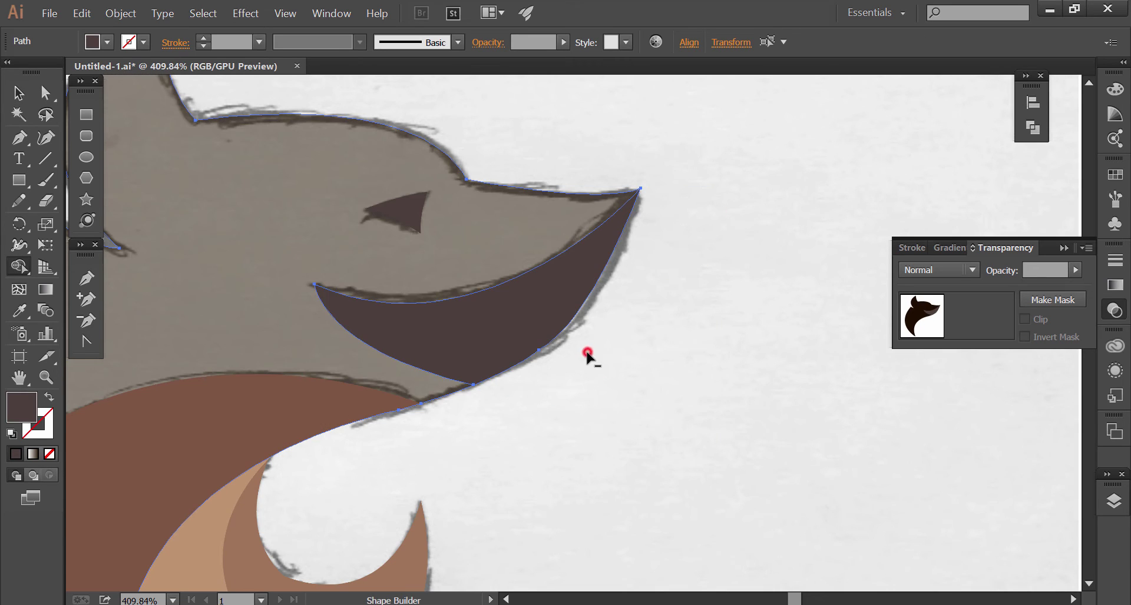
key("v")
left_click(654, 430)
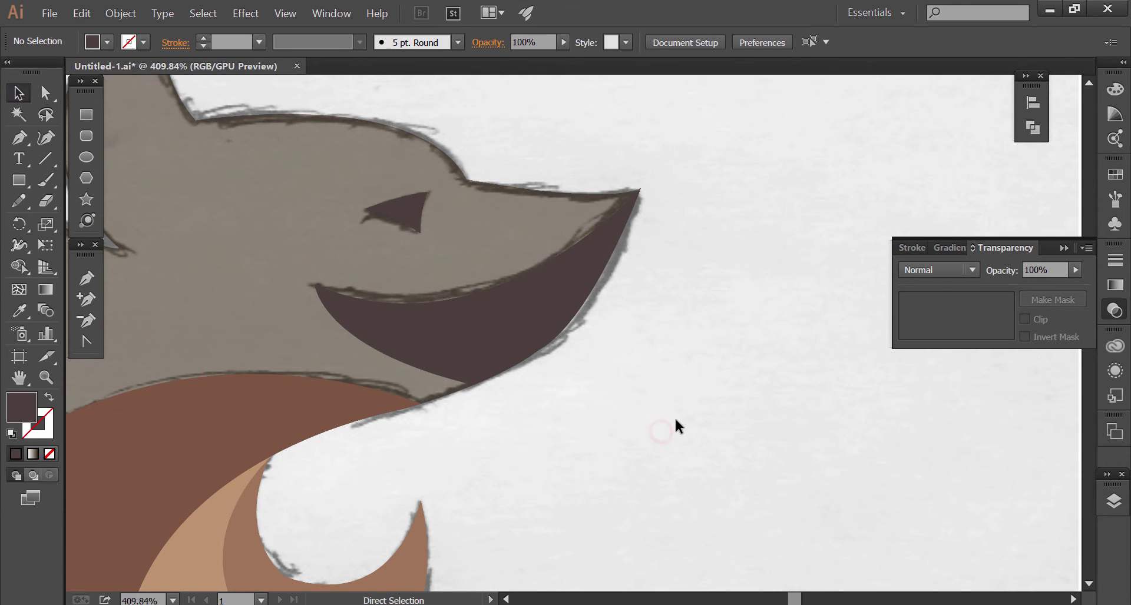
key("ctrl+1")
key("z")
left_click_drag(612, 270, 727, 343)
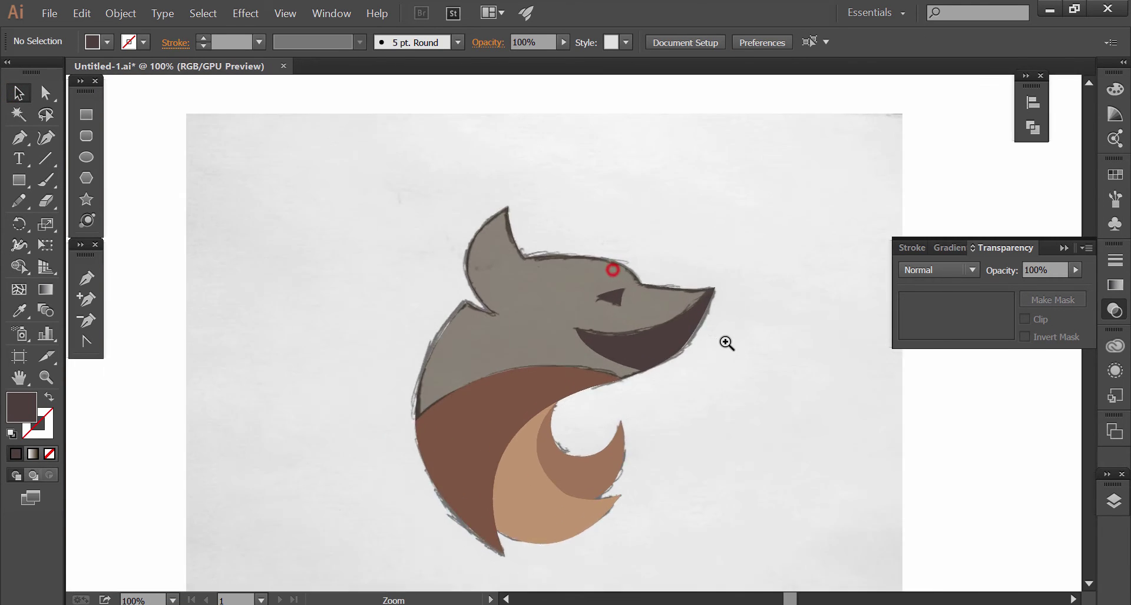
Raise the fox head's opacity from 48% to 100%, then zoom out
key("v")
left_click(449, 339)
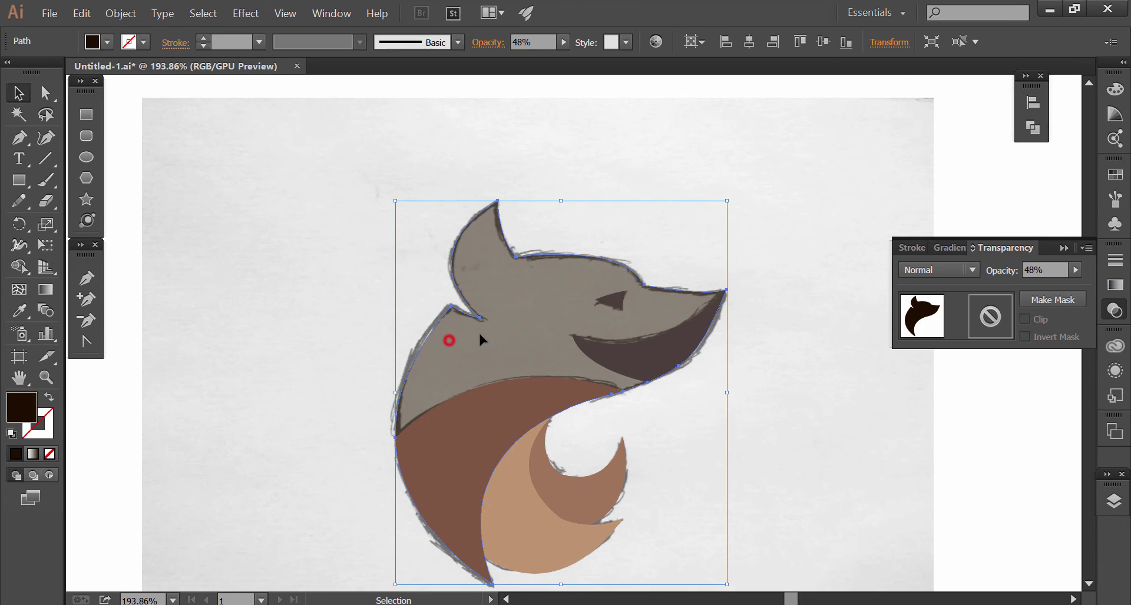
left_click(1076, 271)
left_click_drag(1110, 297, 1095, 312)
left_click(824, 434)
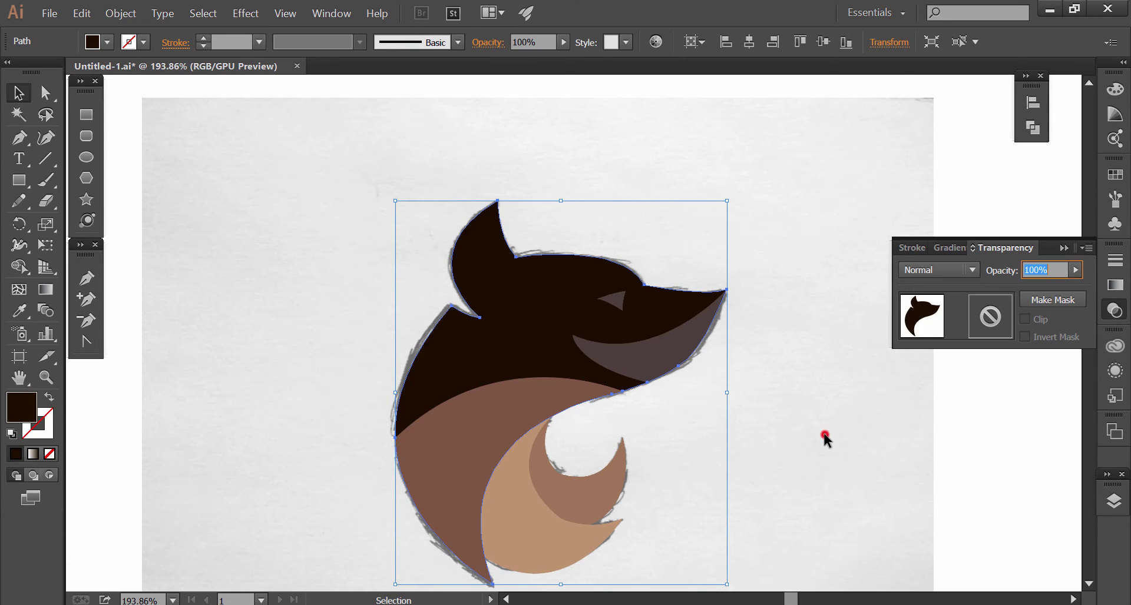
left_click(919, 365)
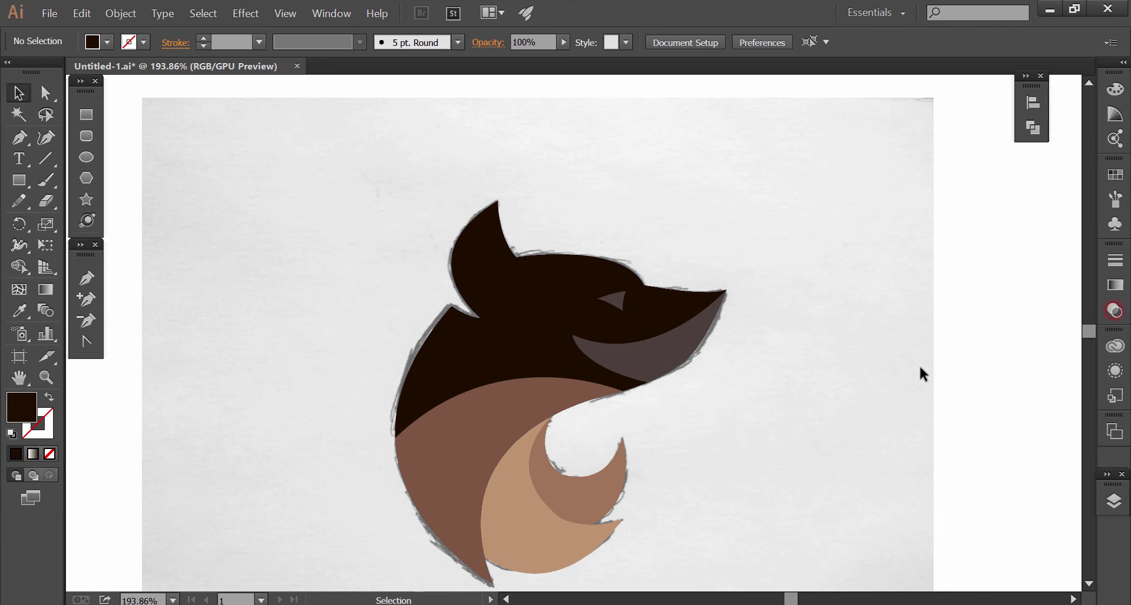
left_click(889, 460, "ctrl+alt")
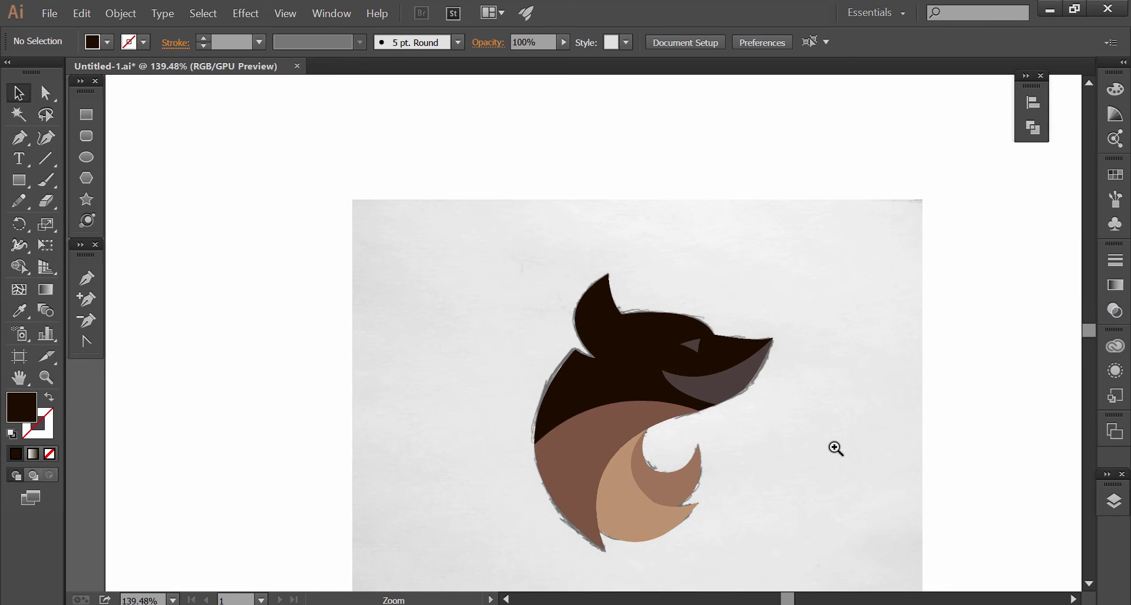
key("ctrl+1")
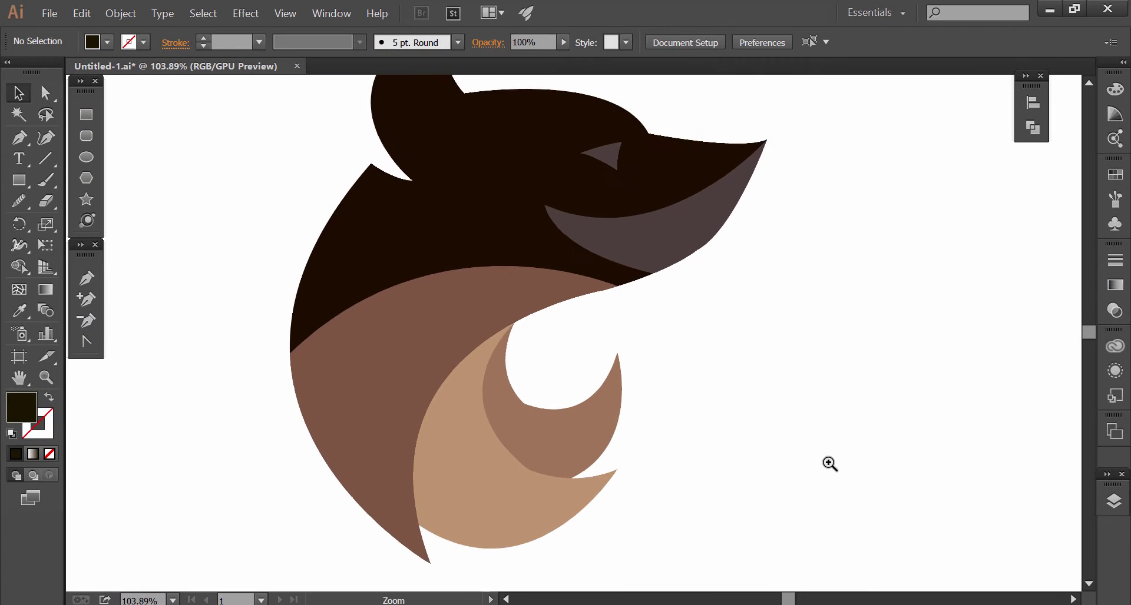
Ungroup the fox logo pieces
left_click(530, 412)
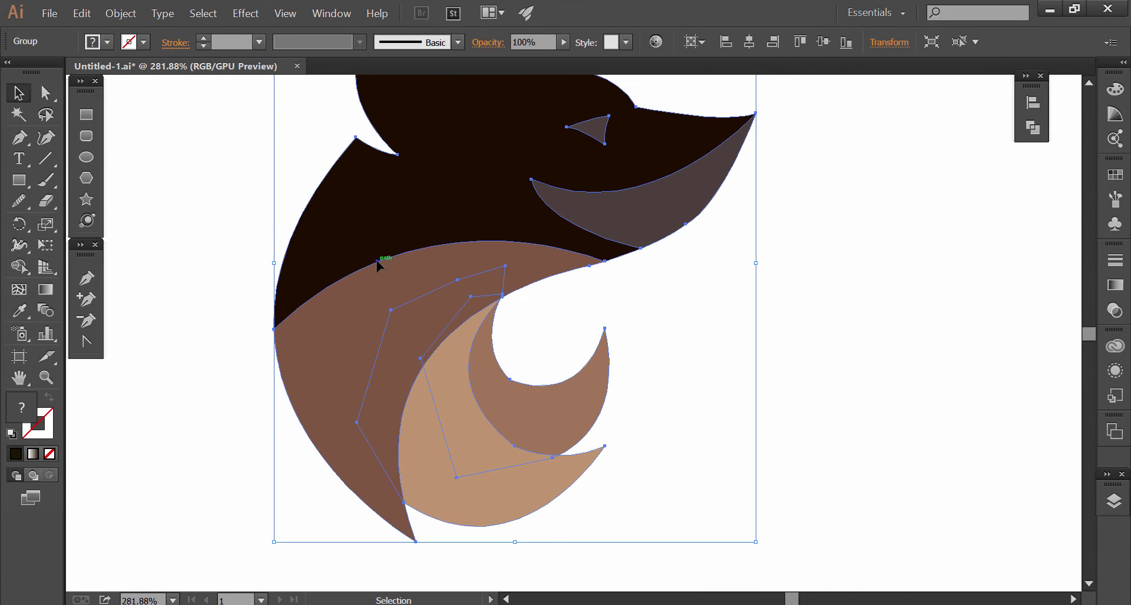
right_click(377, 265)
left_click(410, 332)
left_click(189, 313)
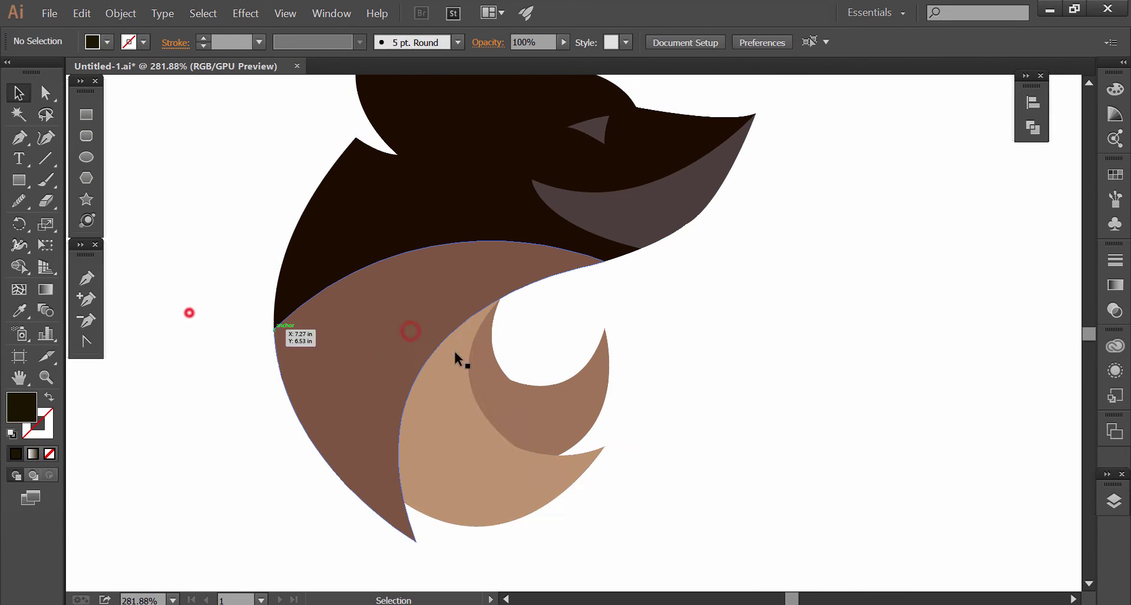
Round the inner curl corner of the light-brown tail to 0.45 in
left_click(496, 383)
left_click(45, 92)
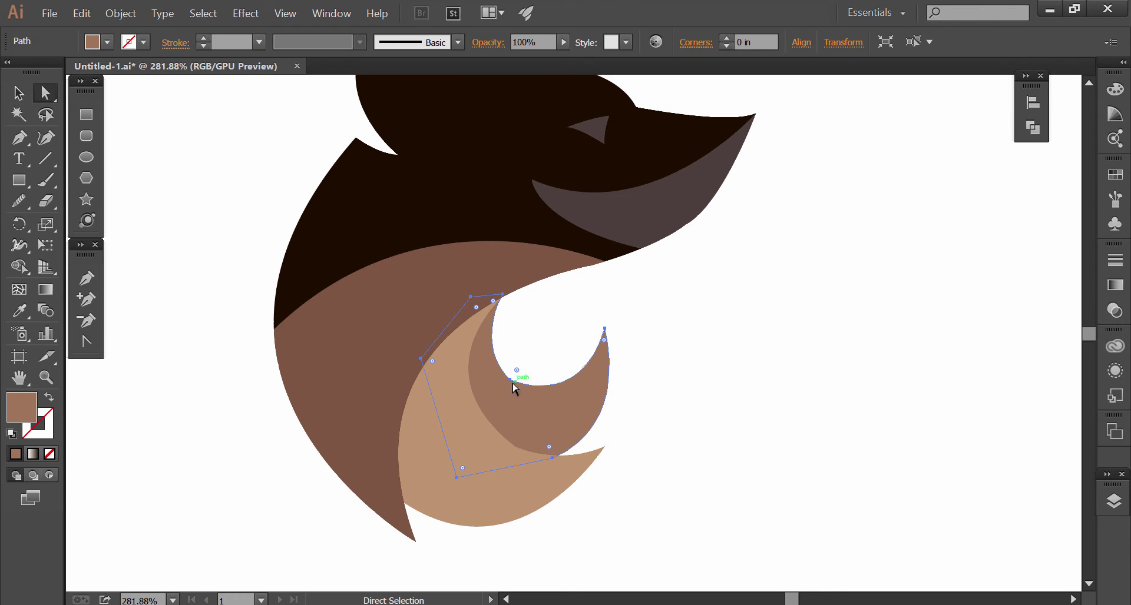
left_click(510, 380)
left_click_drag(516, 370, 554, 348)
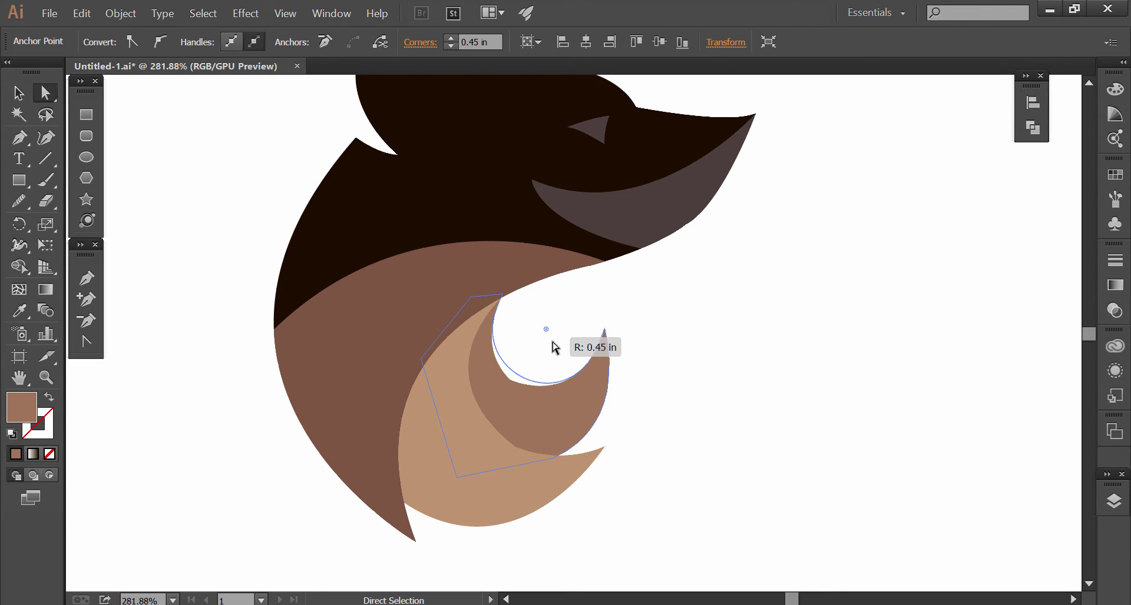
left_click(703, 467)
Round the corner under the tail curl to about 0.61 in
left_click(516, 451)
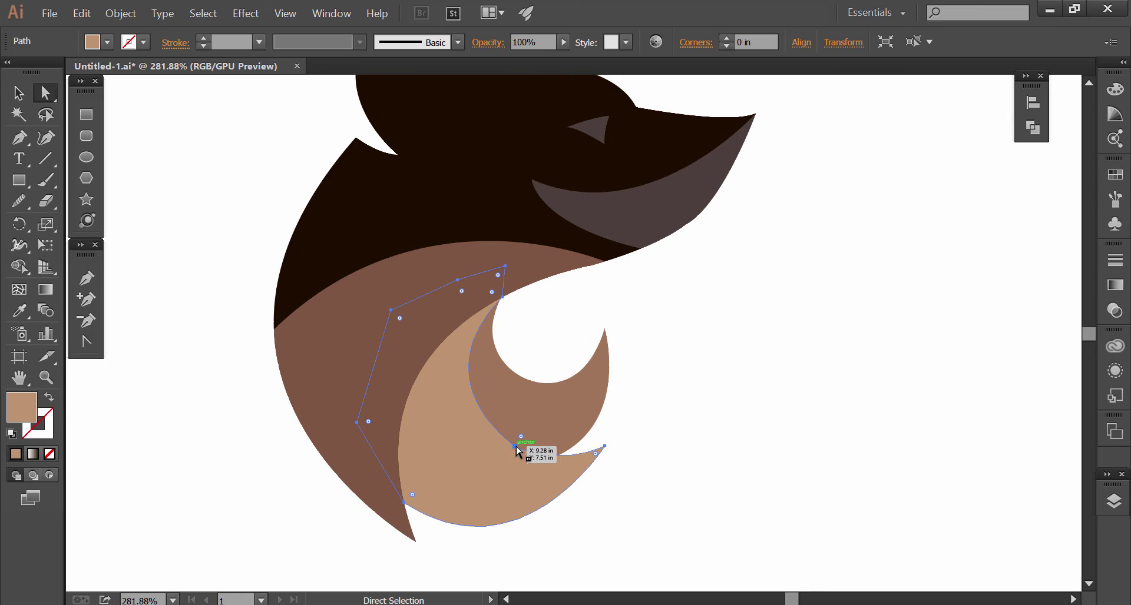
left_click(515, 447)
left_click_drag(521, 437, 687, 337)
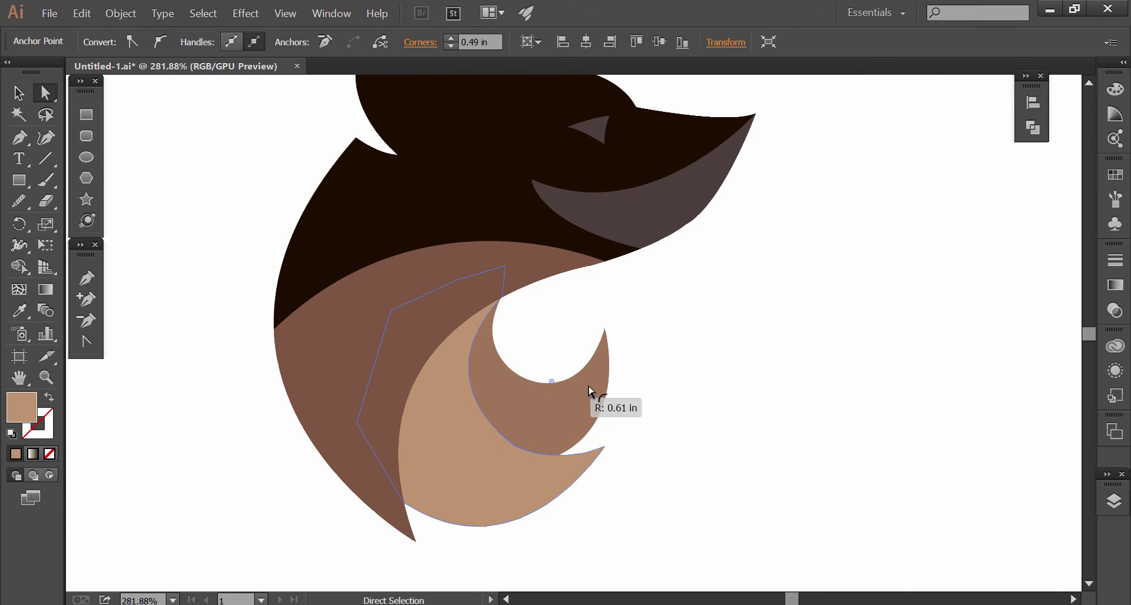
left_click(719, 352)
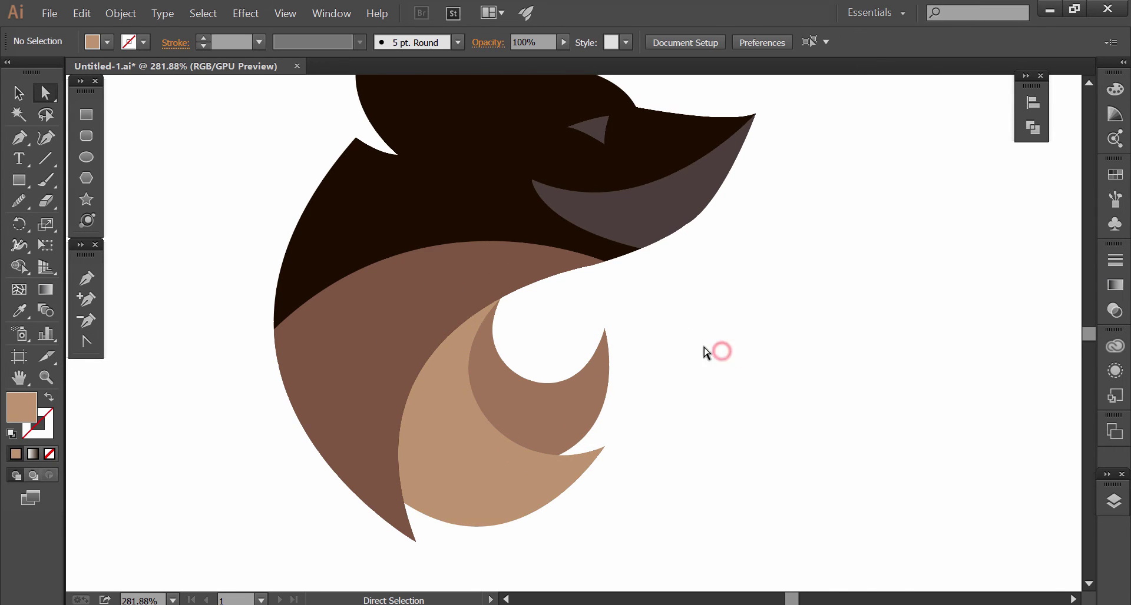
left_click(18, 93)
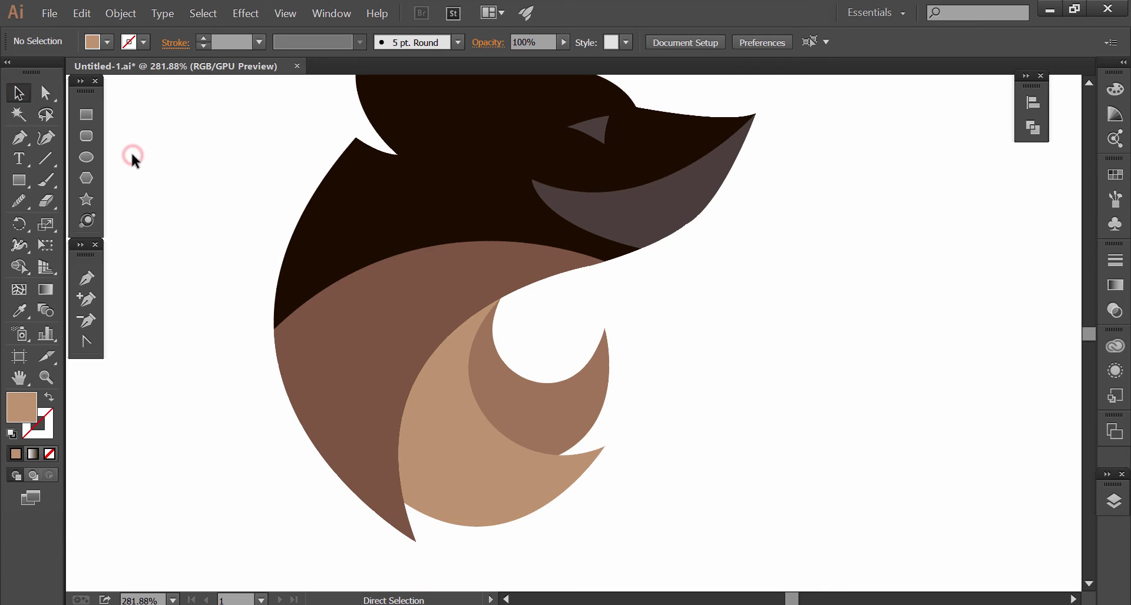
key("ctrl+1")
Unhide the gradient swatch group in the Layers panel
left_click(1111, 502)
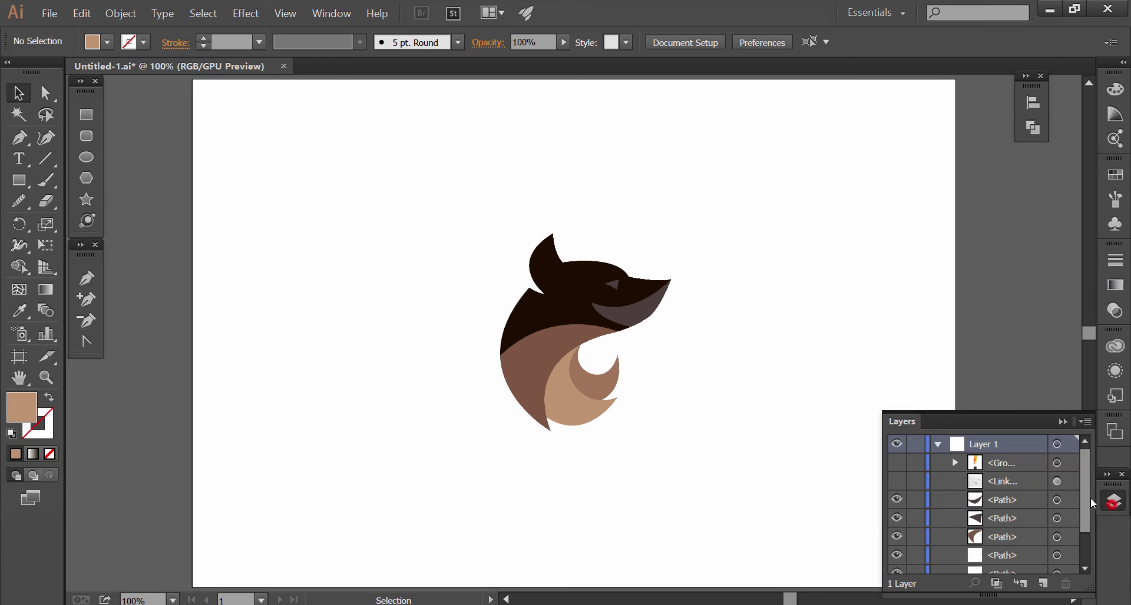
left_click(897, 464)
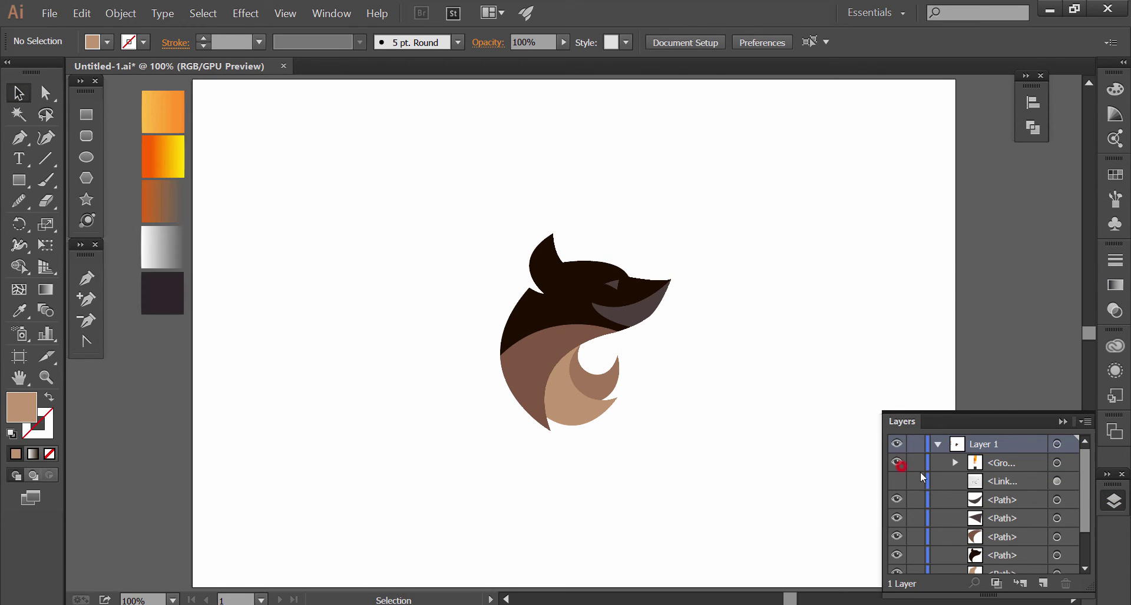
left_click(1113, 504)
Fill the head with the orange gradient swatch, angled diagonally down across it
left_click(523, 302)
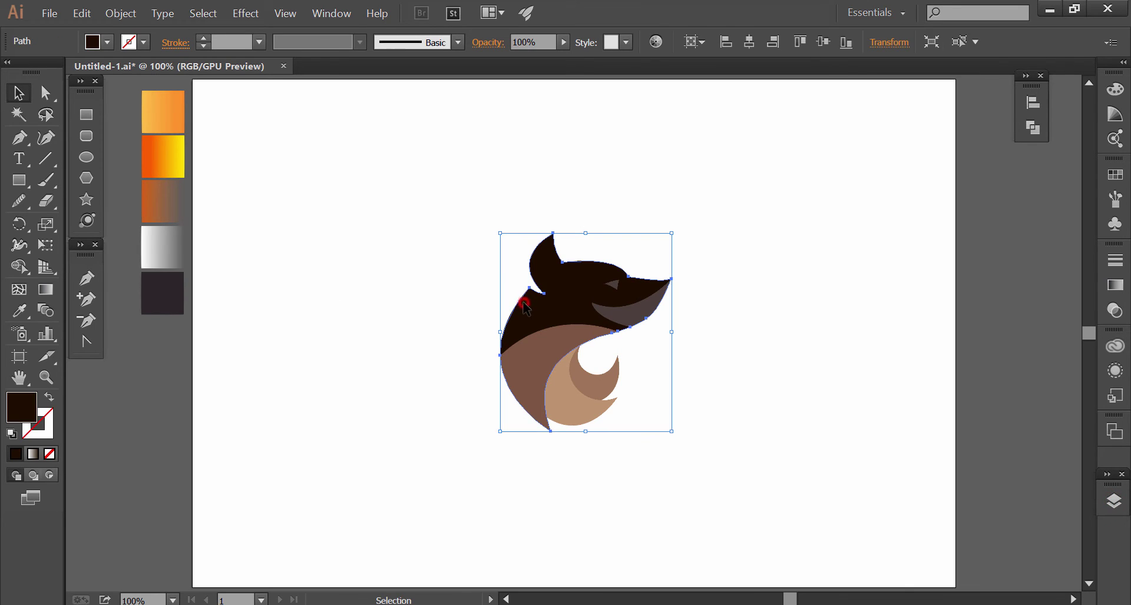
left_click(25, 314)
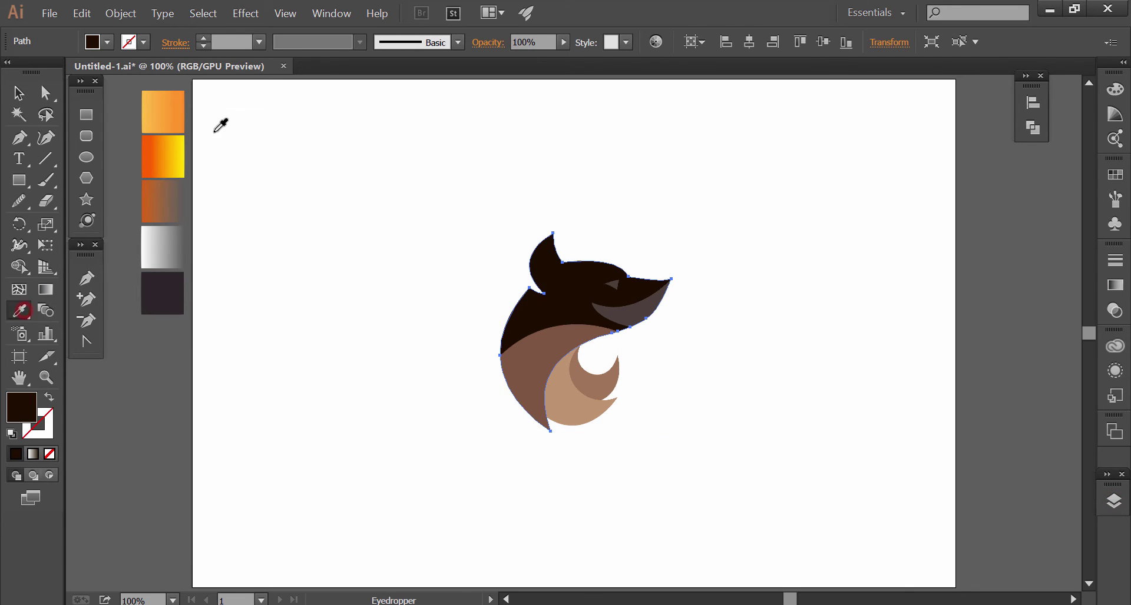
left_click(159, 113)
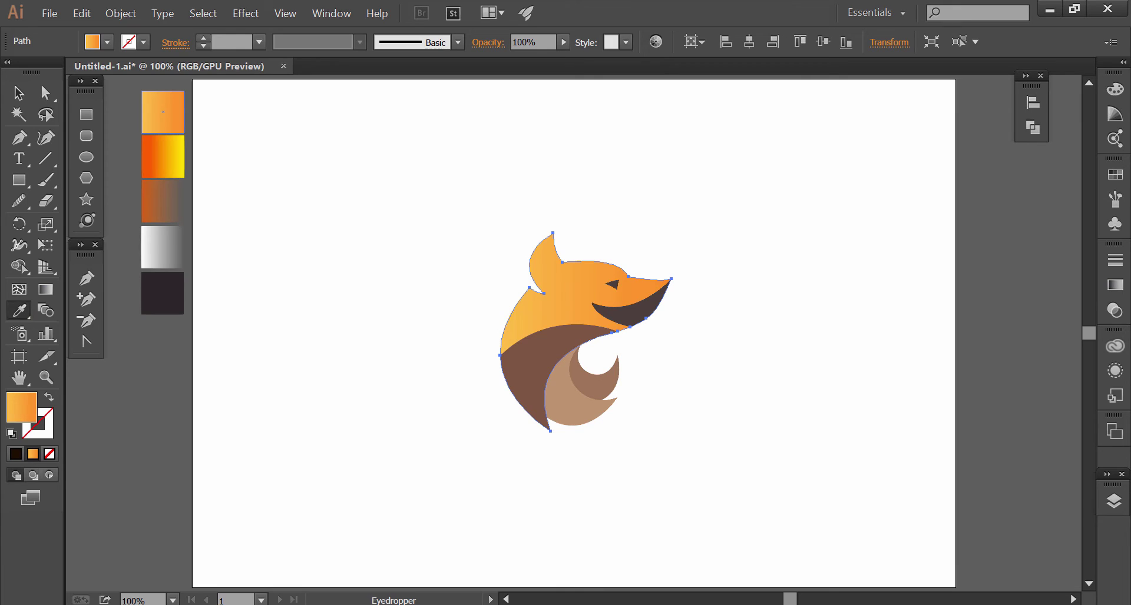
left_click(53, 289)
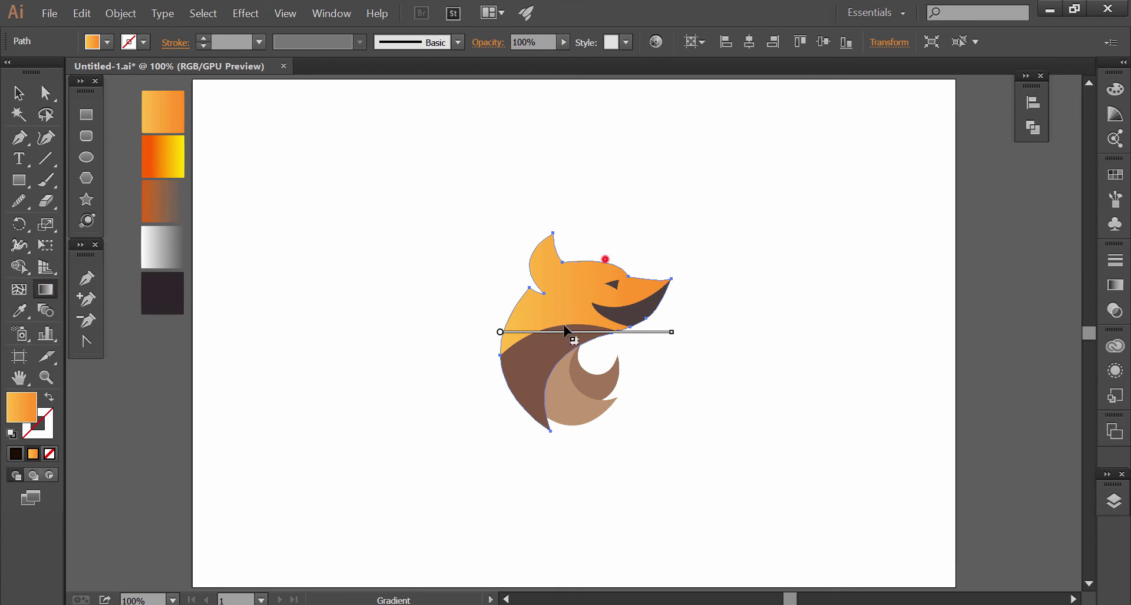
left_click_drag(606, 261, 521, 398)
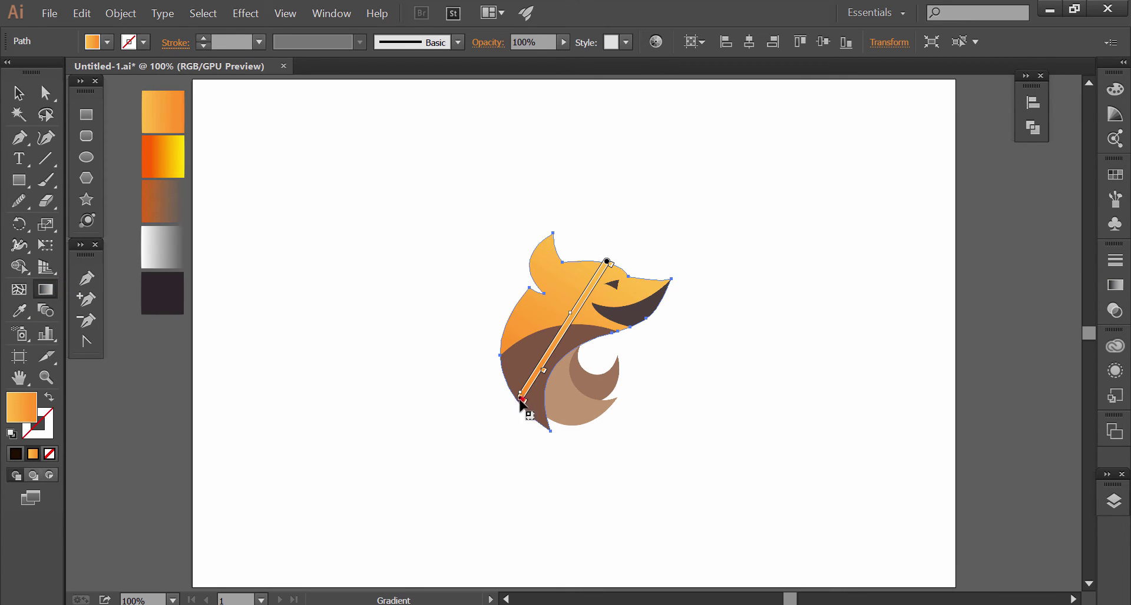
left_click(727, 362, "ctrl")
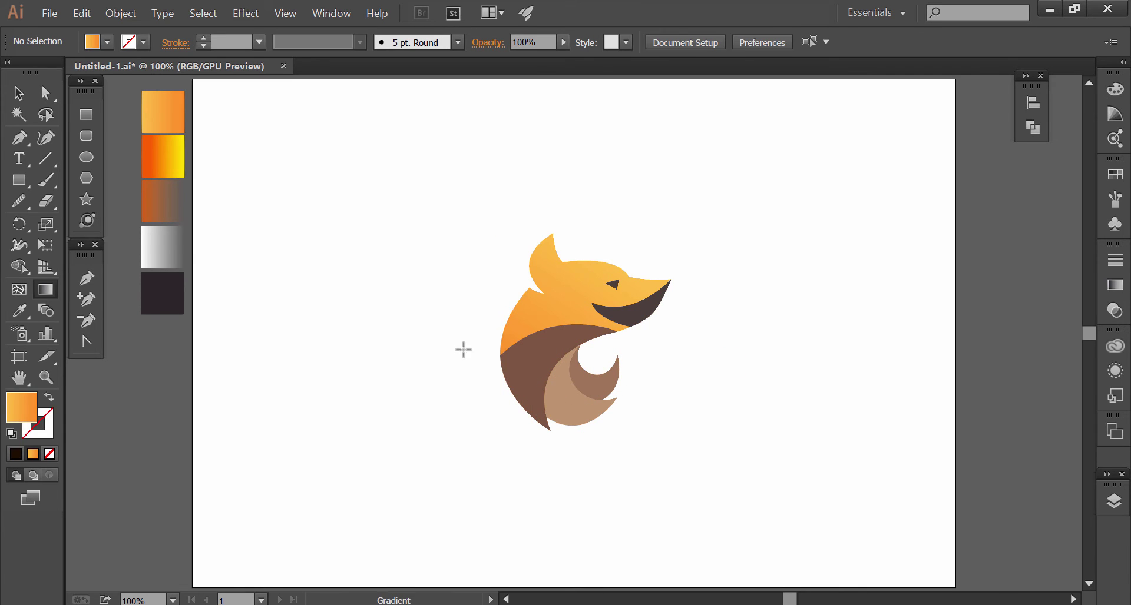
left_click(18, 93)
Move the swatch squares beside the fox and zoom to fit both
left_click_drag(146, 274, 700, 395)
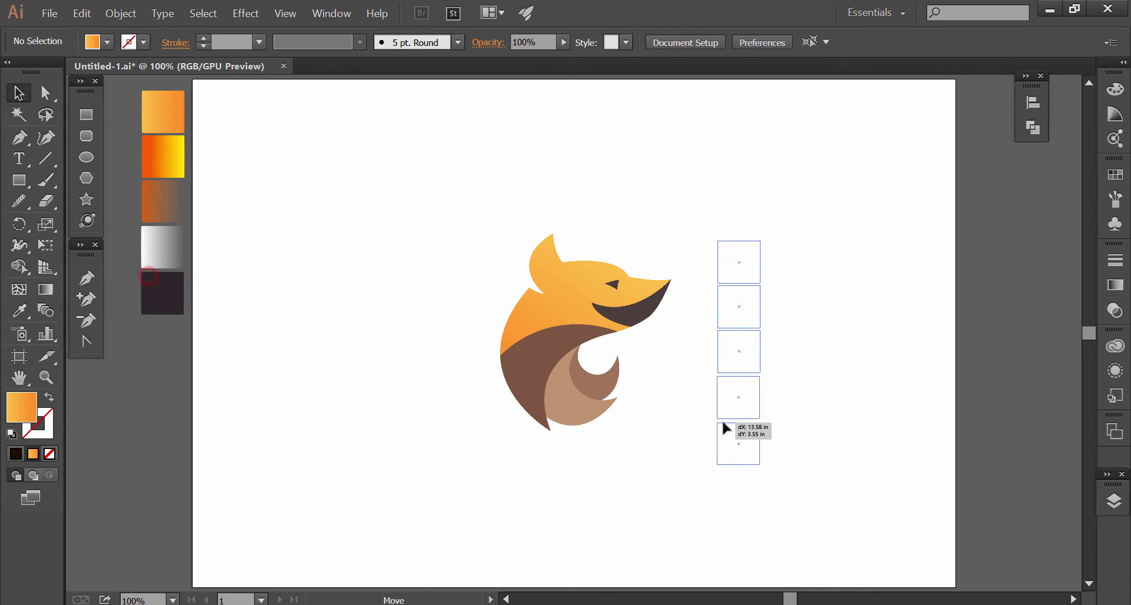
key("z")
left_click(781, 357)
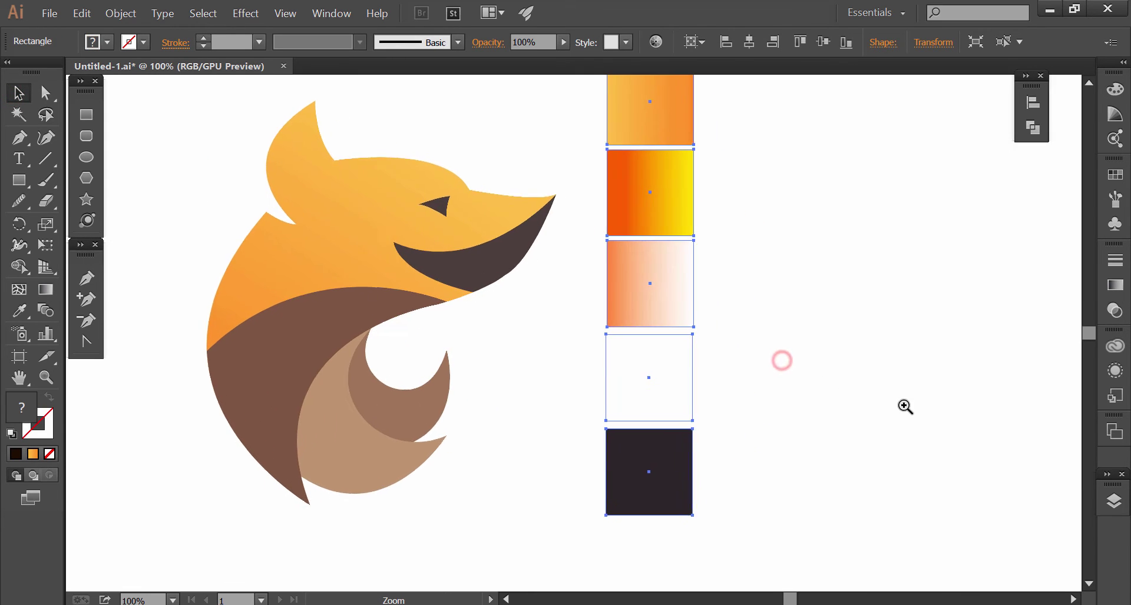
left_click(743, 410, "ctrl+alt")
left_click(813, 475, "ctrl+alt")
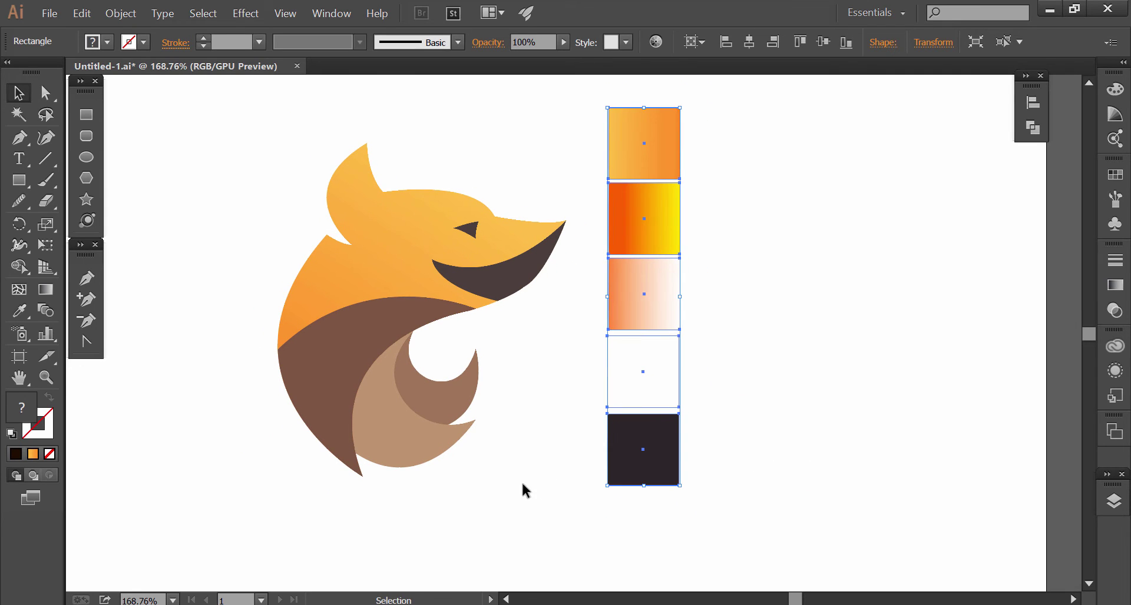
Fill the light brown lower tail with the orange-yellow gradient, angled toward the lower right
left_click(381, 441)
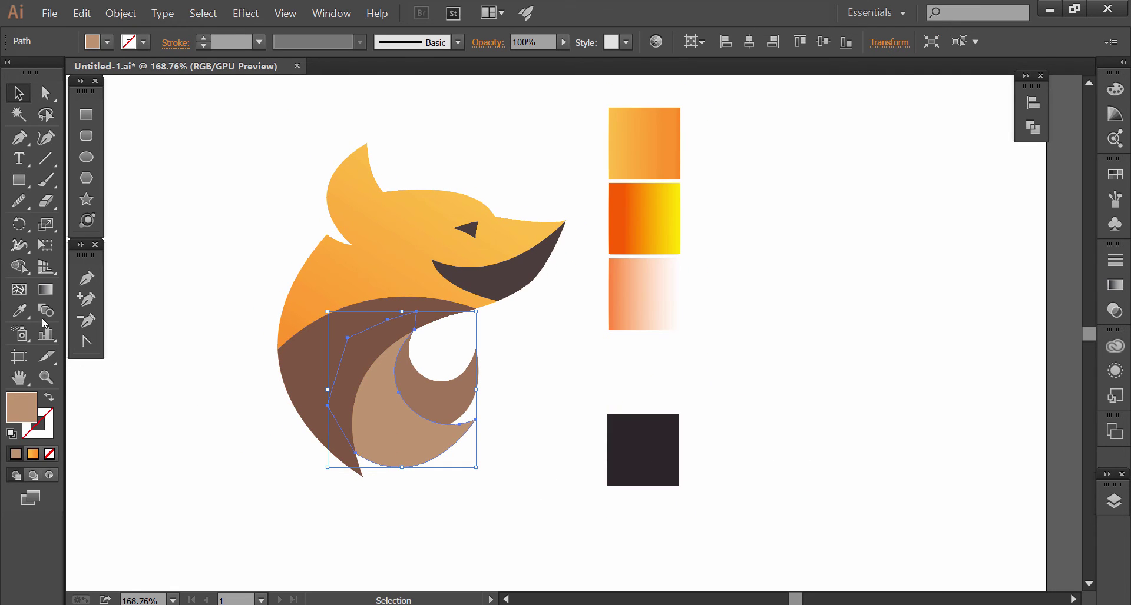
key("i")
left_click(639, 246)
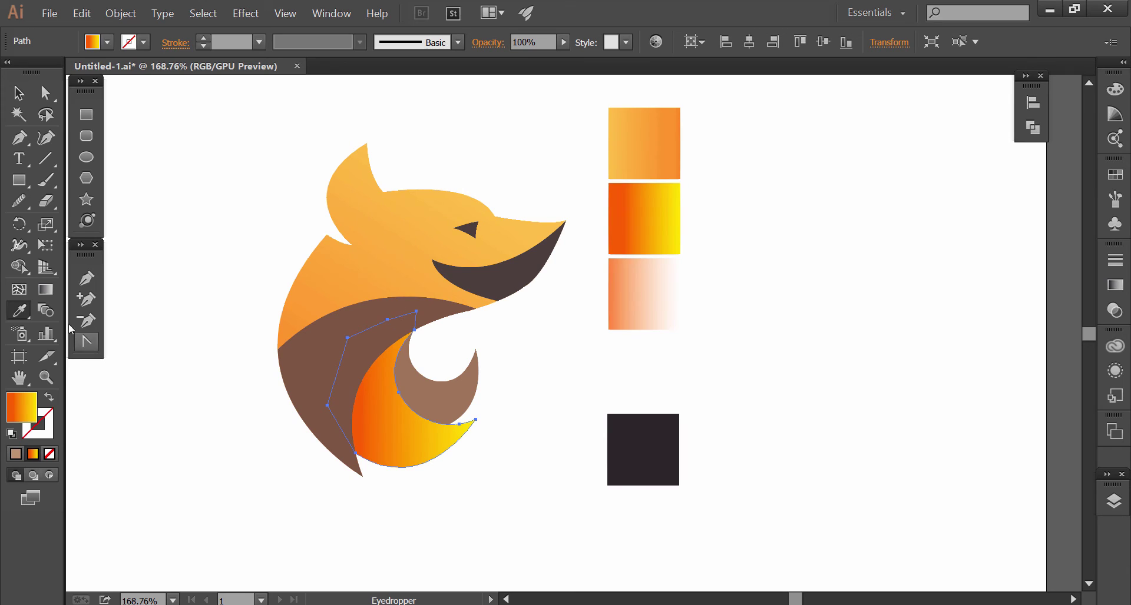
left_click(45, 290)
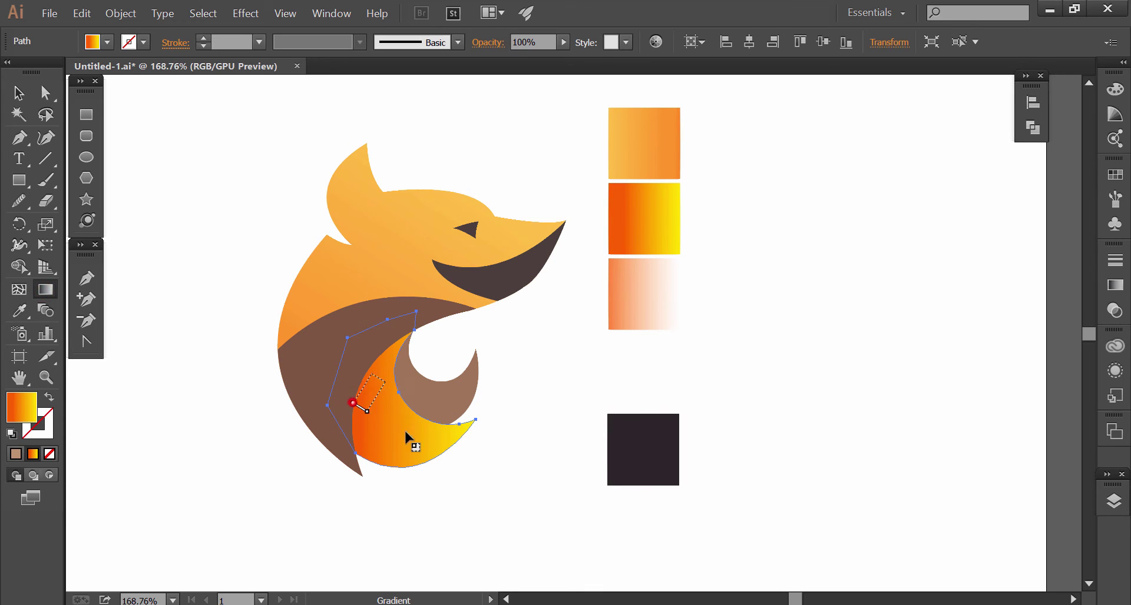
mouse_move(352, 403)
left_mouse_down()
mouse_move(472, 452)
mouse_move(505, 418)
left_mouse_up()
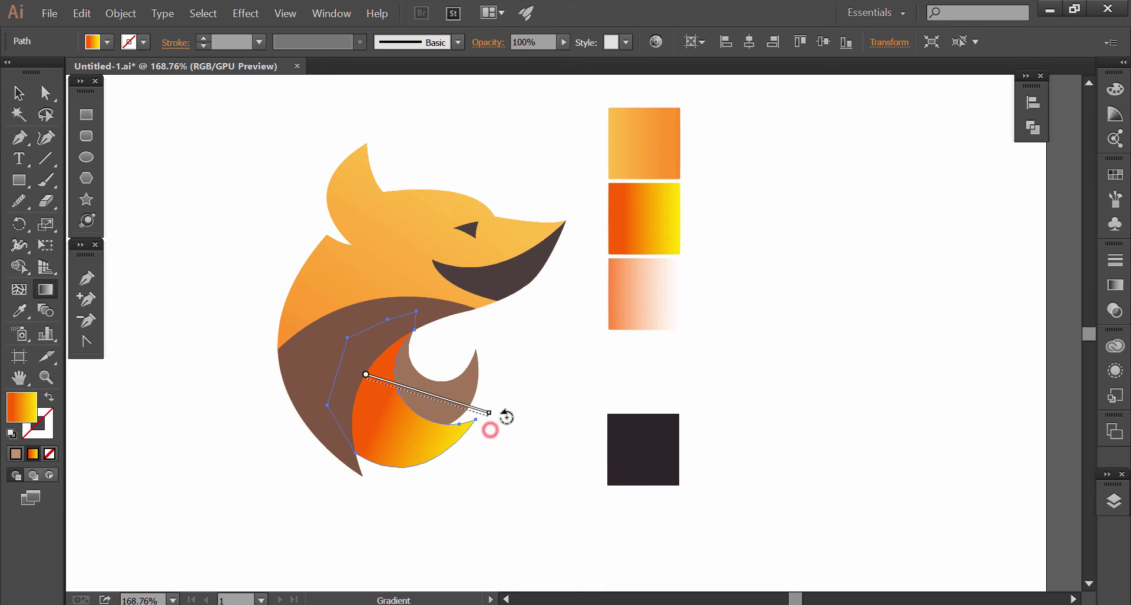
key("v")
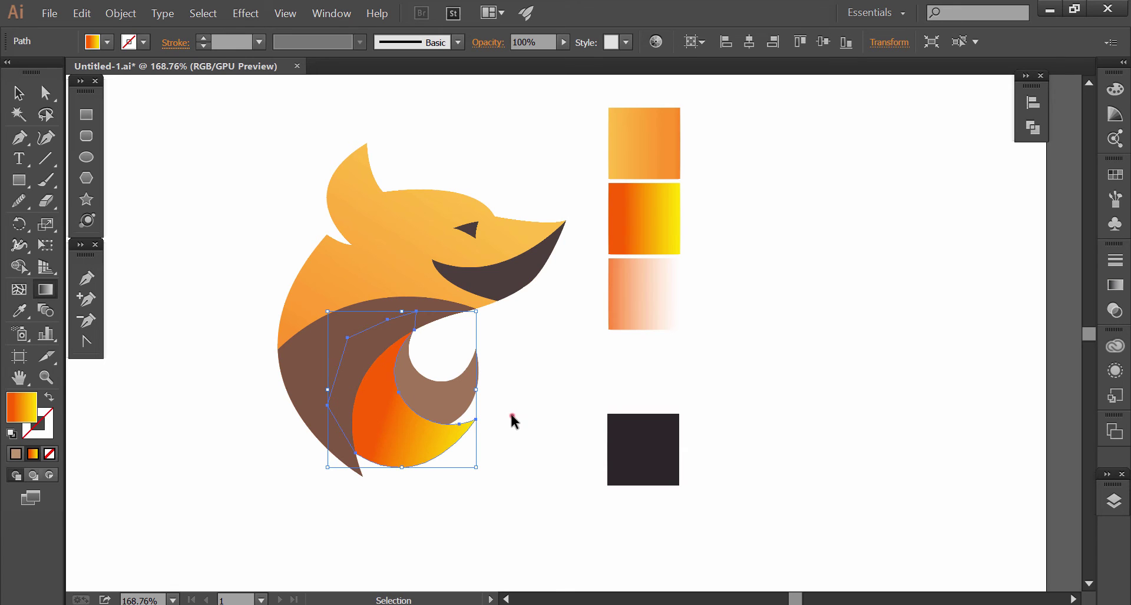
left_click(510, 412)
left_click(453, 403)
Apply the orange-yellow gradient to the inner tail curl
key("g")
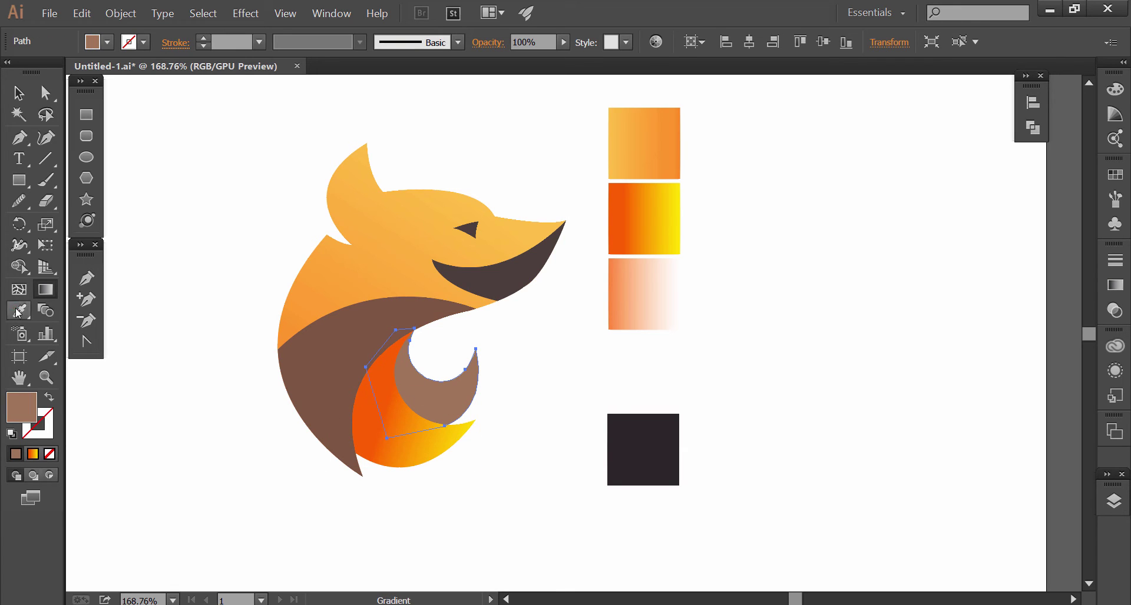
left_click(19, 310)
left_click(648, 246)
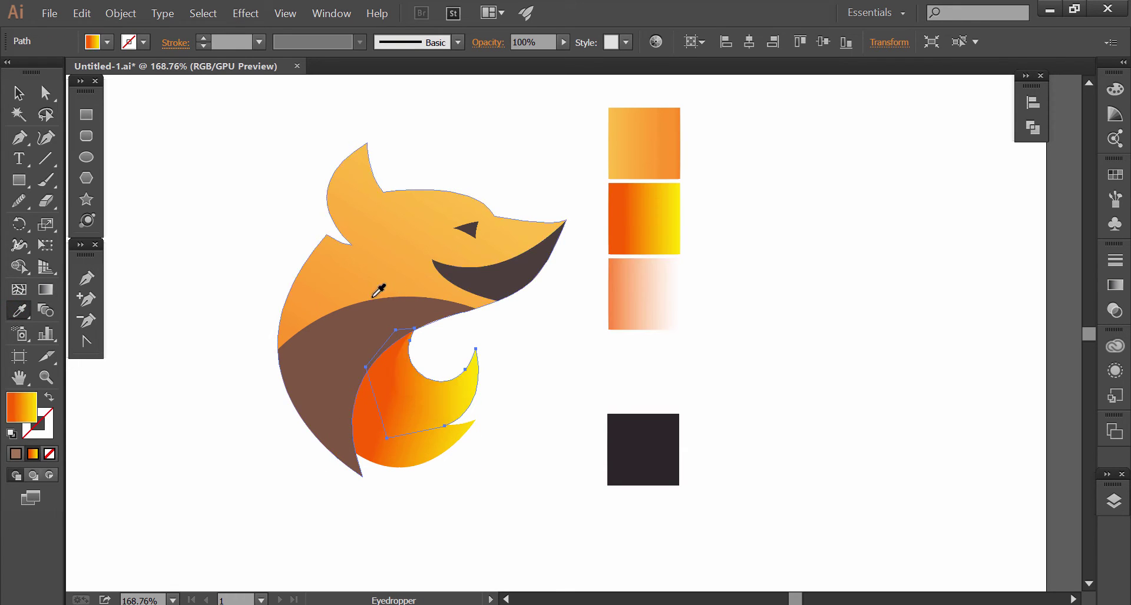
left_click(45, 290)
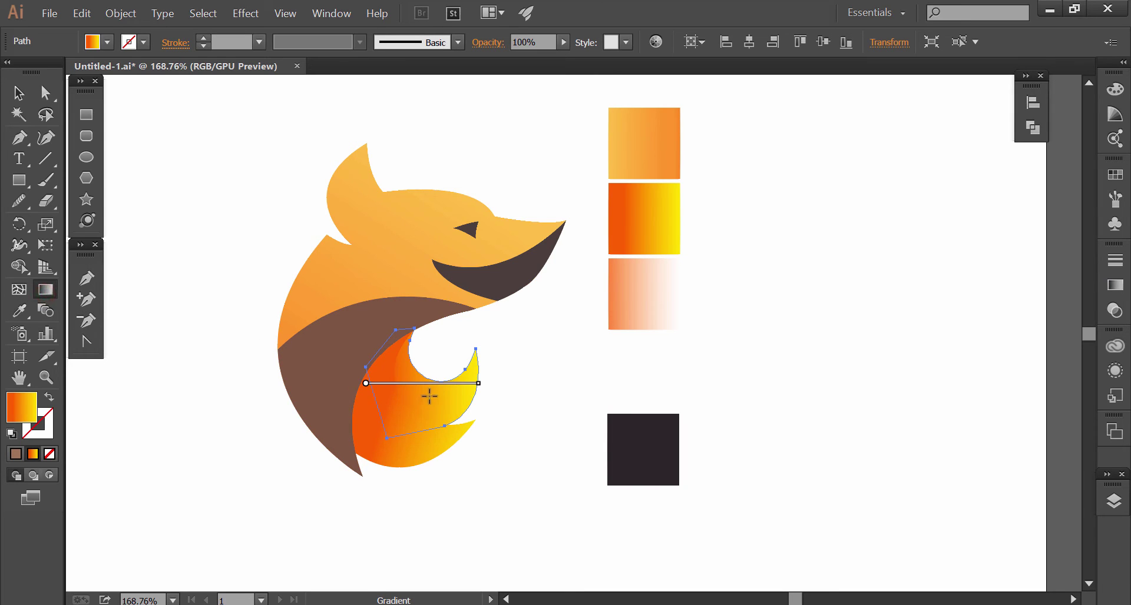
left_click_drag(405, 388, 422, 388)
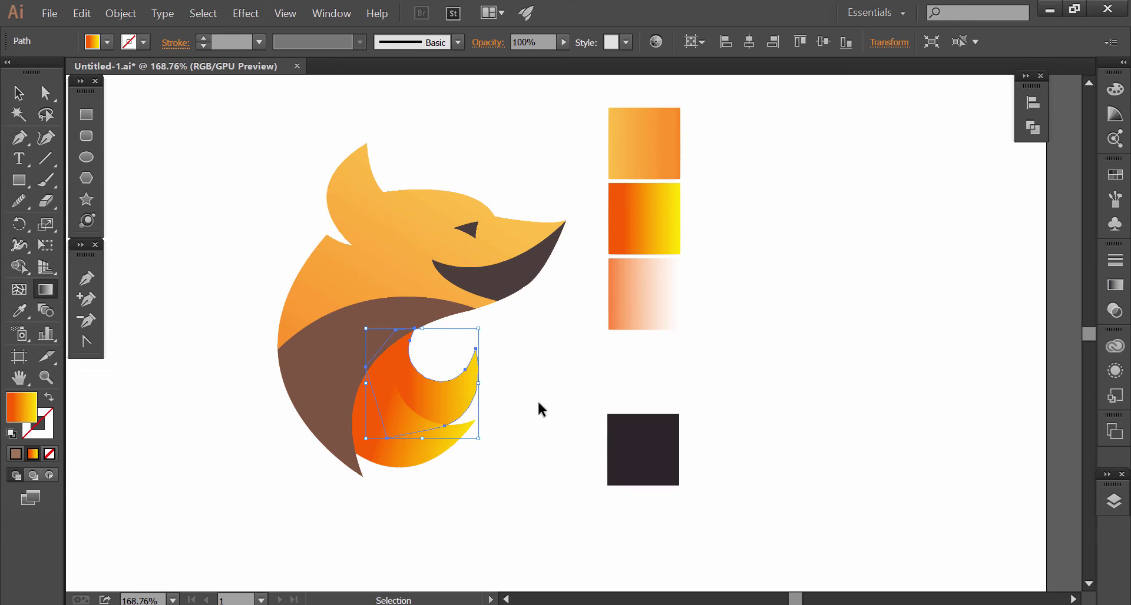
Redden the curl gradient's orange stop by setting green to 65 (ea2f0d)
key("g")
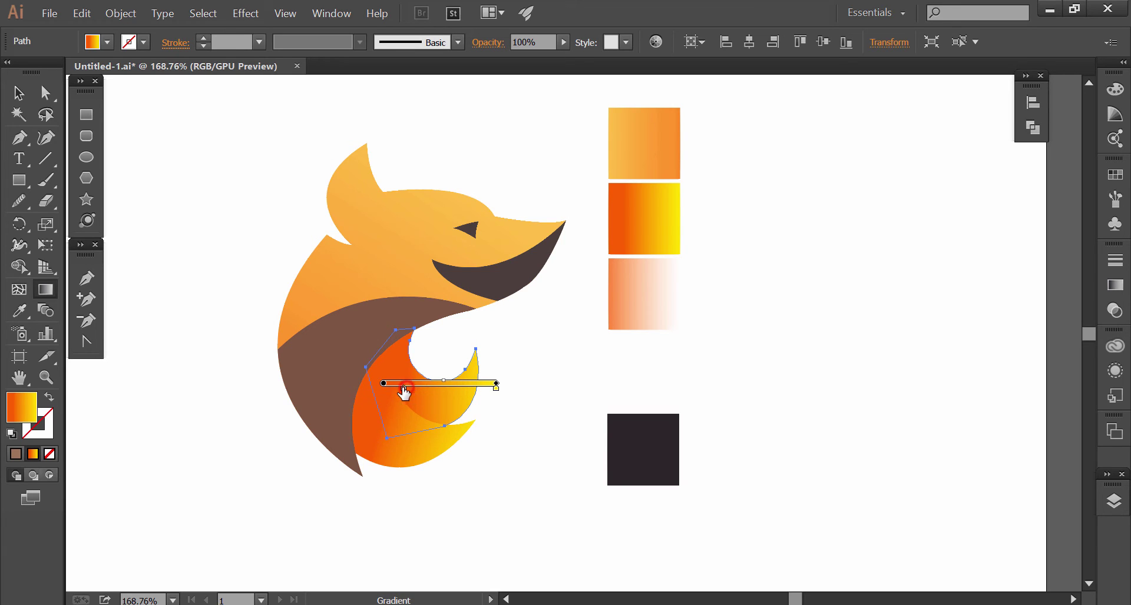
left_click_drag(404, 388, 411, 389)
double_click(411, 391)
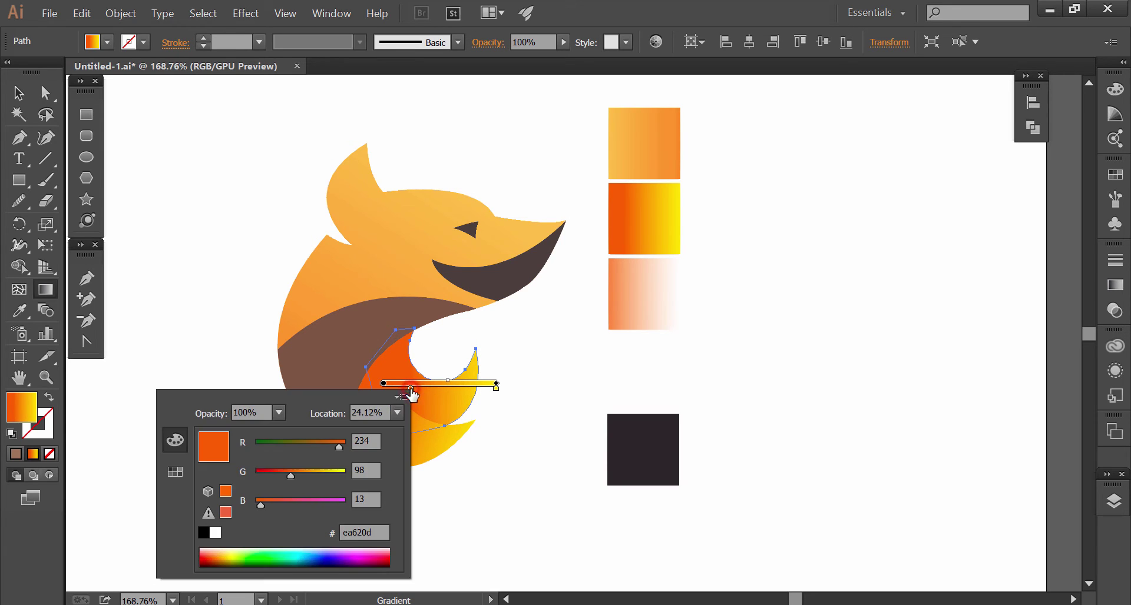
left_click_drag(272, 475, 279, 476)
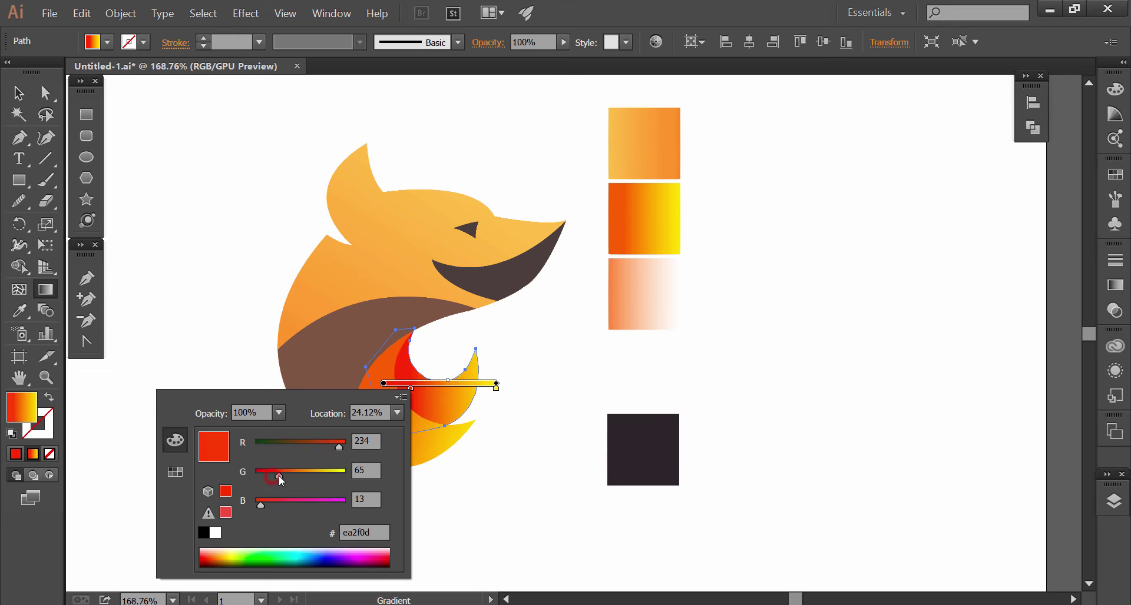
left_click(467, 459, "ctrl")
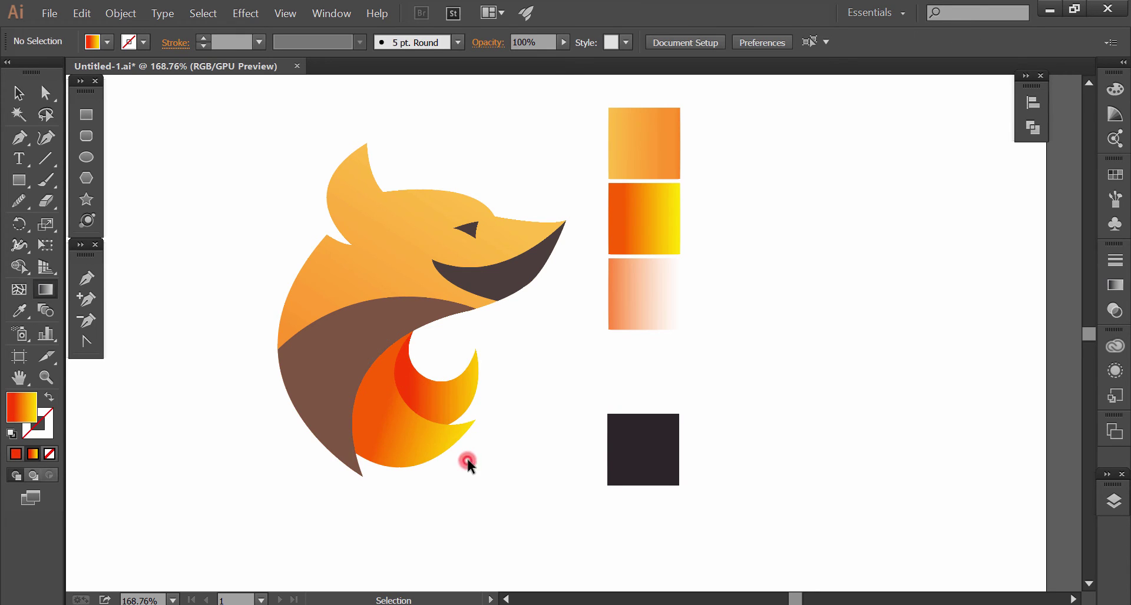
left_click(18, 92)
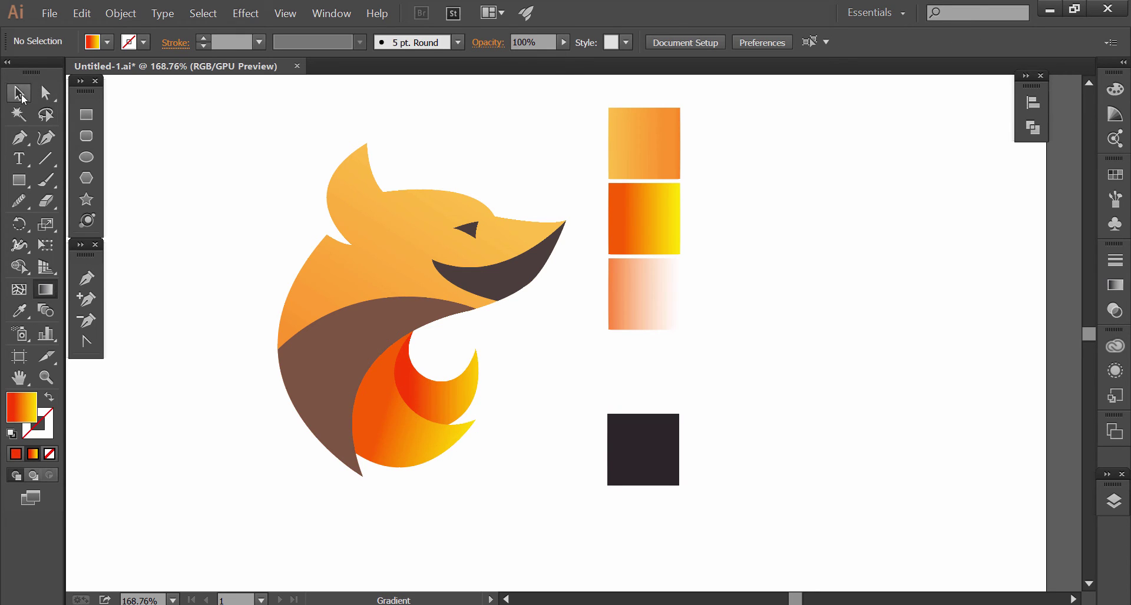
left_click(139, 254)
Fill the brown body band with the orange-to-white gradient, angled downward
left_click(357, 368)
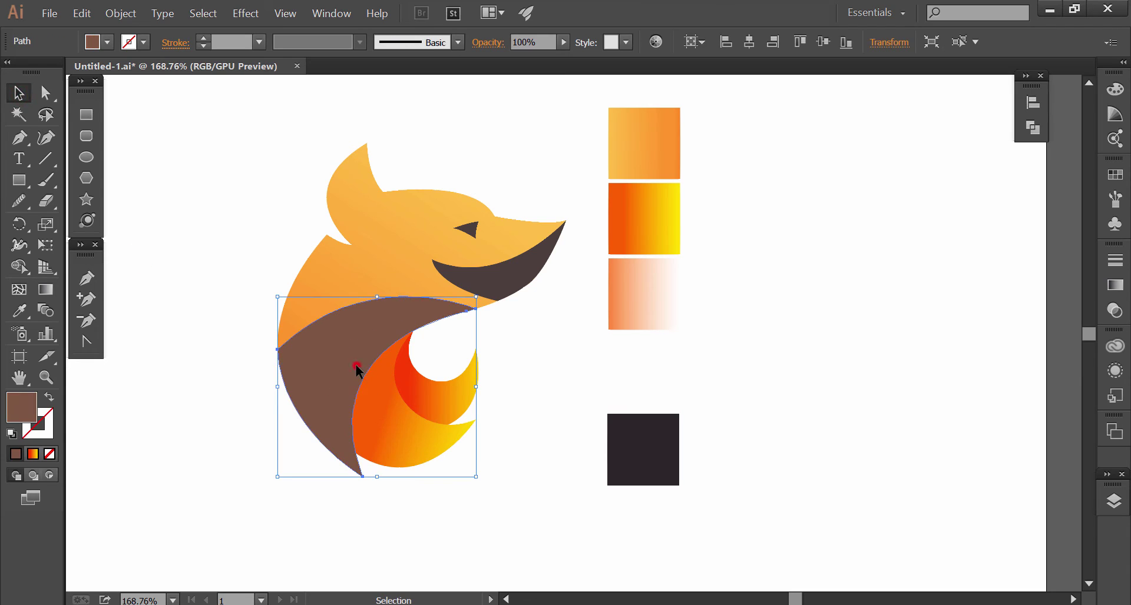
left_click(27, 312)
left_click(618, 303)
left_click(46, 290)
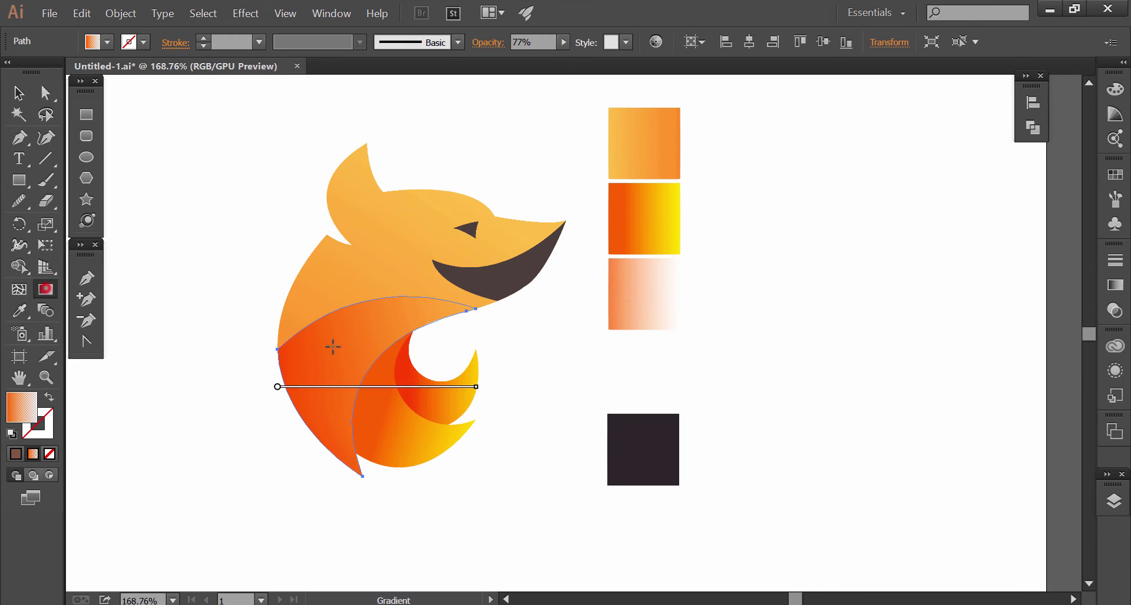
mouse_move(349, 307)
left_mouse_down()
mouse_move(374, 416)
mouse_move(410, 399)
mouse_move(408, 411)
left_mouse_up()
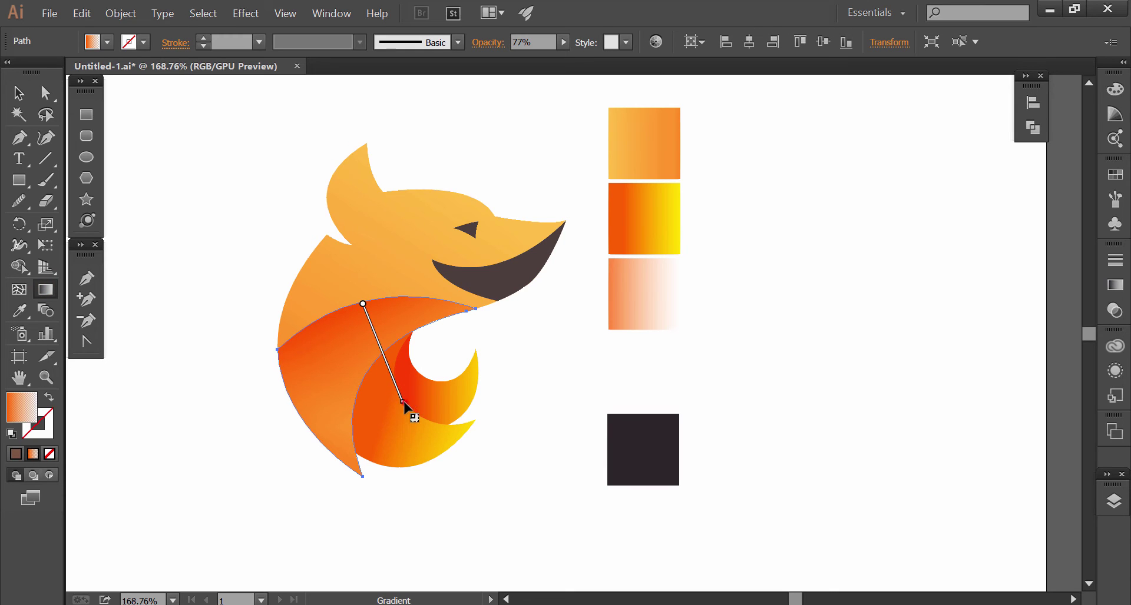
key("v")
left_click(553, 393)
Give the mouth shape the light orange gradient, angled across the jaw
left_click(505, 286)
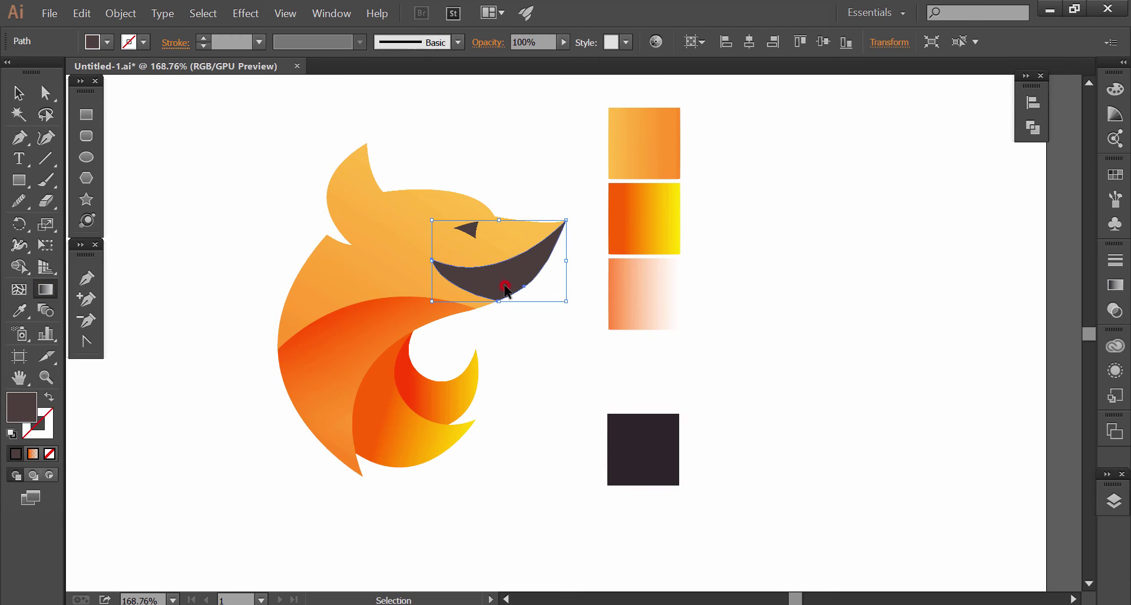
key("g")
left_click(20, 310)
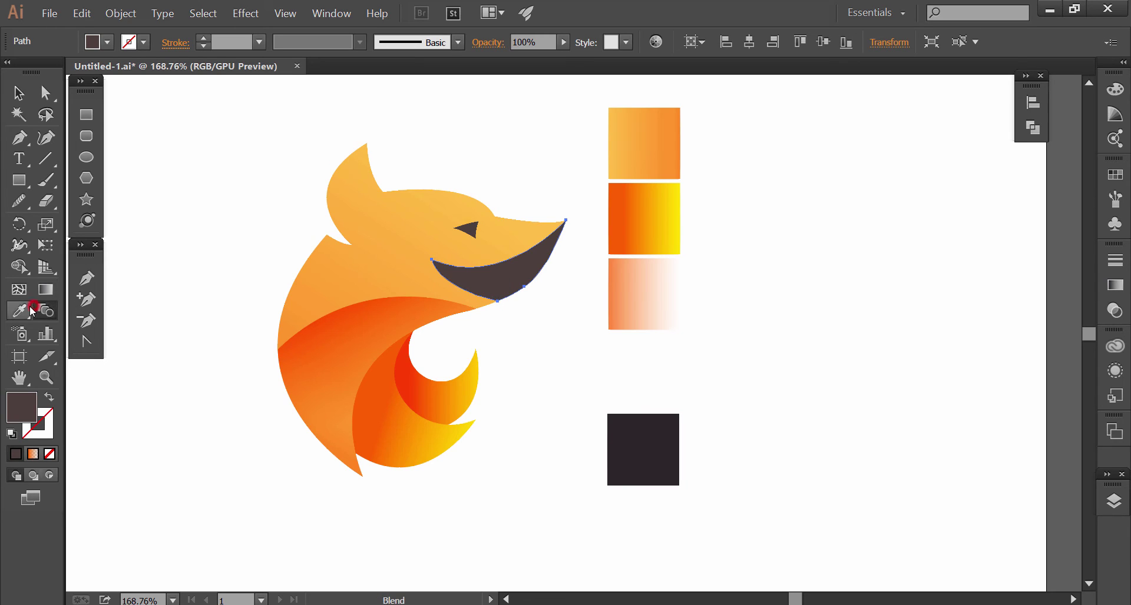
left_click(628, 290)
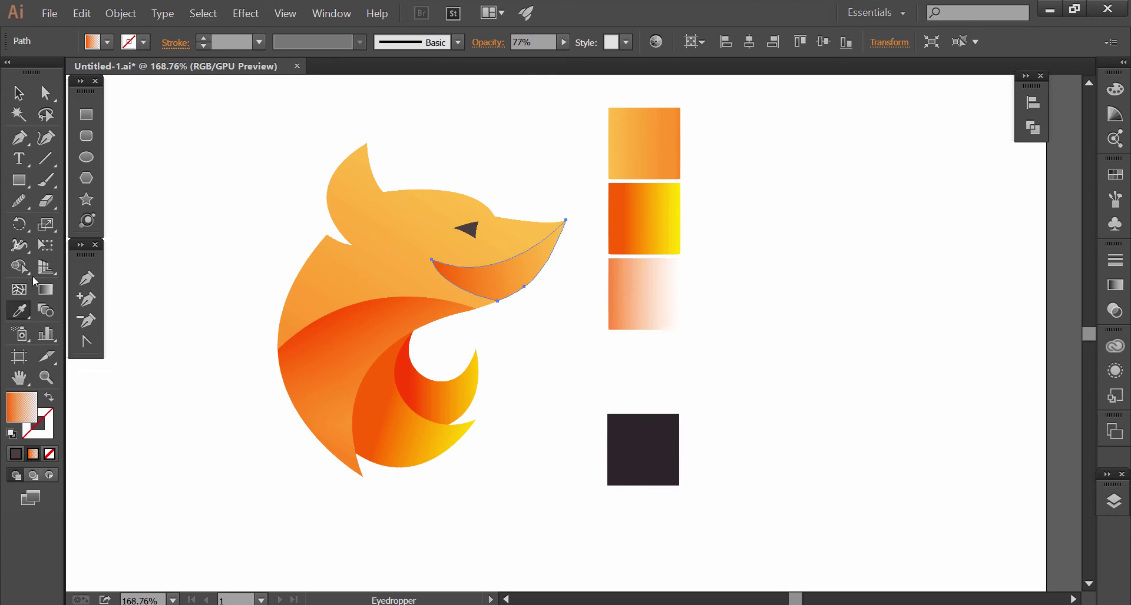
left_click(42, 292)
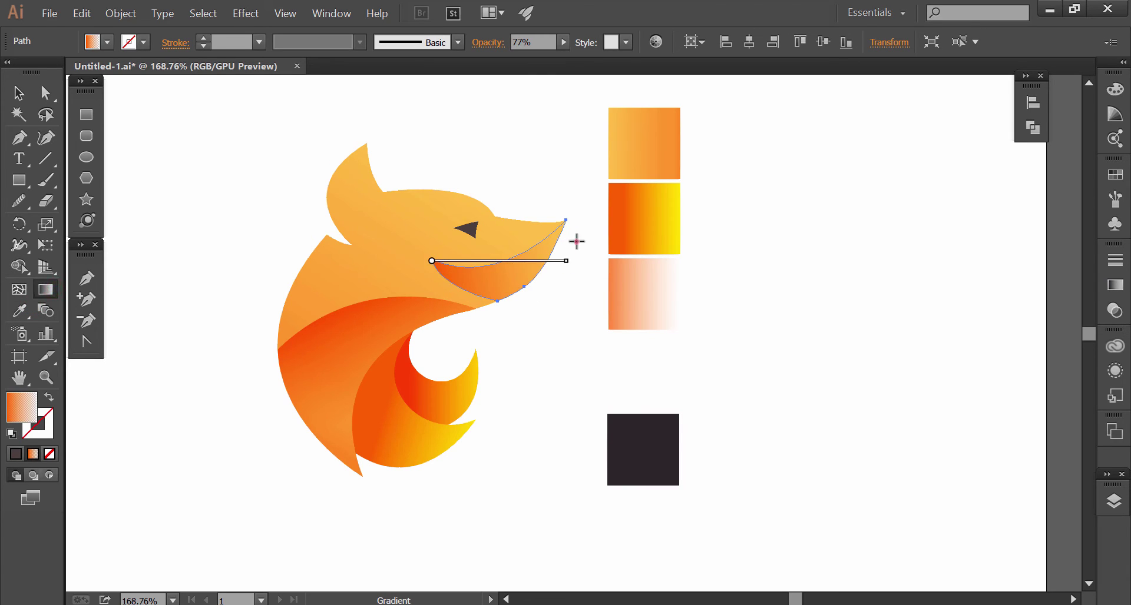
left_click_drag(533, 277, 447, 266)
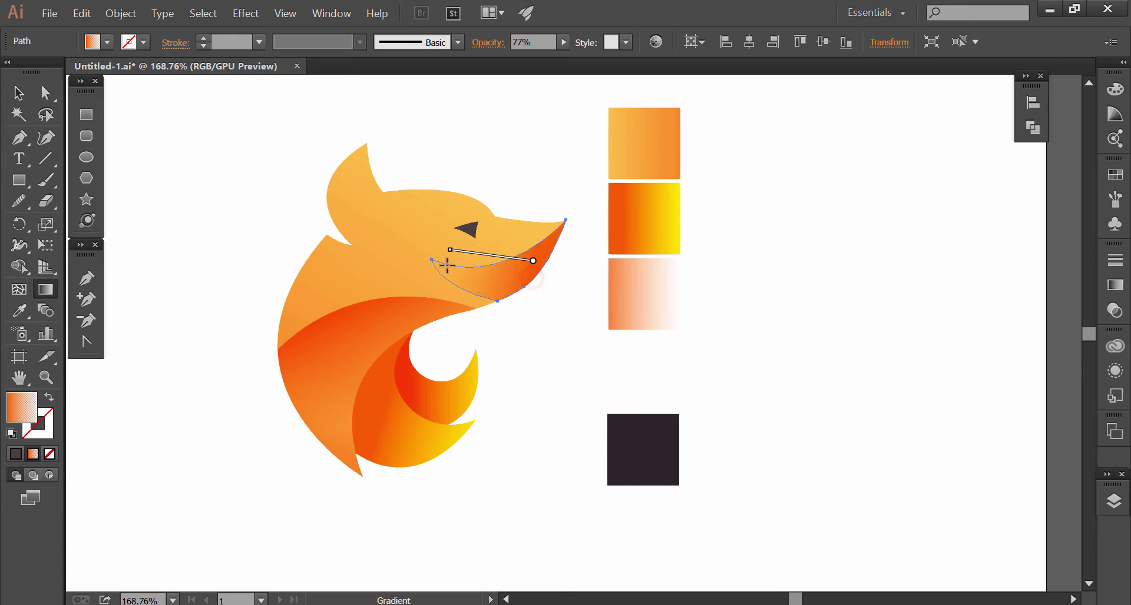
mouse_move(577, 255)
left_mouse_down()
mouse_move(435, 269)
mouse_move(429, 252)
left_mouse_up()
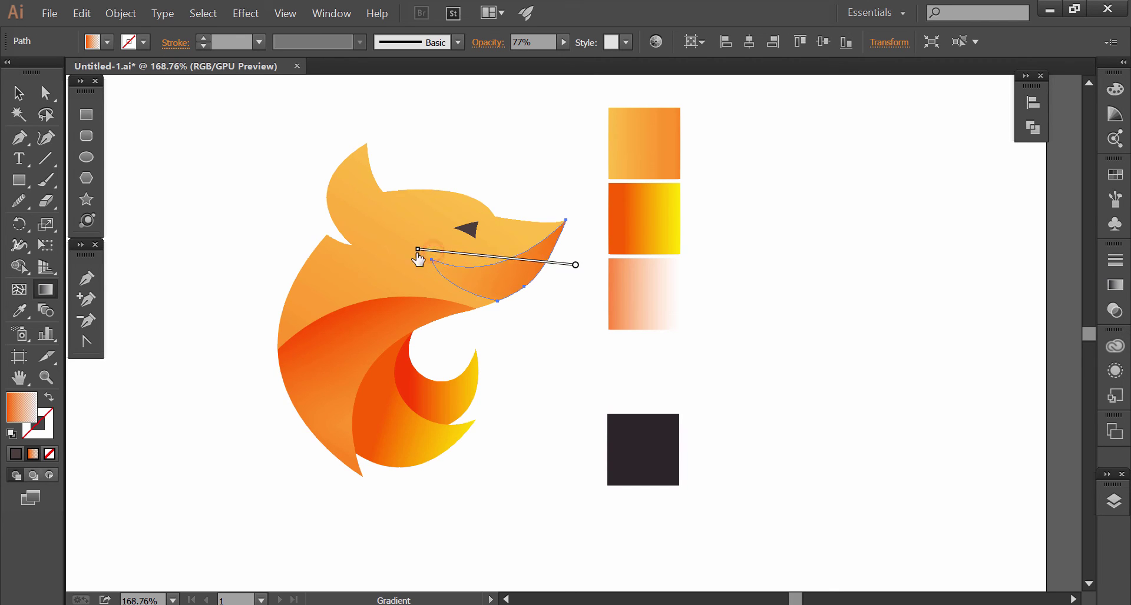
key("v")
left_click(518, 315)
left_click(465, 280)
key("g")
left_click_drag(417, 249, 434, 255)
Draw a new closed ear shape tracing the ear tip, inner curve and outer edge
key("v")
left_click(556, 335)
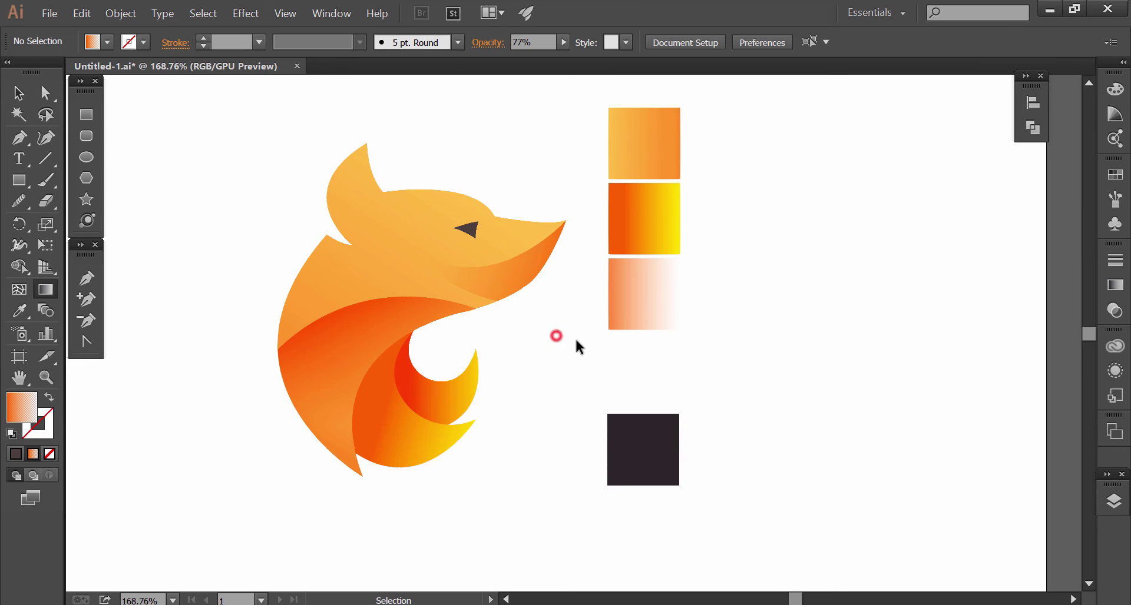
left_click(87, 277)
left_click(370, 160, "ctrl")
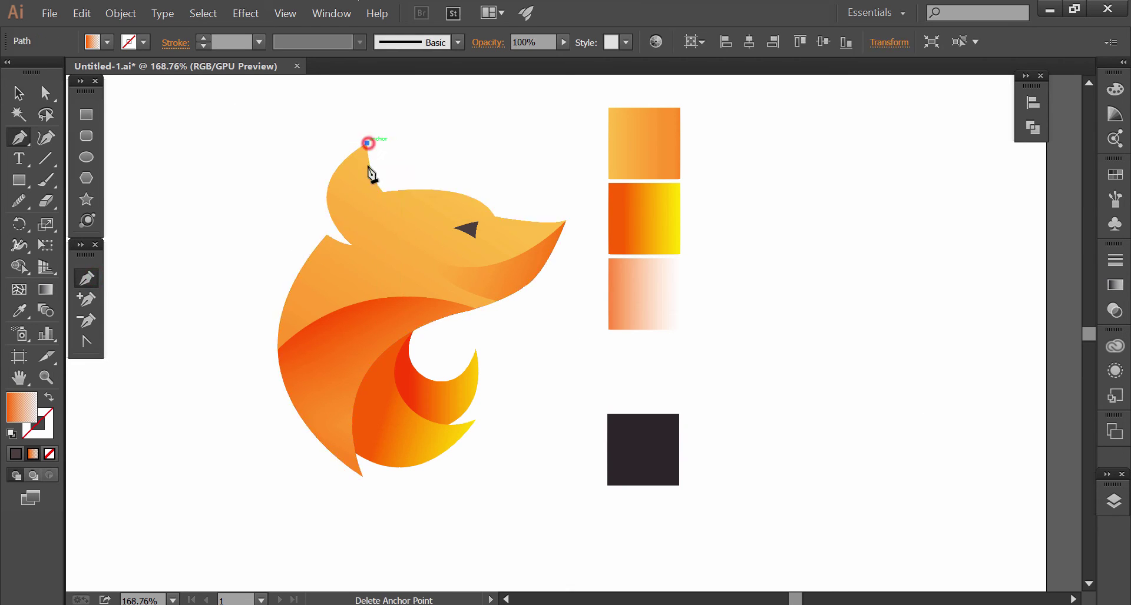
left_click(367, 143)
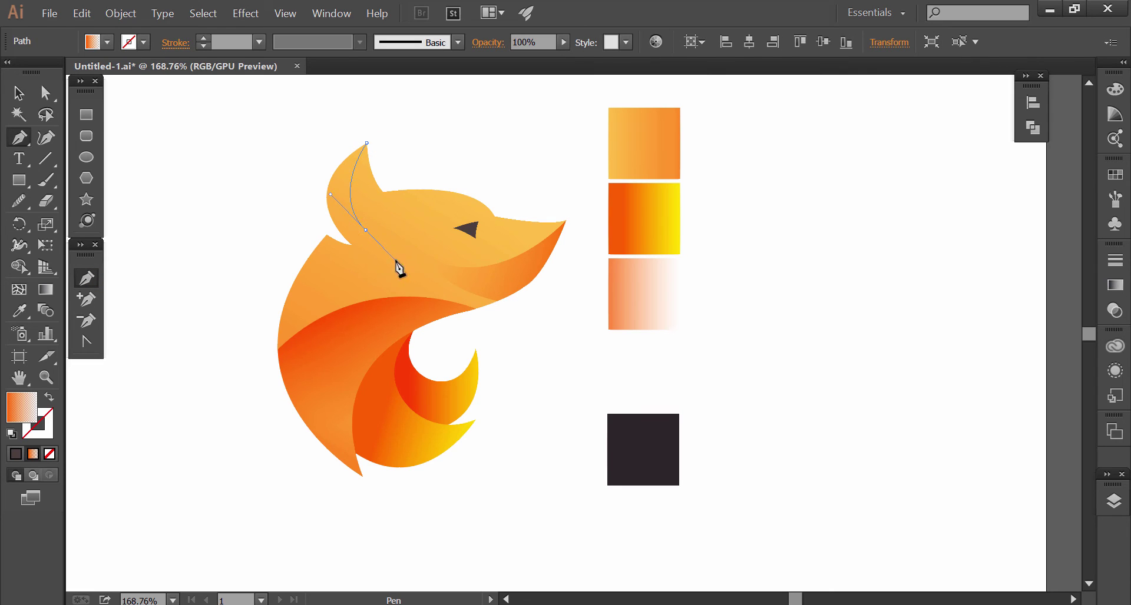
left_click_drag(400, 266, 397, 263)
left_click_drag(366, 230, 352, 244)
left_click(352, 244)
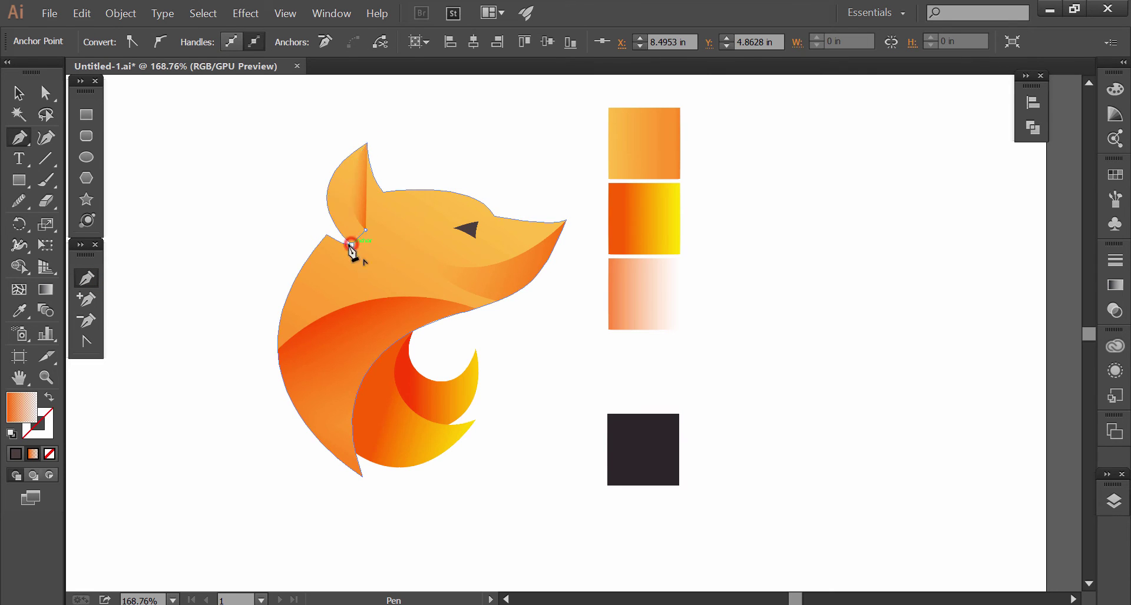
left_click(304, 219)
left_click(287, 165)
left_click(345, 134)
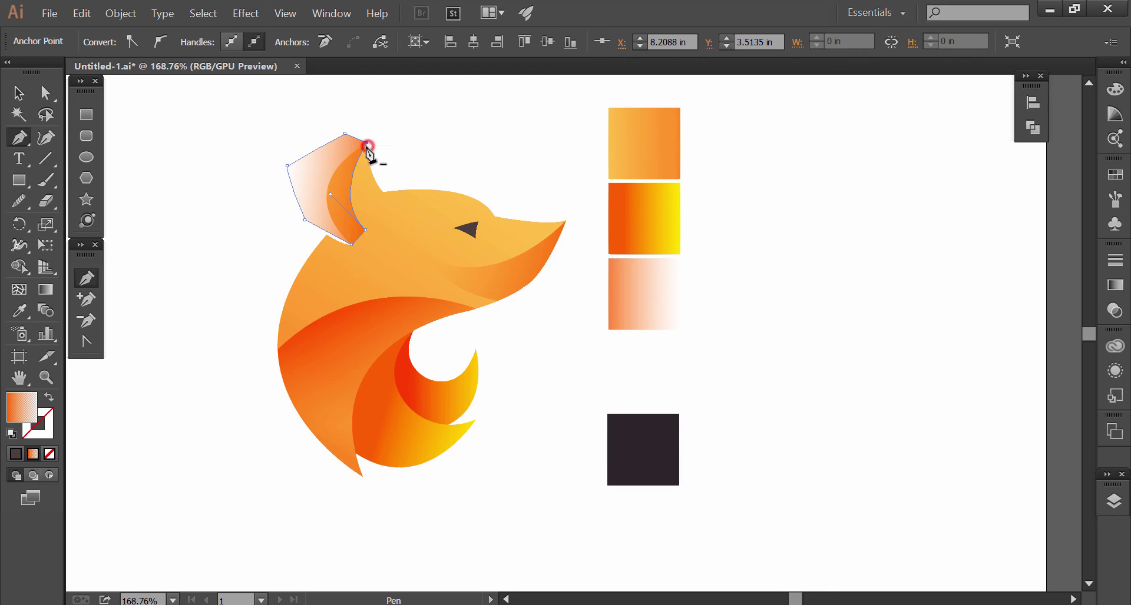
left_click(367, 145)
key("v")
With the ear and body selected, remove the pale outer ear piece using Shape Builder
left_click(340, 270, "shift")
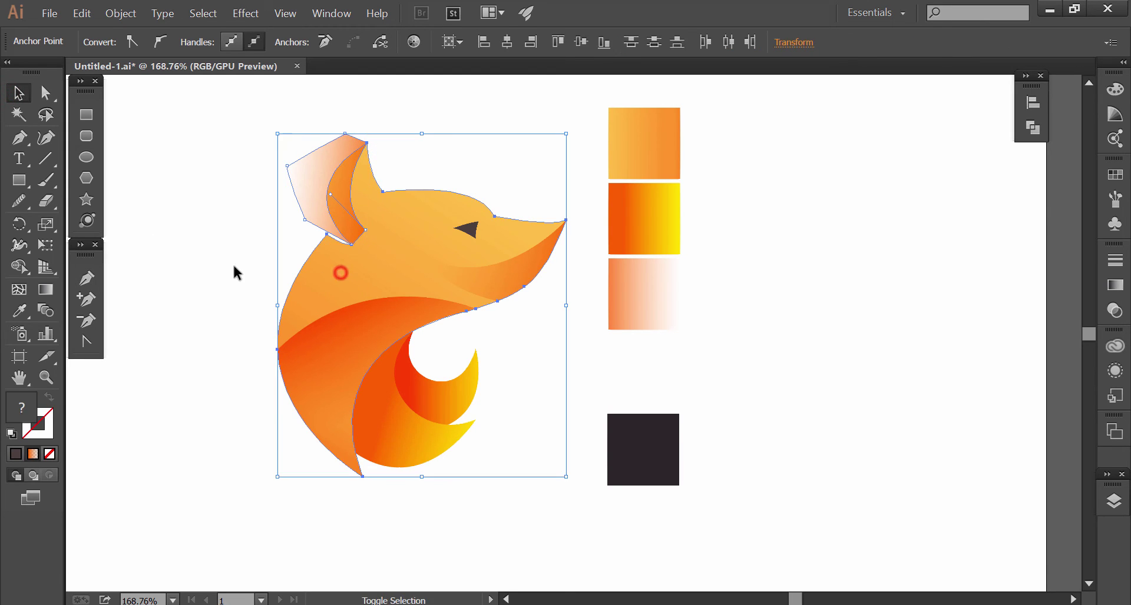
left_click(220, 265)
left_click(303, 220)
left_click(358, 270, "shift")
left_click(19, 266)
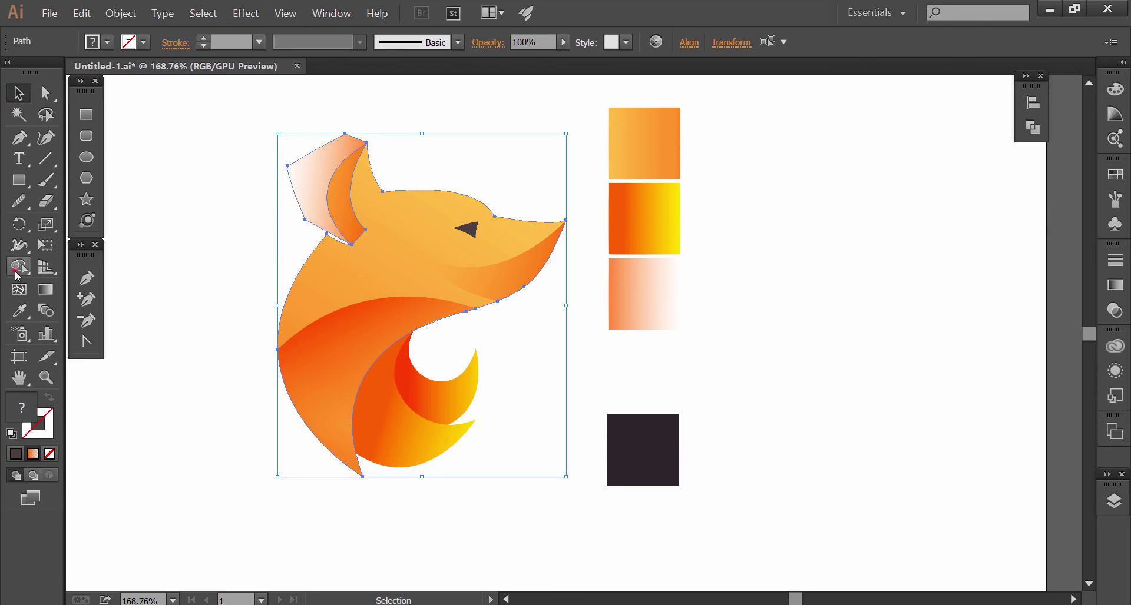
left_click(306, 198, "alt")
left_click(17, 93)
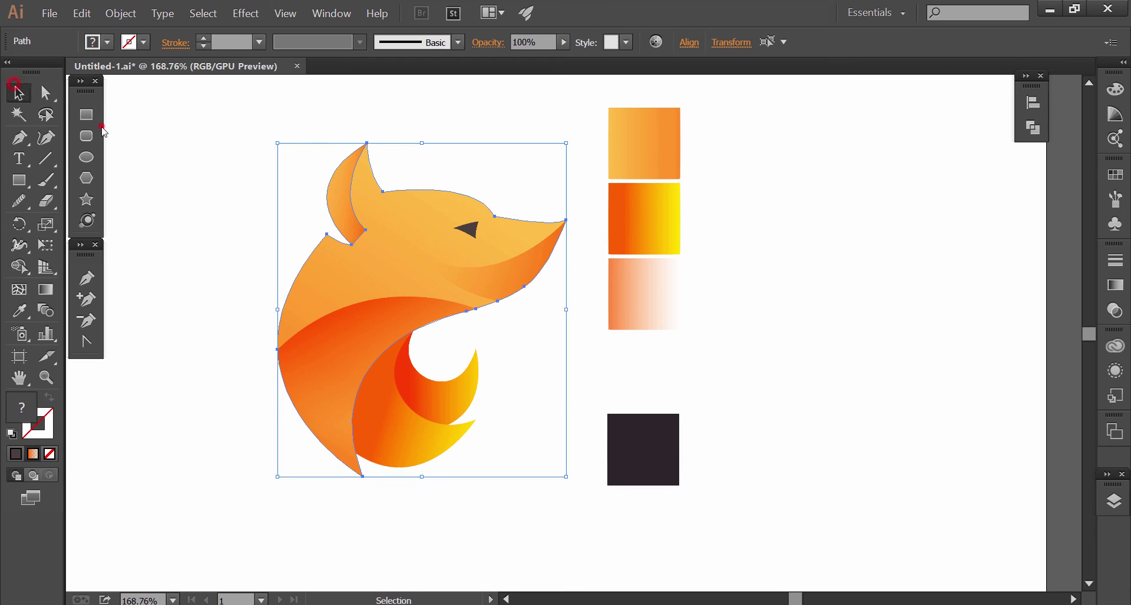
Run the inner ear piece's gradient vertically from top to bottom
left_click(285, 218)
left_click(350, 228)
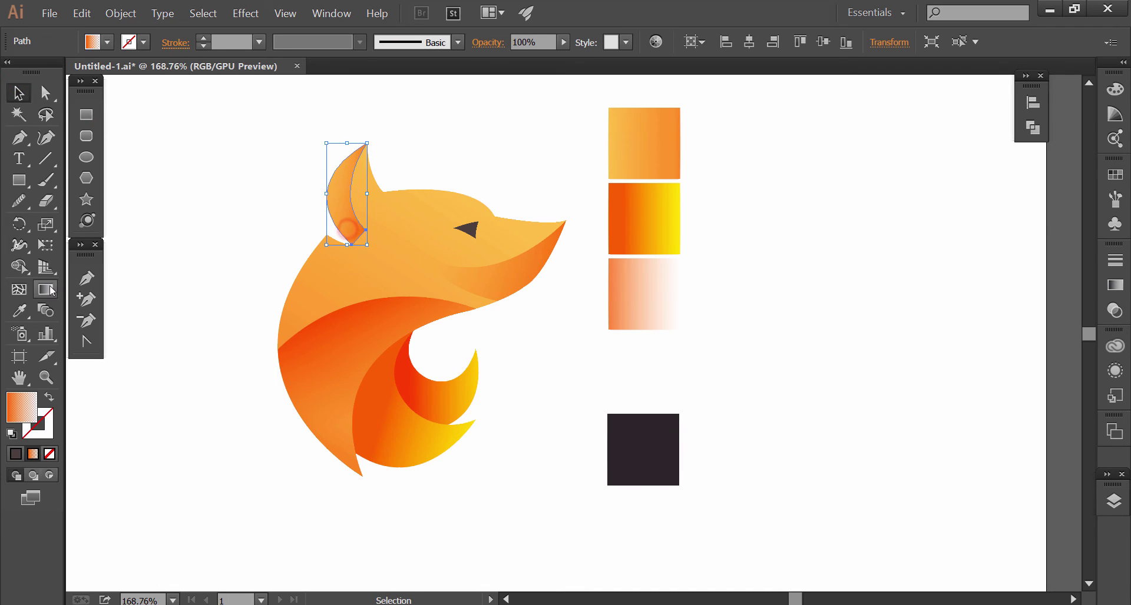
key("g")
left_click_drag(351, 149, 343, 250)
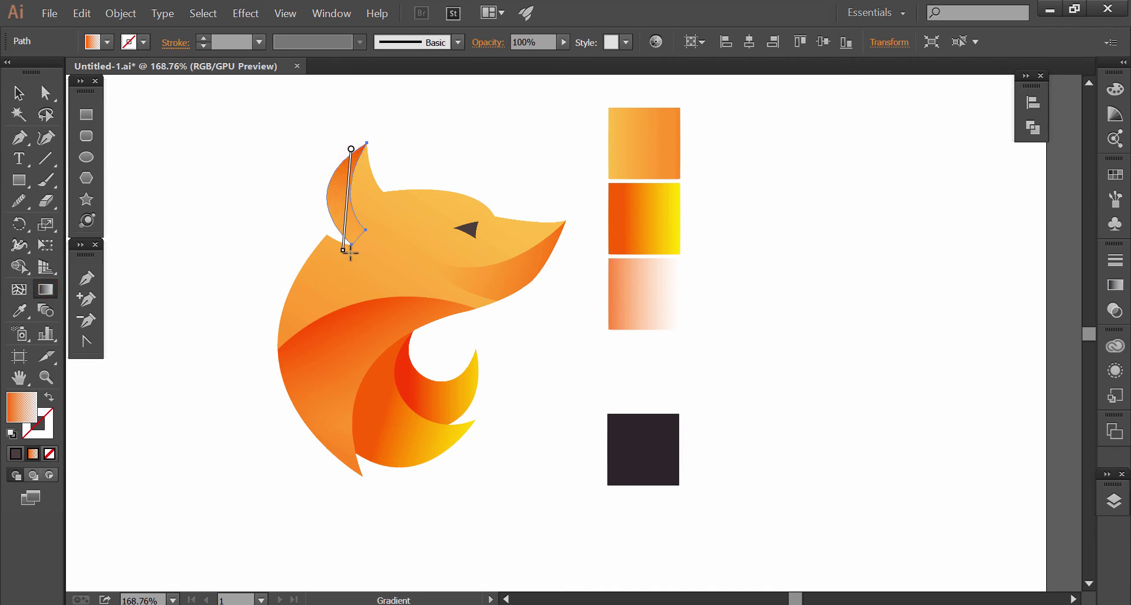
key("v")
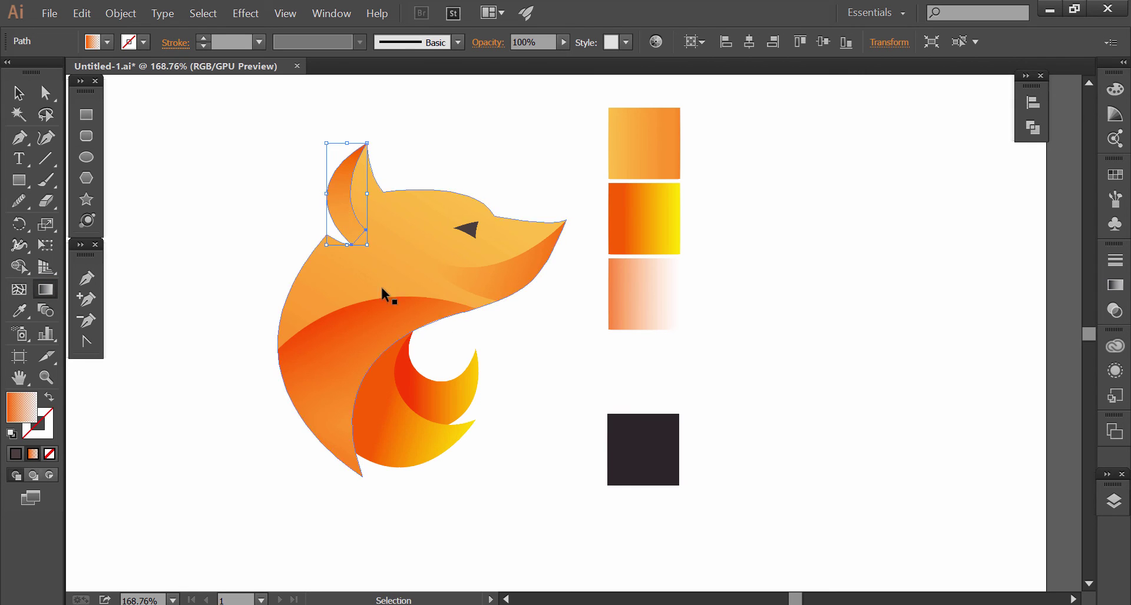
left_click(545, 355)
Lower the lower jaw piece's opacity to about 60% and slightly below
key("v")
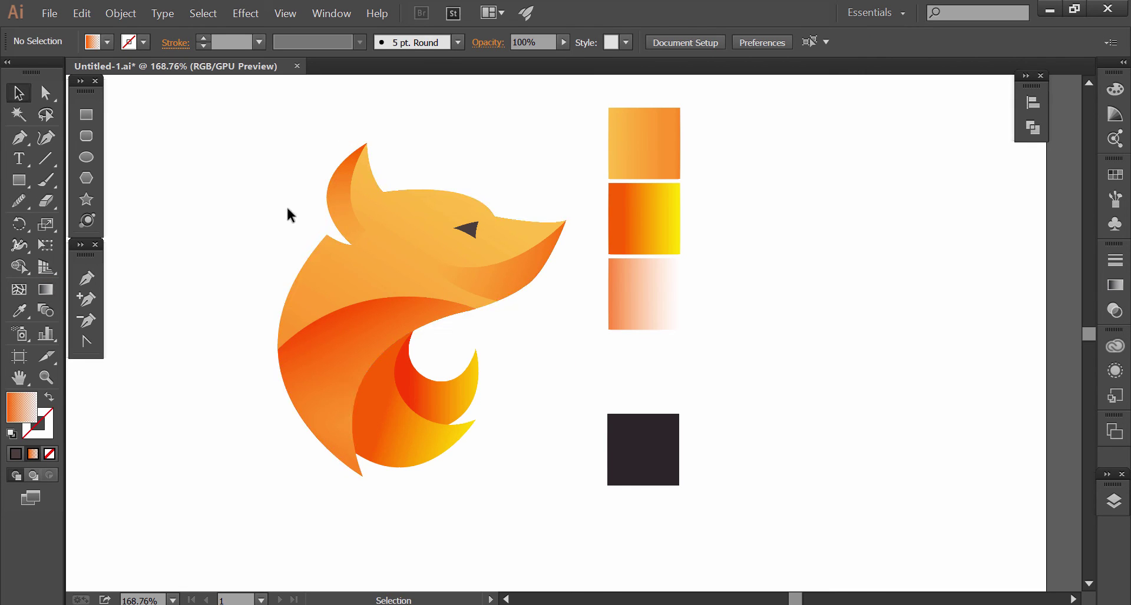
left_click(354, 228)
left_click(533, 280, "shift")
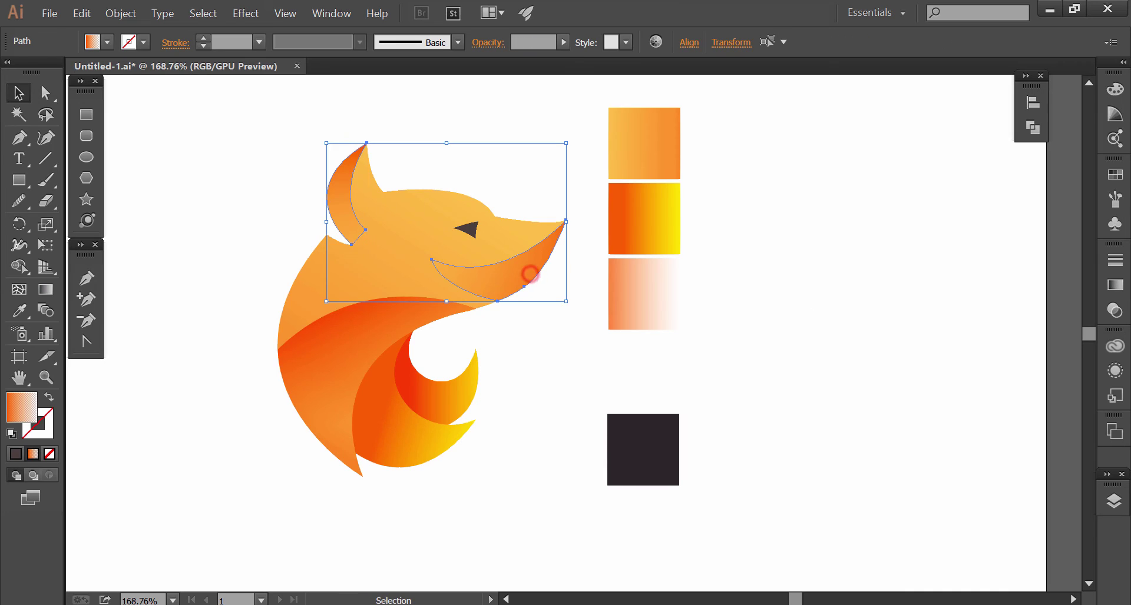
left_click(1115, 310)
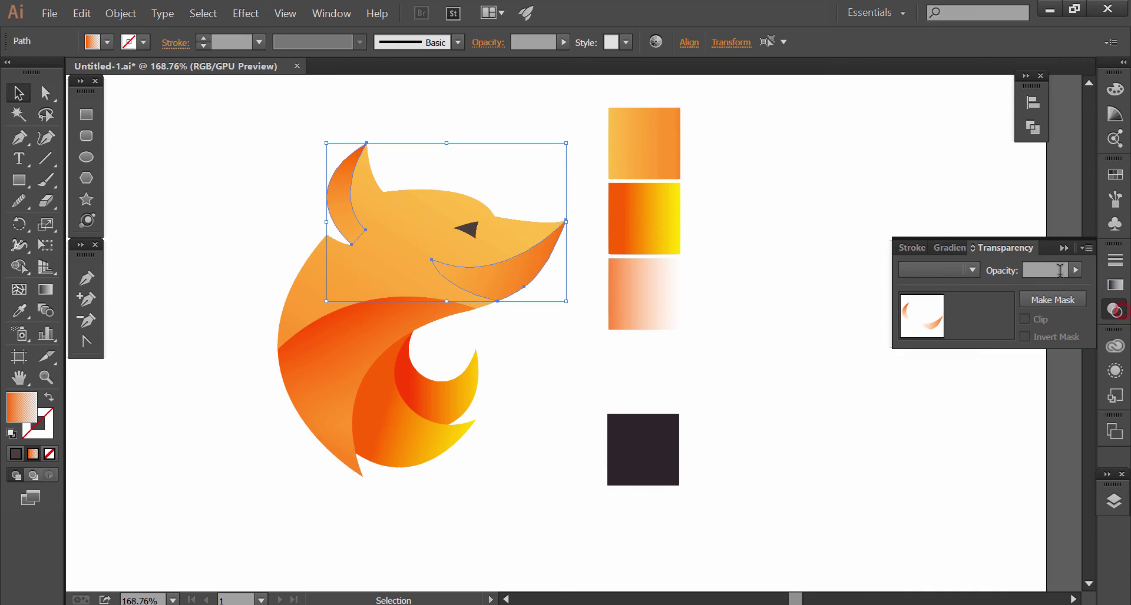
left_click(907, 439)
left_click(482, 277)
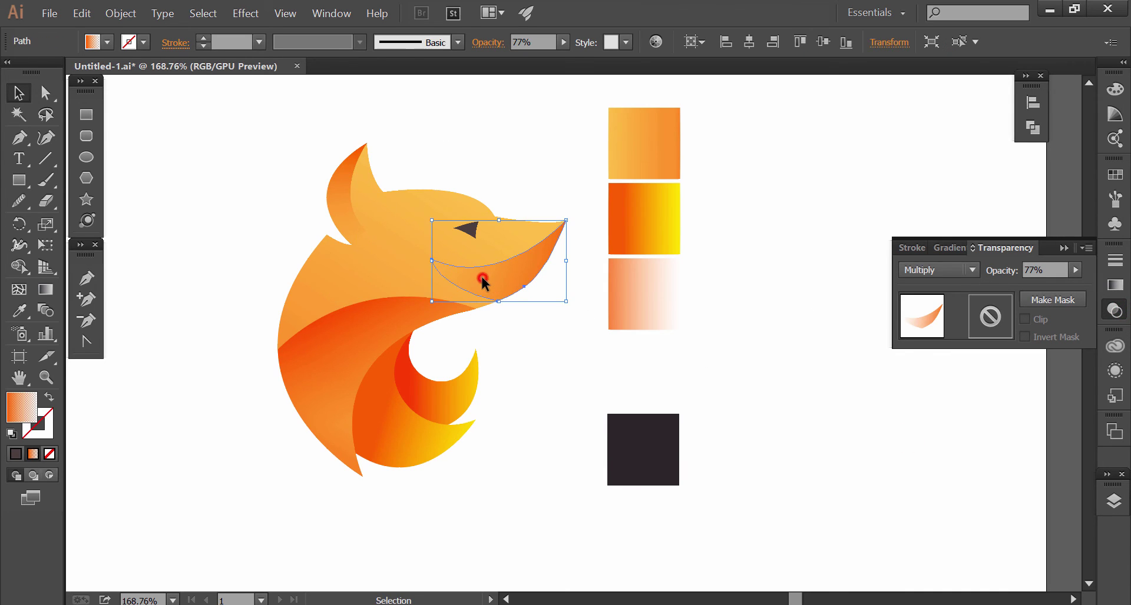
left_click(1076, 271)
left_click_drag(1061, 287, 1048, 287)
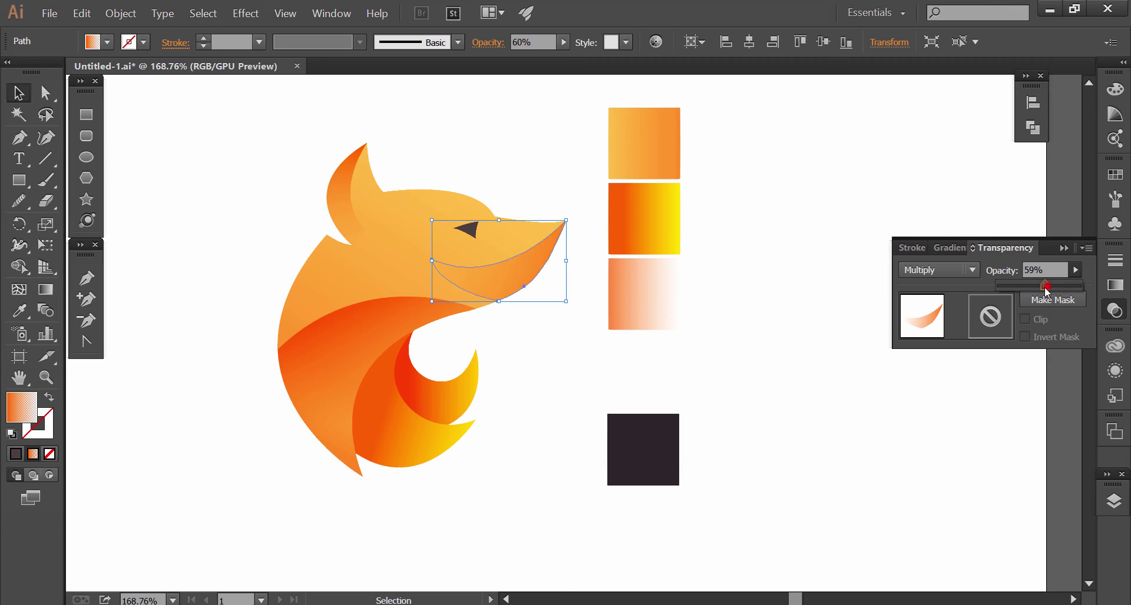
left_click(871, 380)
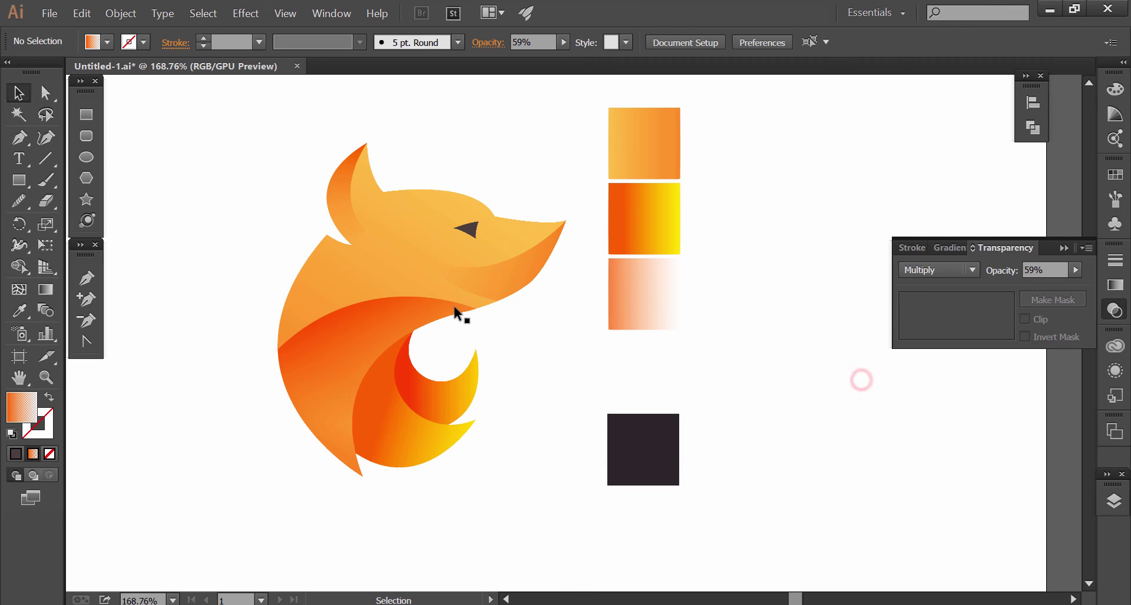
left_click(496, 276)
left_click(1076, 272)
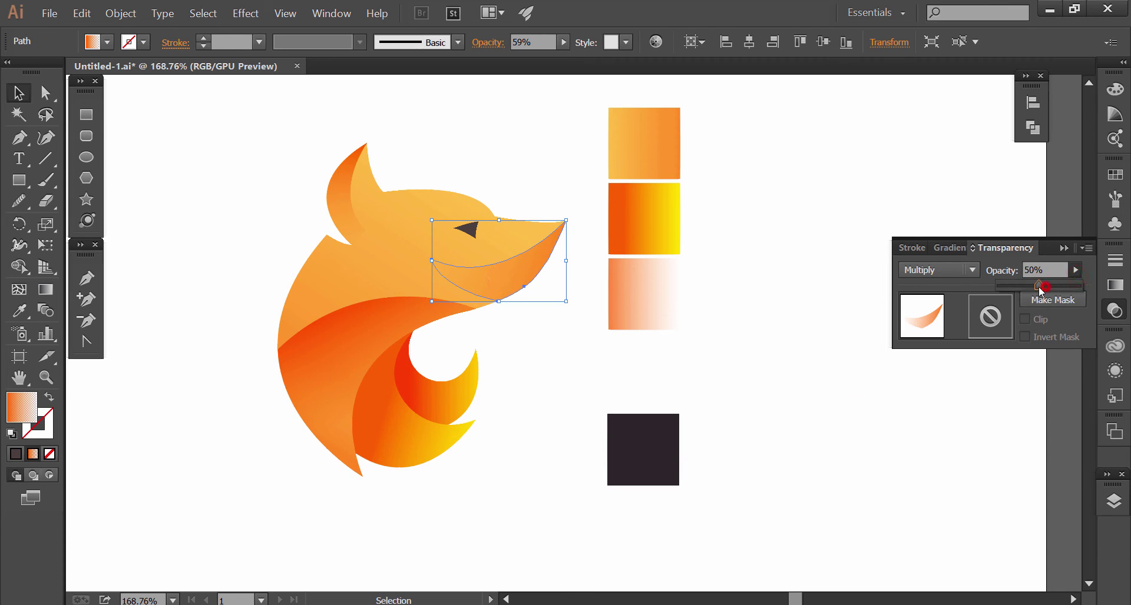
left_click_drag(1042, 290, 1034, 290)
left_click(879, 420)
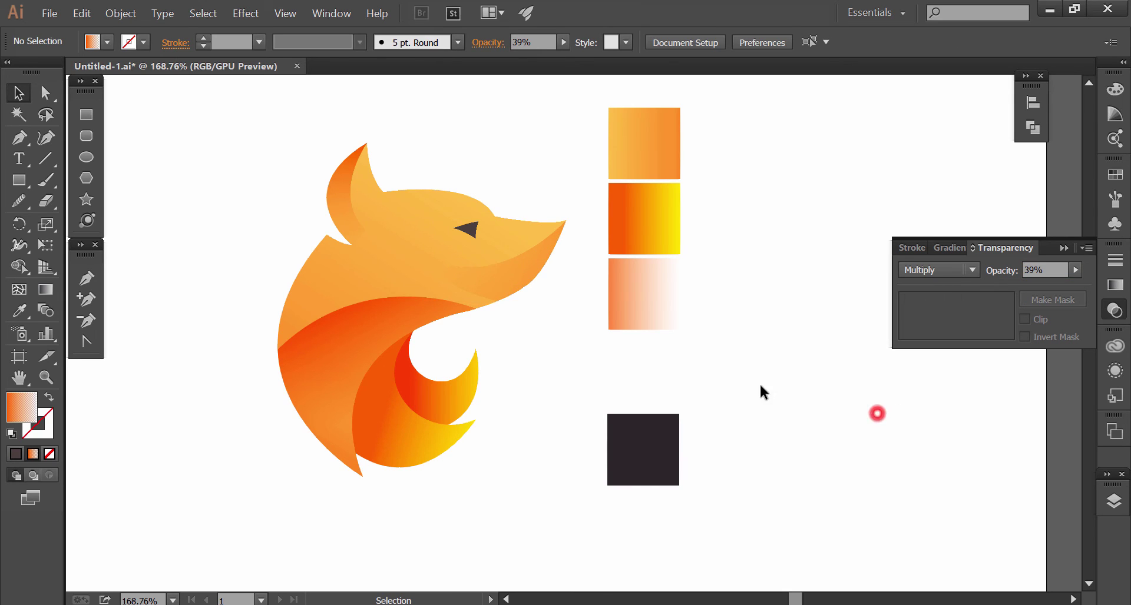
Make the ear piece much more transparent, then fine-tune its opacity
left_click(335, 193)
left_click(1076, 271)
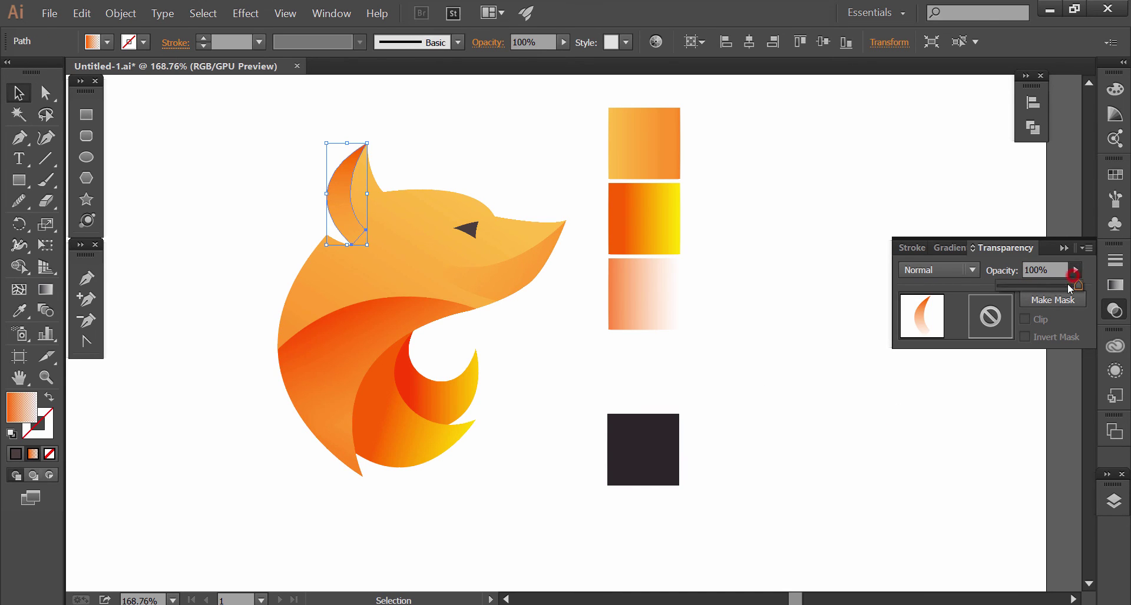
left_click_drag(1059, 289, 1032, 289)
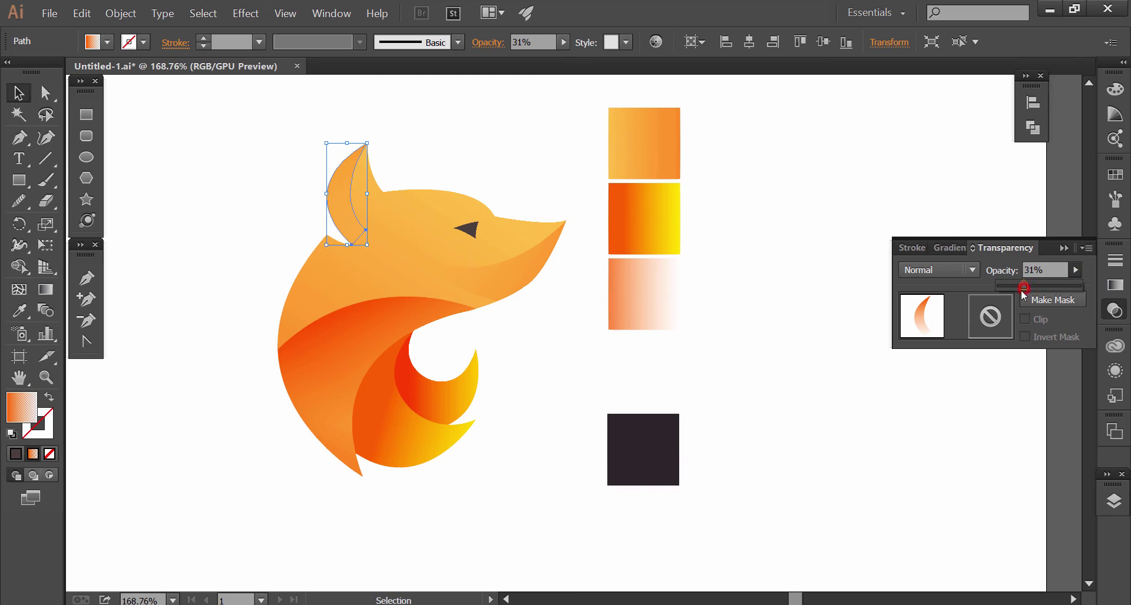
left_click(947, 394)
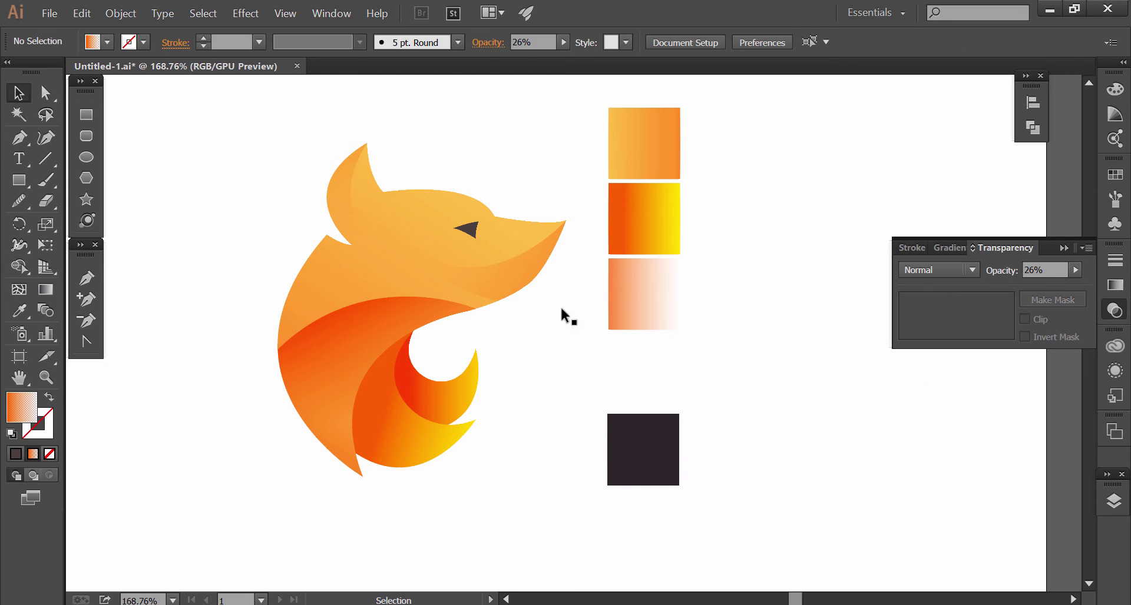
left_click(355, 230)
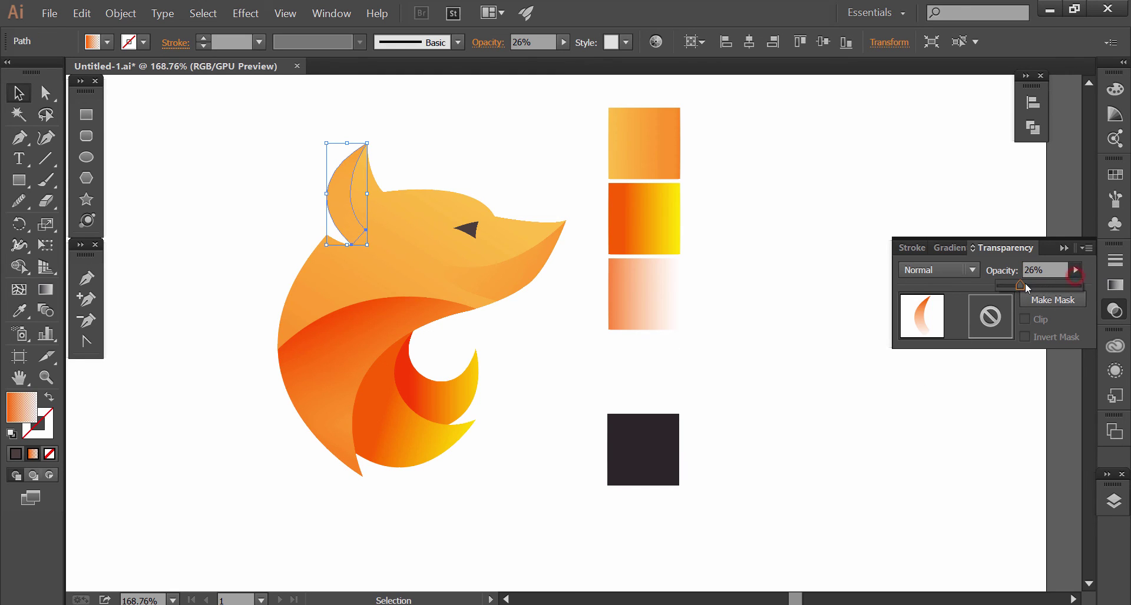
left_click(885, 479)
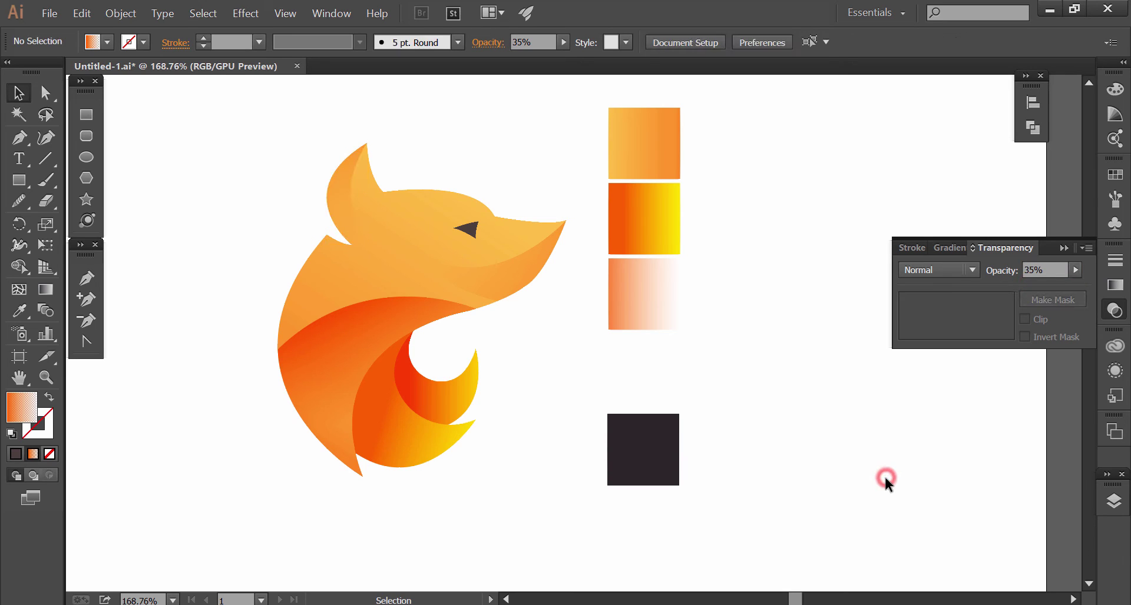
left_click(354, 230)
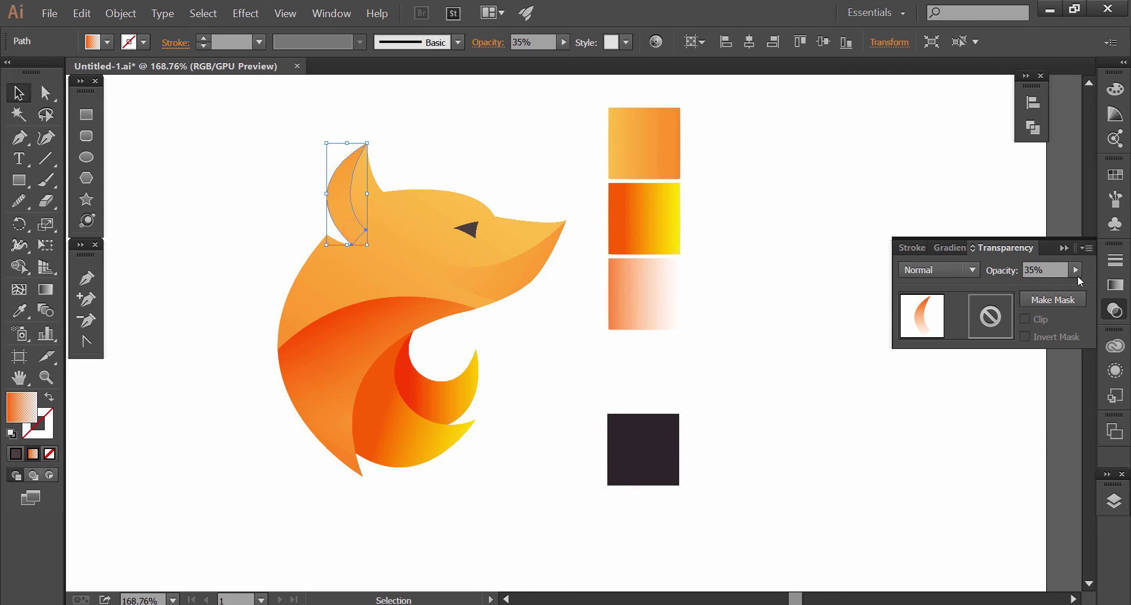
left_click_drag(1037, 285, 1040, 285)
left_click(969, 406)
Redraw the lower wing's gradient diagonally downward with an added red colour stop
left_click(341, 363)
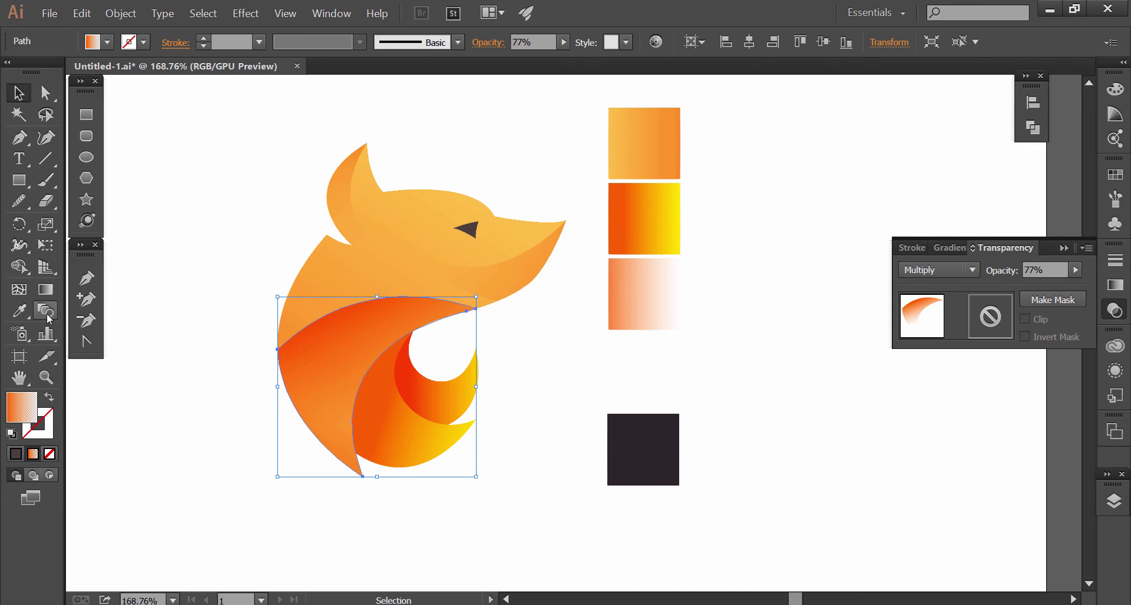
left_click(45, 289)
left_click_drag(362, 303, 401, 400)
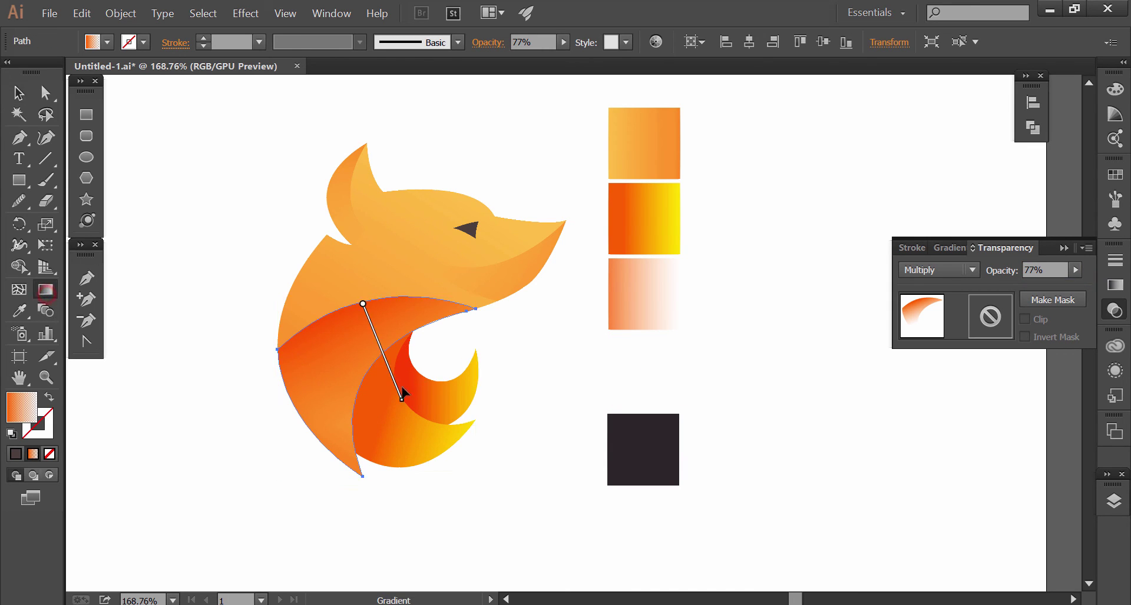
left_click(377, 333)
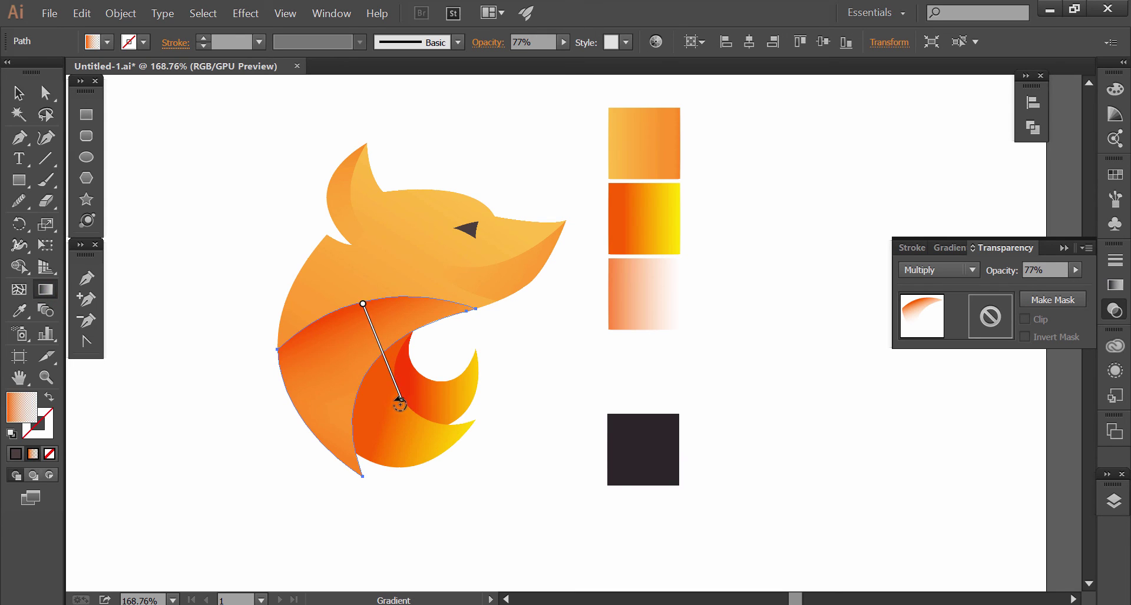
left_click_drag(369, 302, 401, 410)
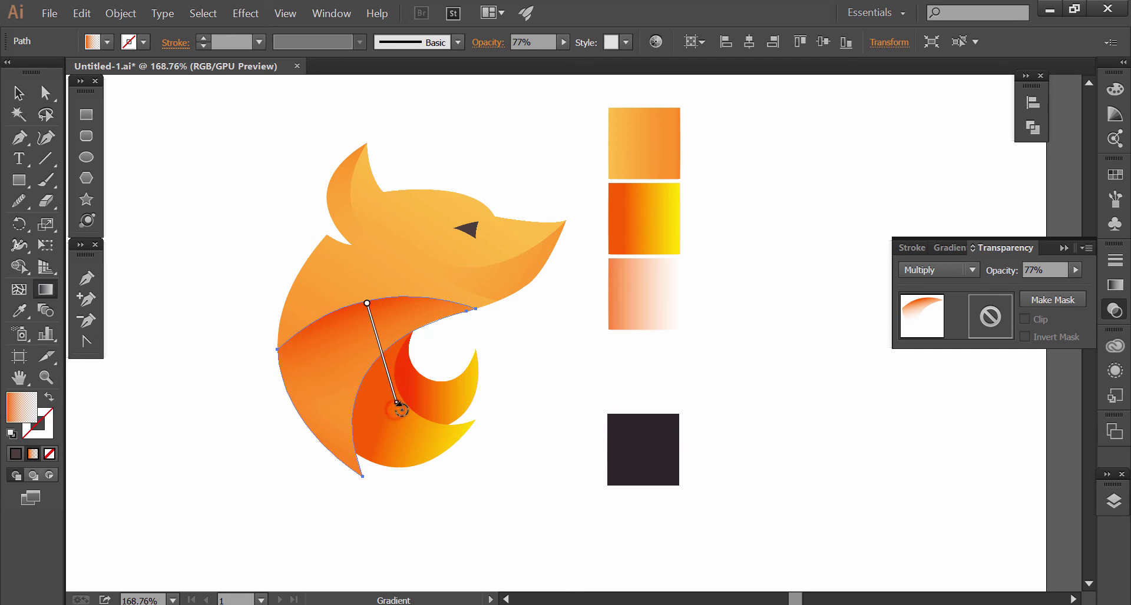
left_click(525, 383, "ctrl")
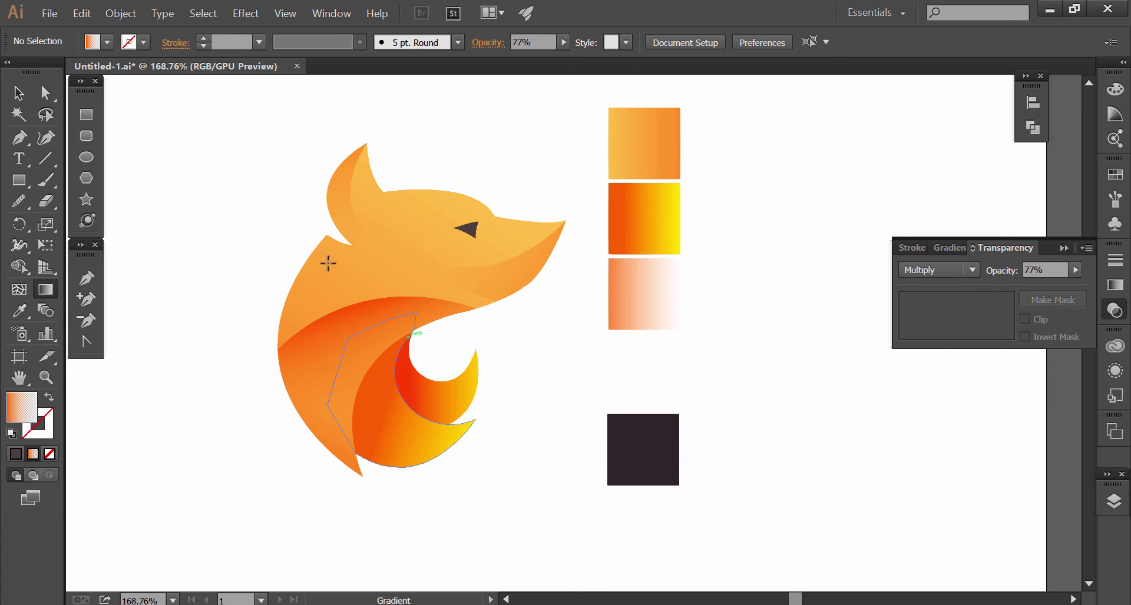
Lower the opacity of the lower wing piece
left_click(17, 96)
left_click(335, 370)
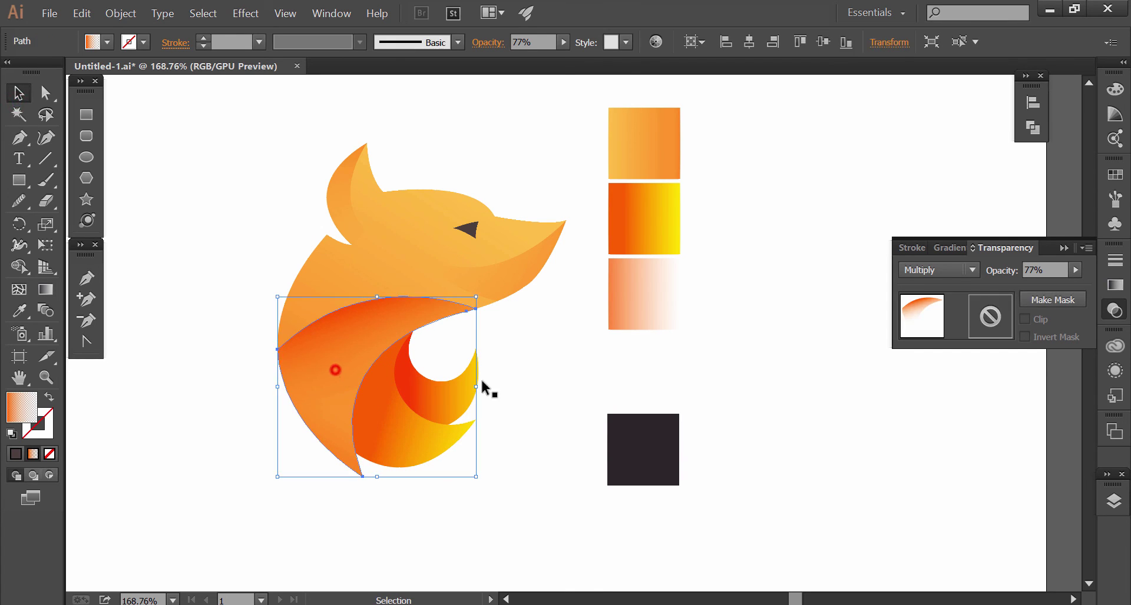
left_click(1076, 270)
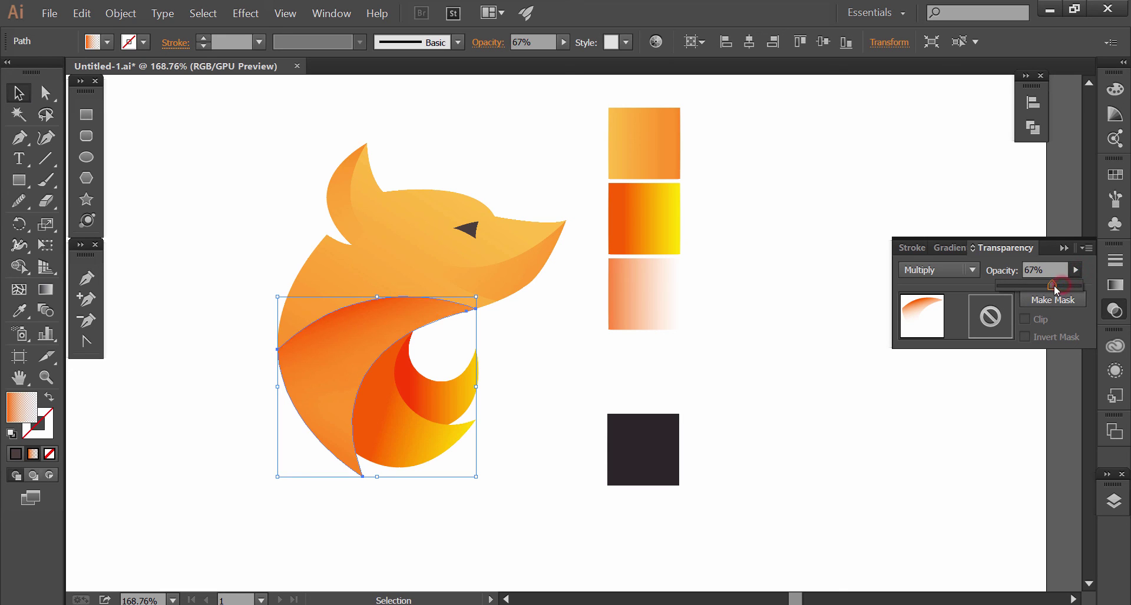
left_click(901, 386)
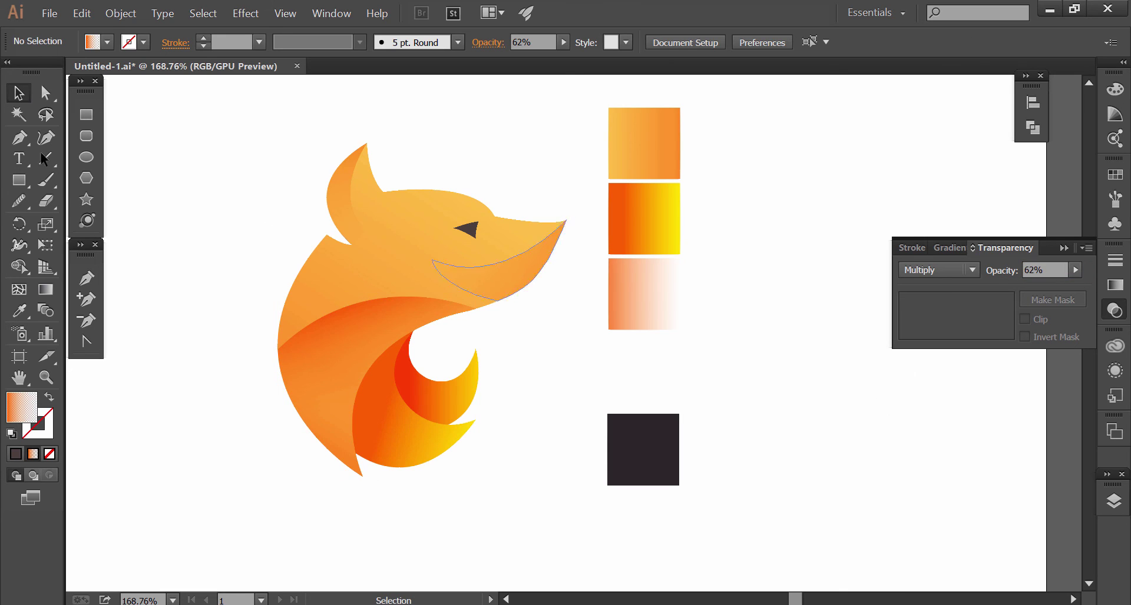
left_click(17, 90)
Draw a dark plum rectangle covering the whole artboard
key("ctrl+1")
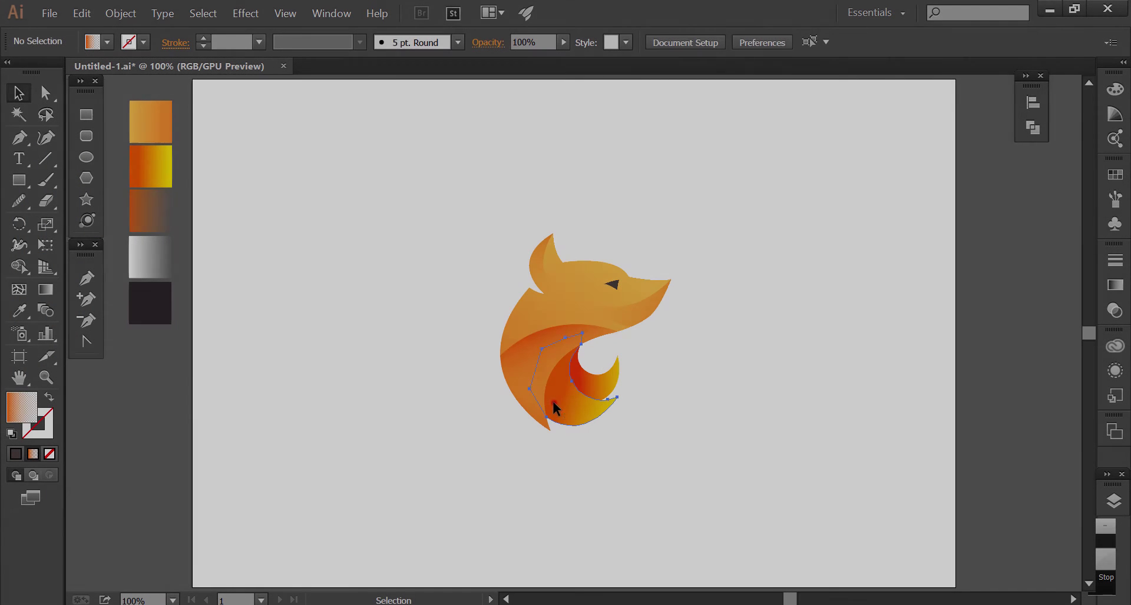
left_click(554, 403)
left_click(490, 441)
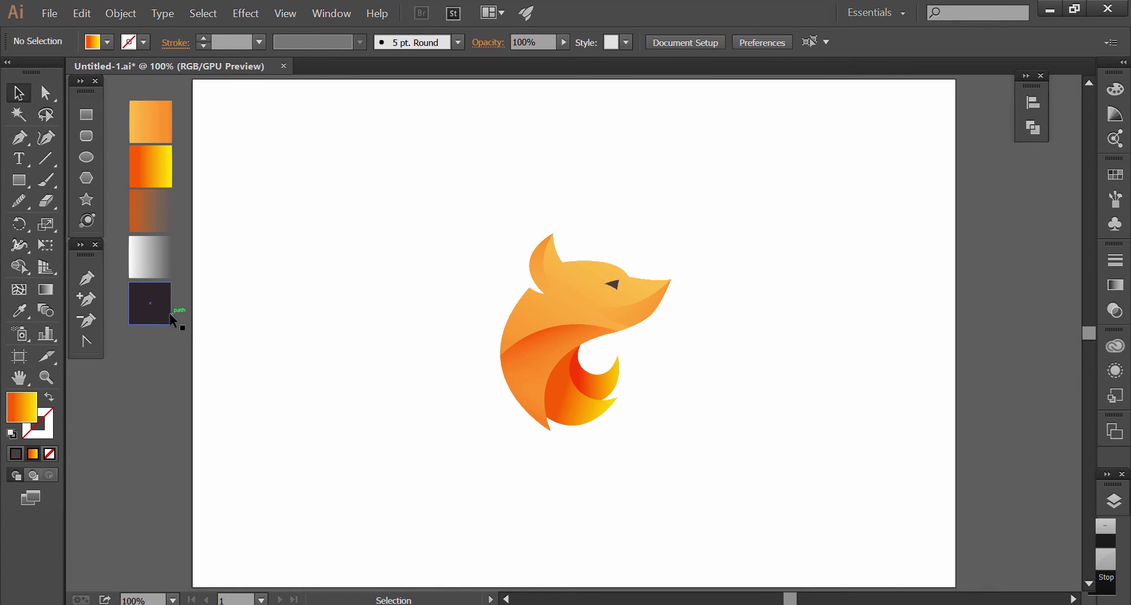
left_click(207, 317)
left_click(21, 311)
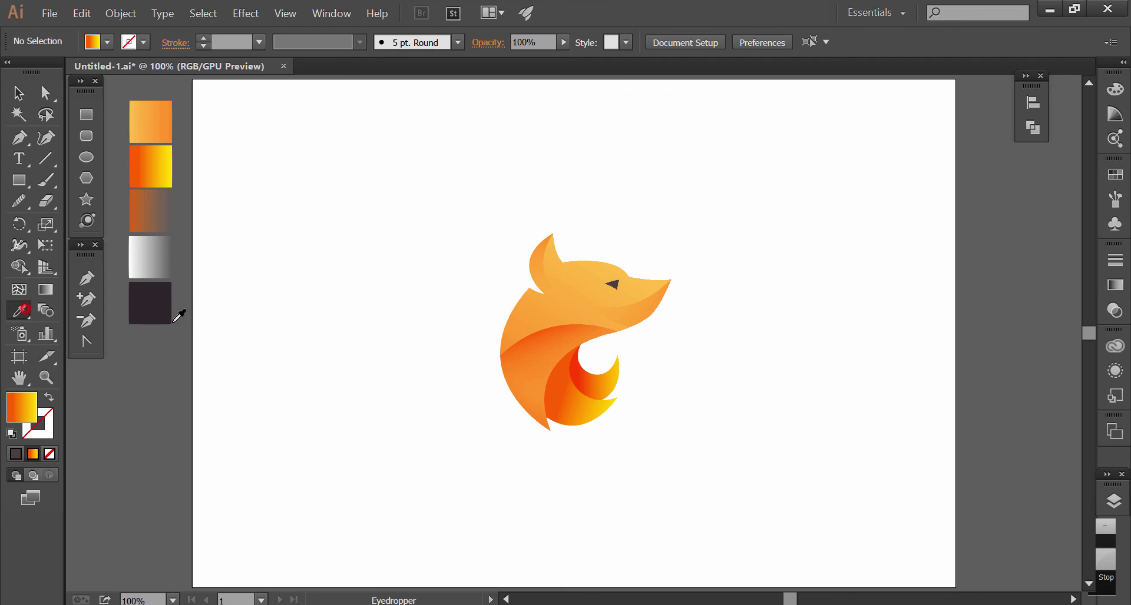
left_click(152, 302)
left_click(86, 114)
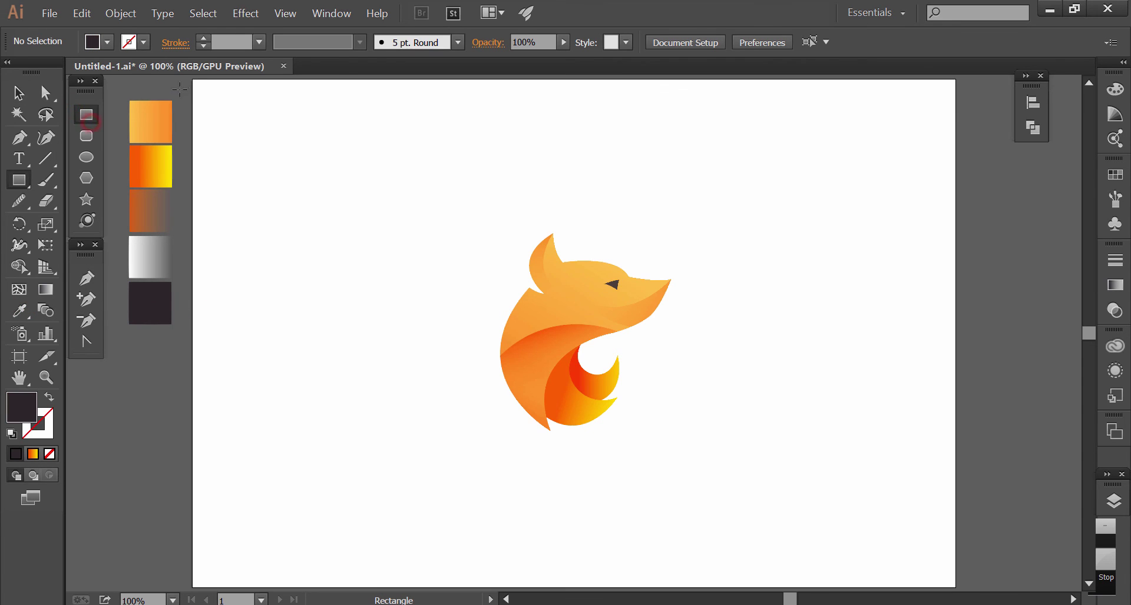
left_click_drag(193, 79, 955, 588)
Send the plum rectangle to the back behind the fox
left_click(19, 93)
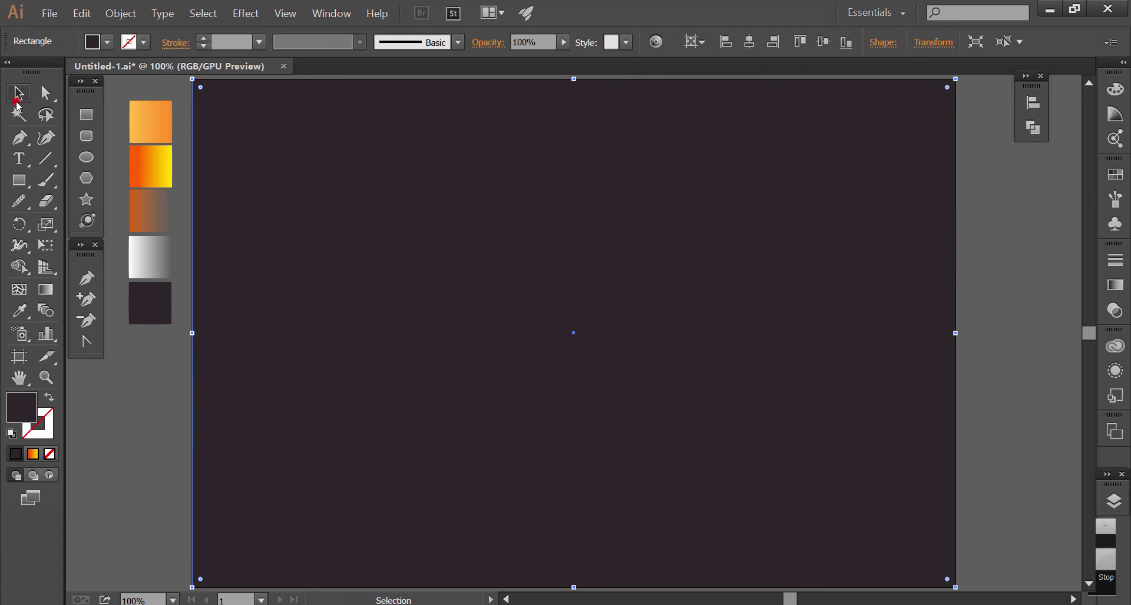
right_click(353, 216)
left_click(420, 399)
left_click(556, 439)
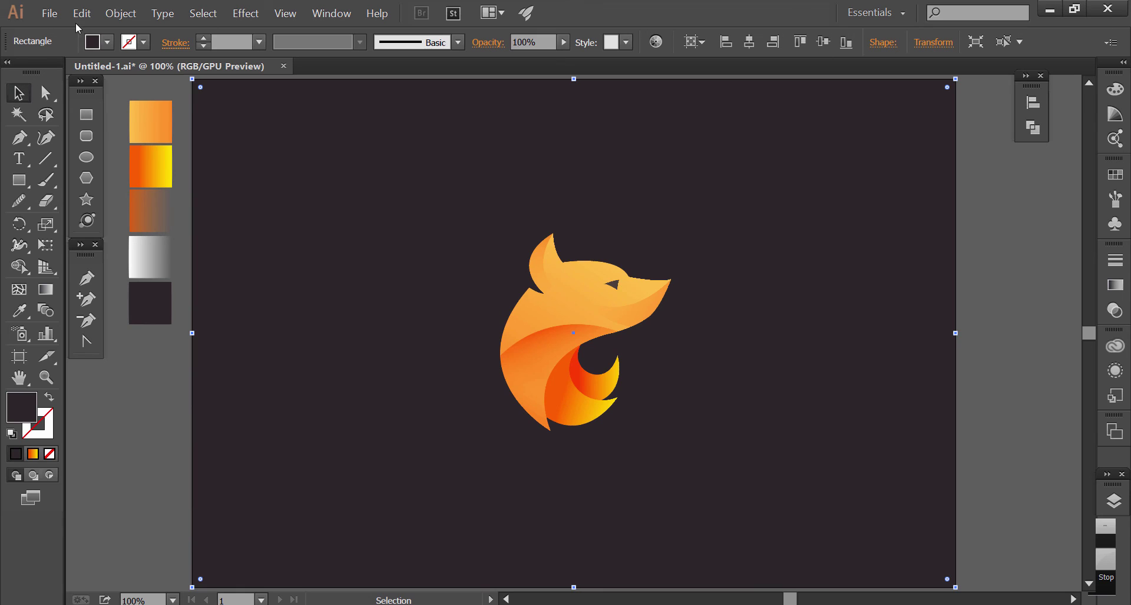
Lock the background rectangle via Object > Lock > Selection
left_click(121, 13)
left_click(159, 91)
left_click(361, 86)
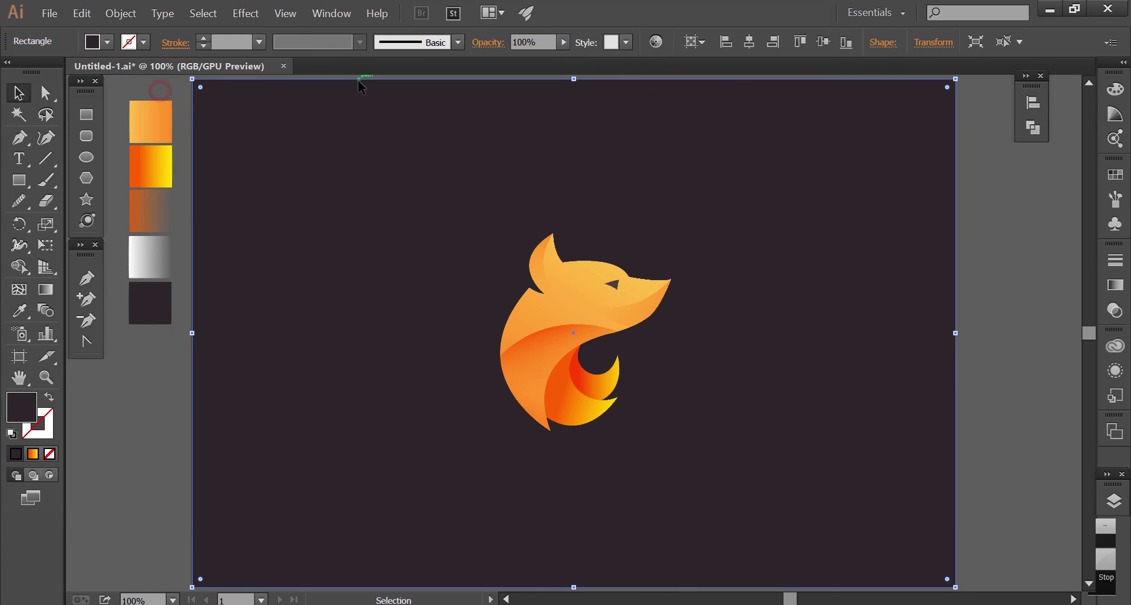
left_click(121, 13)
left_click(179, 93)
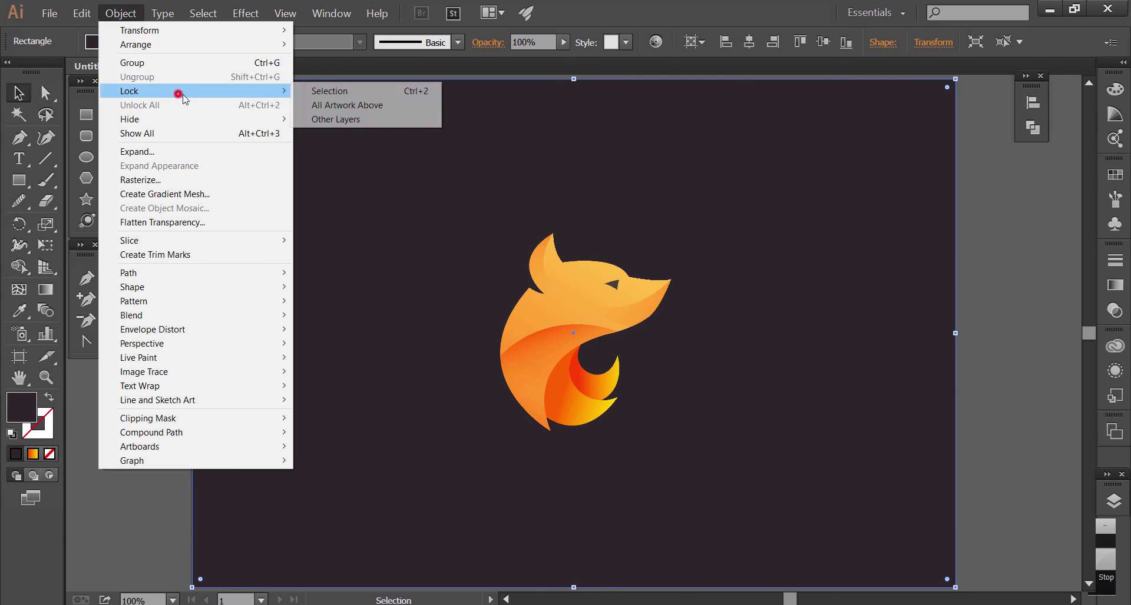
left_click(320, 91)
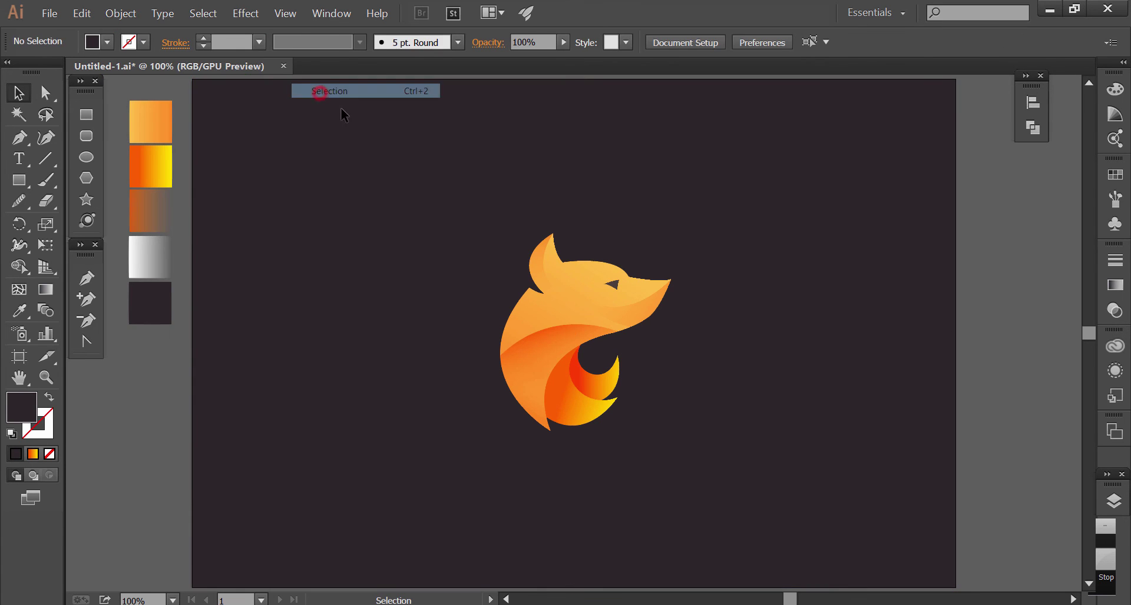
Duplicate the chest swirl to the left, filled white with Normal blending at 100% opacity
left_click(541, 377)
left_click_drag(537, 378, 356, 385)
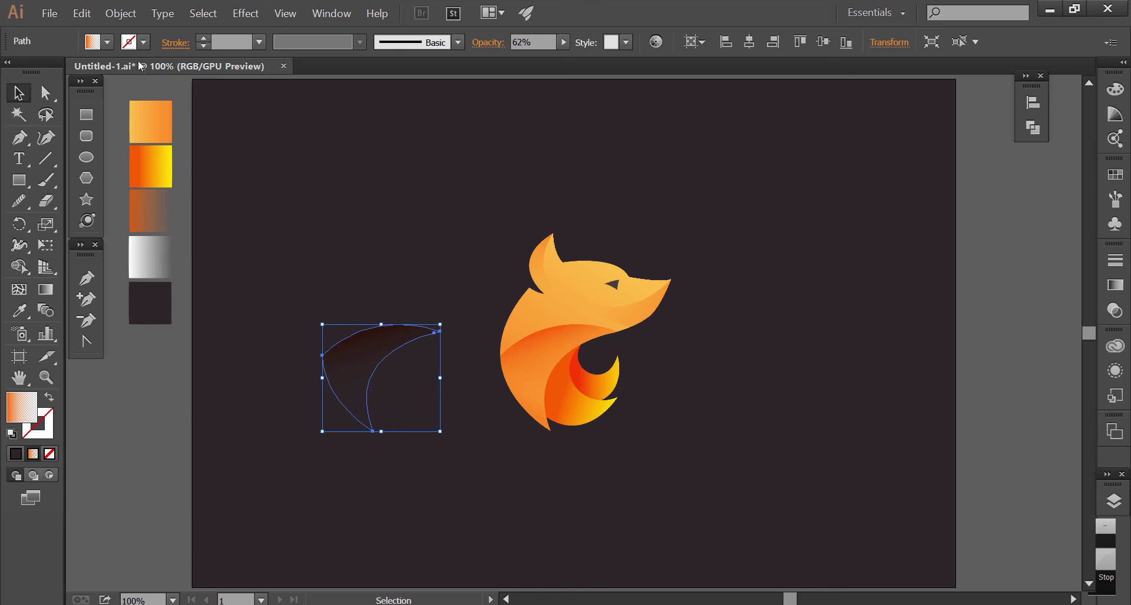
left_click(108, 42)
left_click(37, 73)
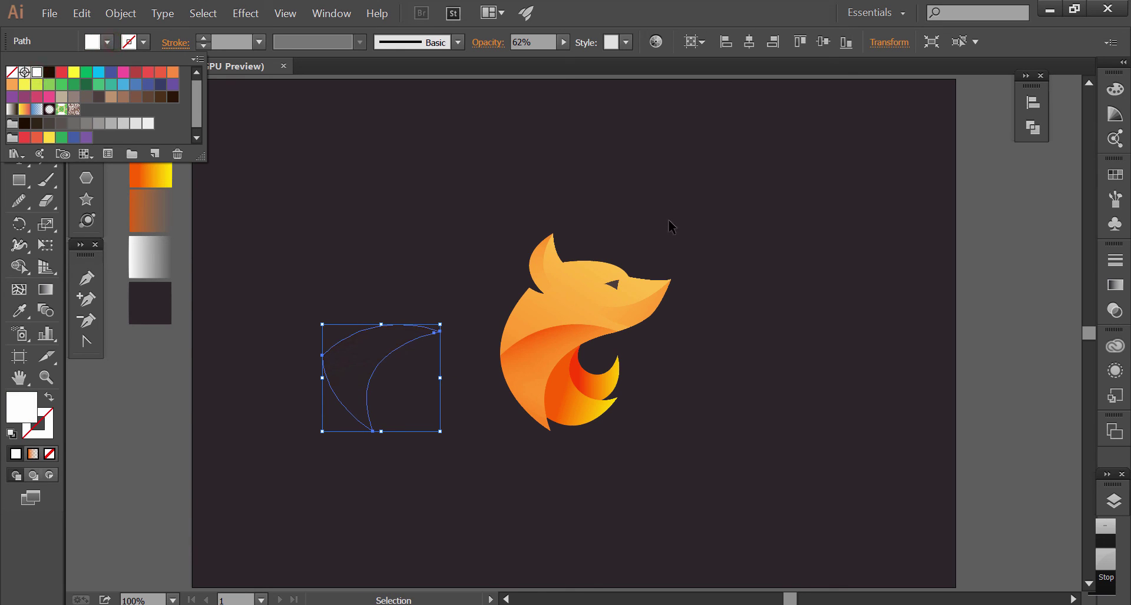
left_click(1110, 313)
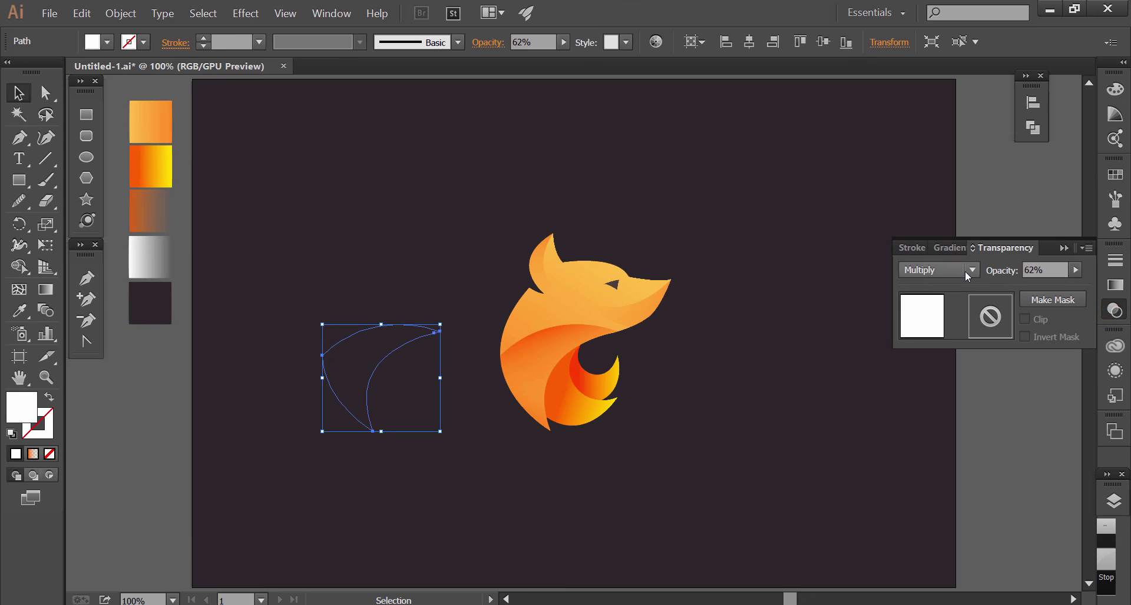
left_click(970, 271)
left_click(1075, 271)
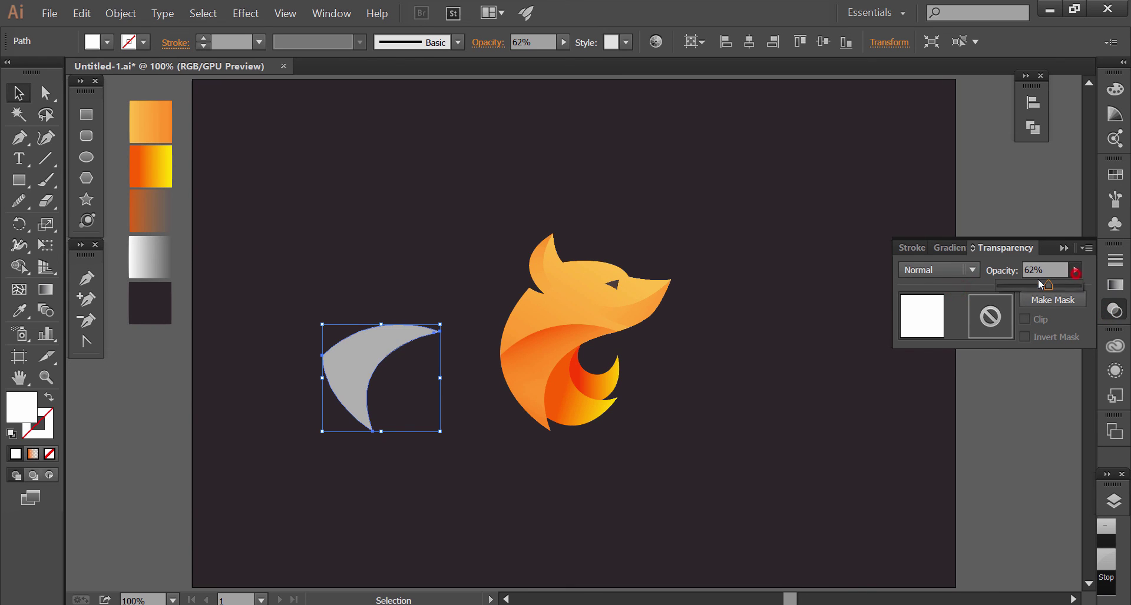
left_click_drag(1040, 284, 1082, 285)
left_click(1114, 311)
left_click(707, 364)
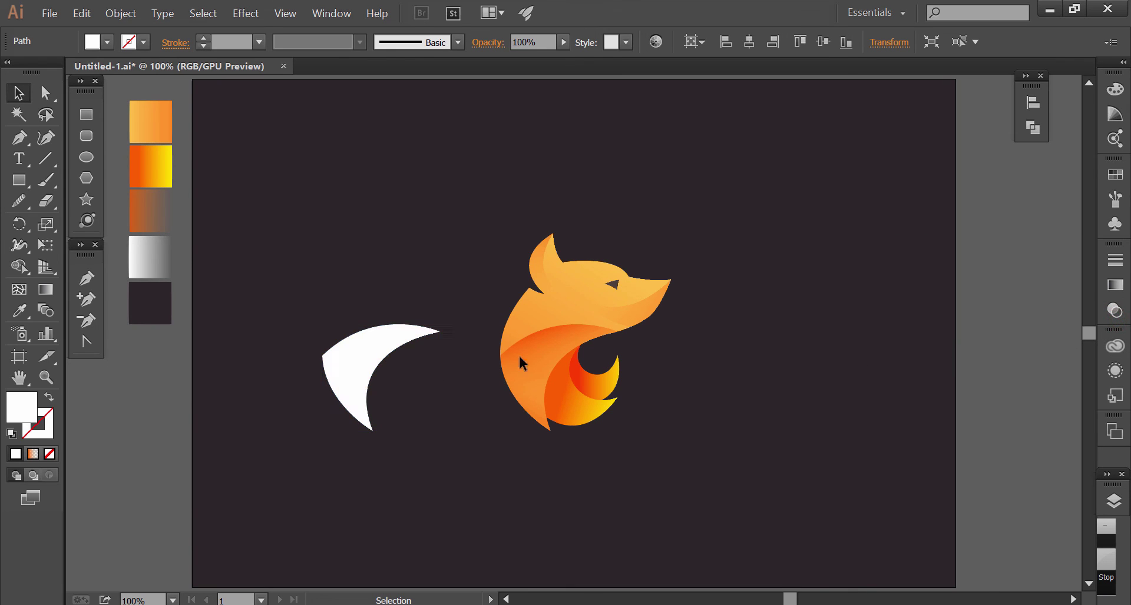
Offset the crescent by -2 px, Minus Front to a thin outline, and move it onto the fox
left_click(376, 361)
left_click(121, 13)
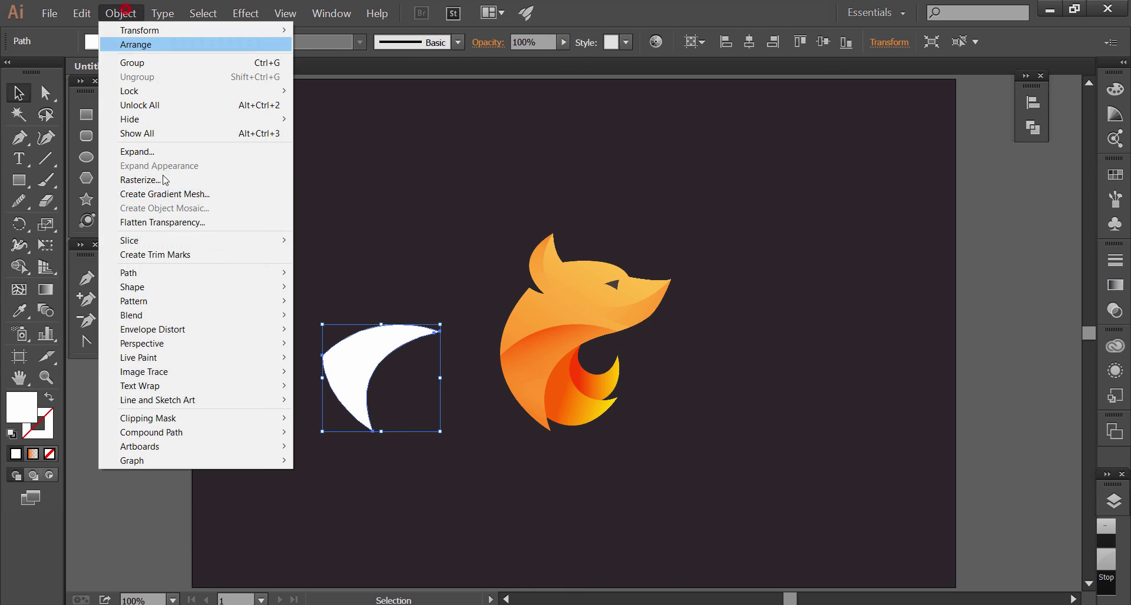
left_click(306, 320)
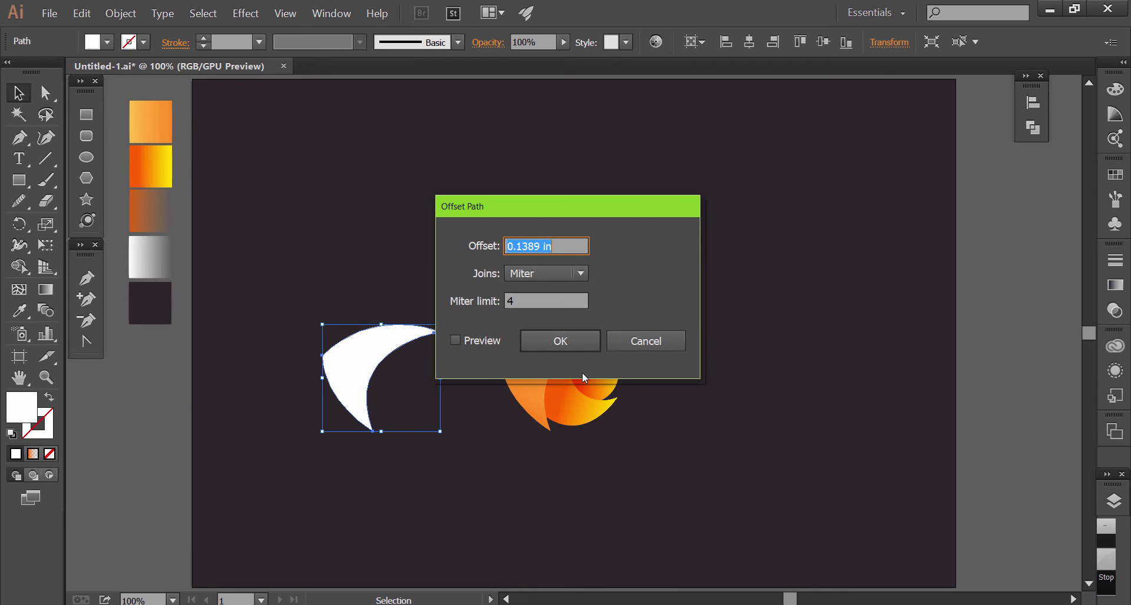
type("-2")
type(" px")
left_click(568, 341)
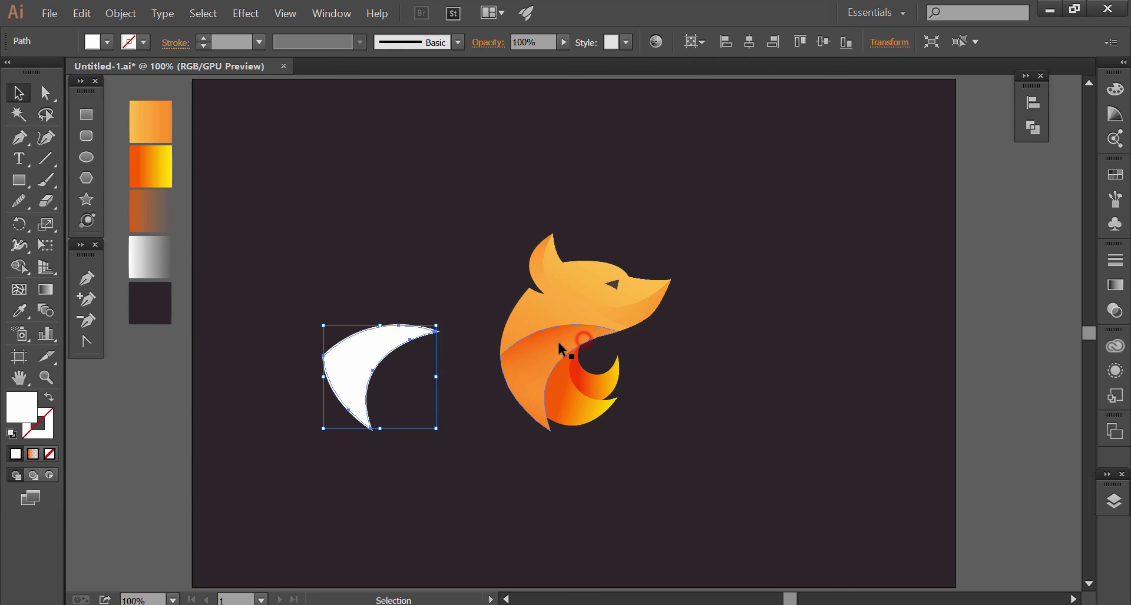
left_click(1040, 132)
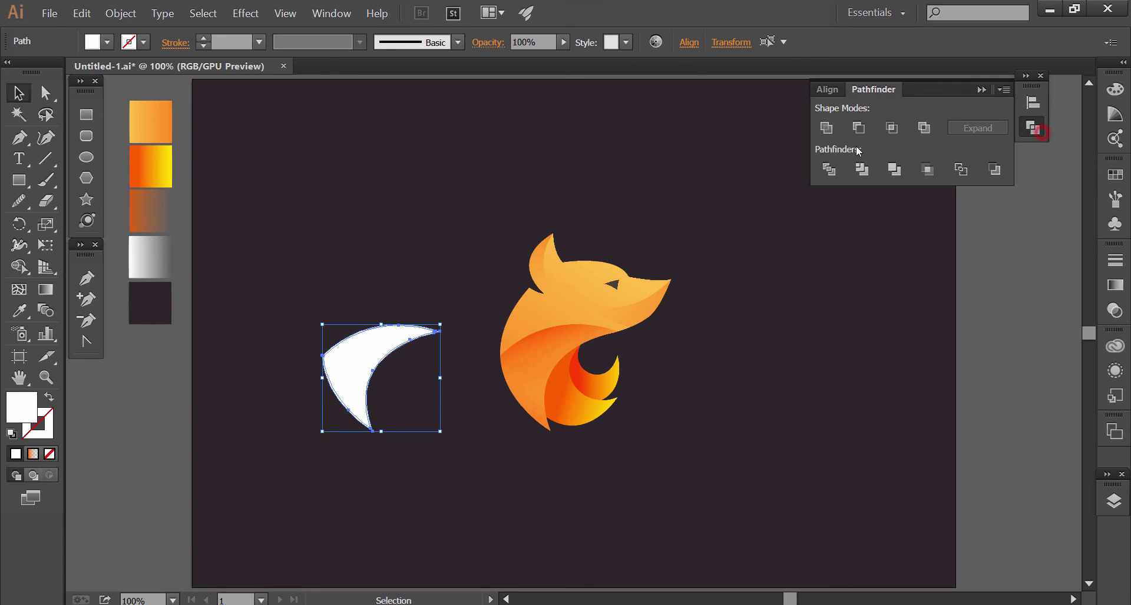
left_click(858, 131)
left_click(833, 262)
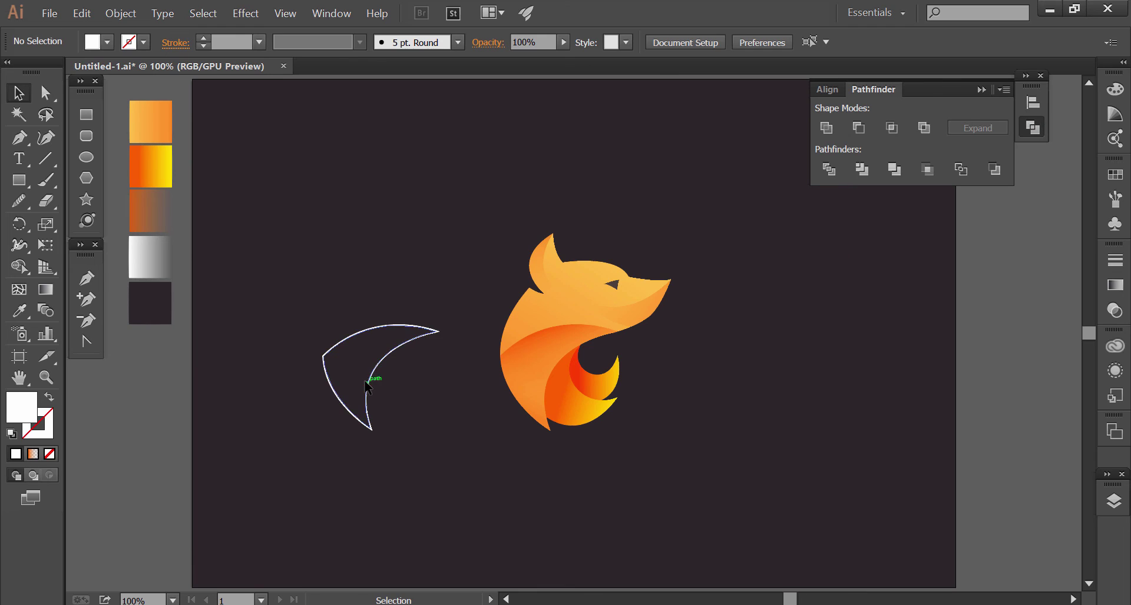
left_click_drag(365, 382, 542, 370)
Apply the white-to-transparent gradient swatch to the outline, angled diagonally across the chest
left_click(385, 375)
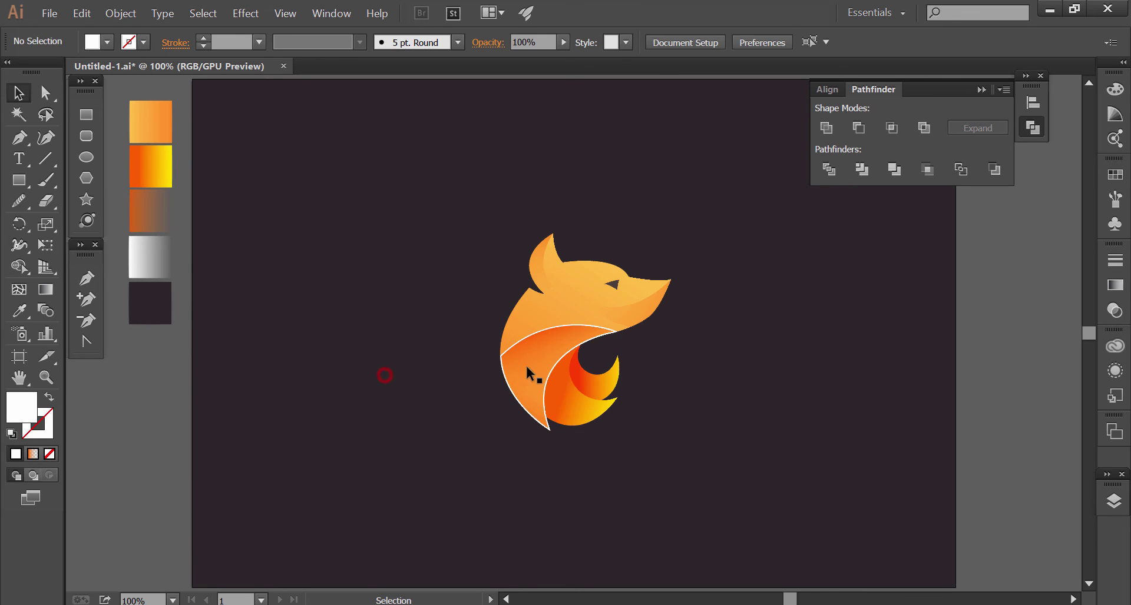
left_click(559, 355)
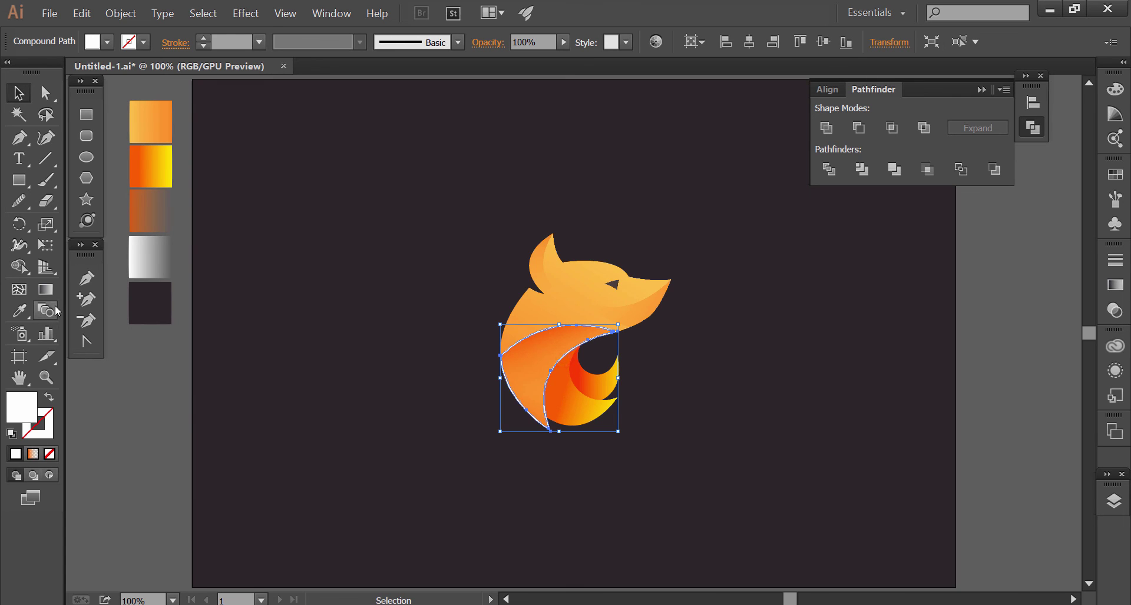
left_click(19, 310)
left_click(153, 262)
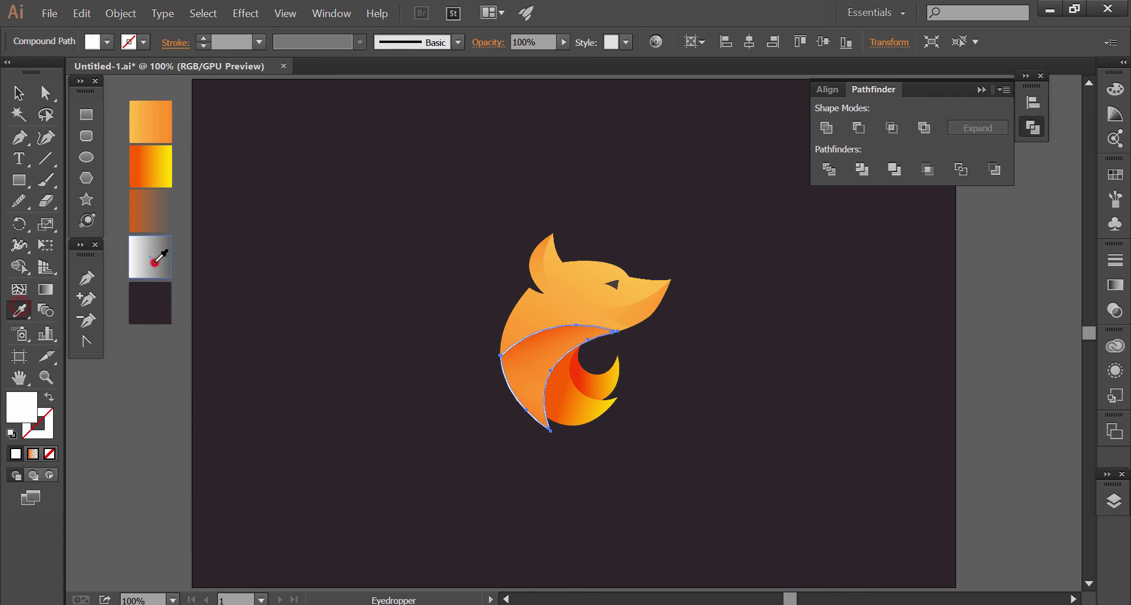
left_click(45, 290)
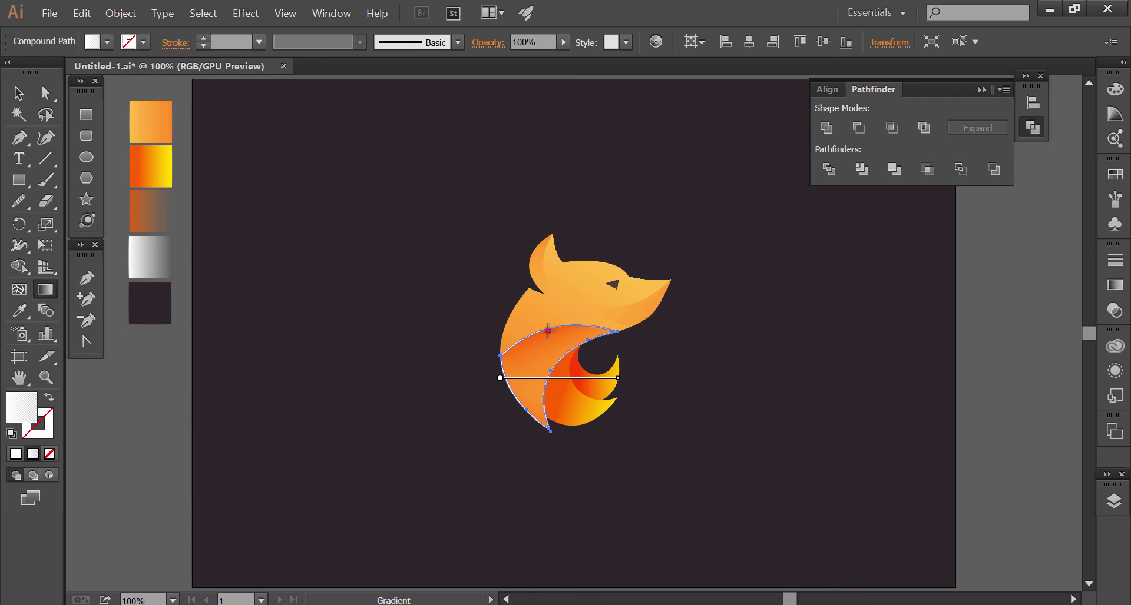
left_click_drag(545, 333, 571, 369)
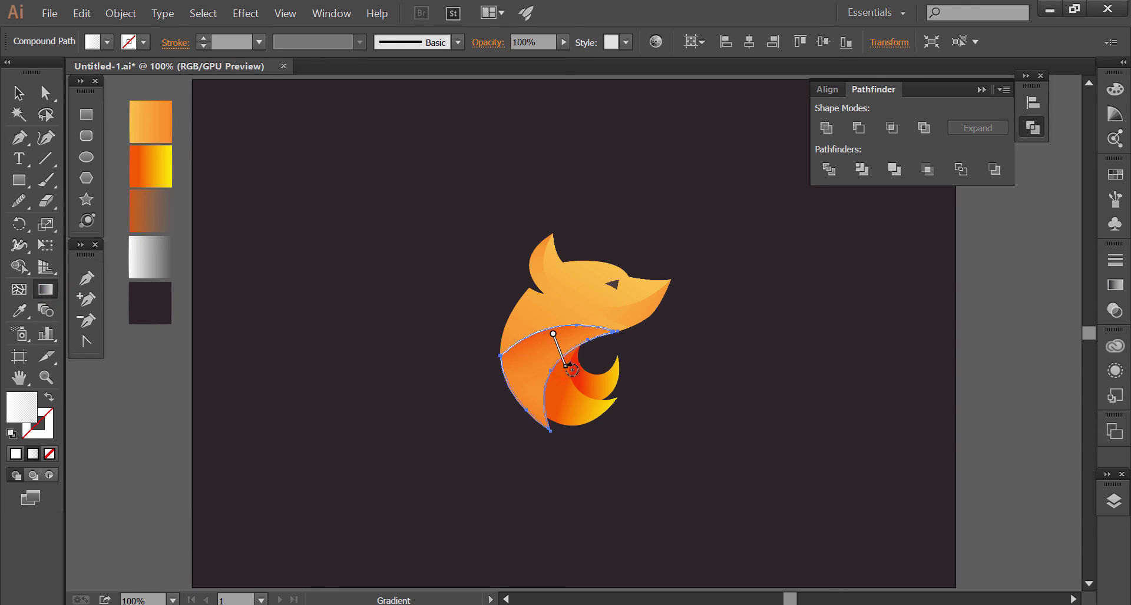
key("v")
left_click(692, 373)
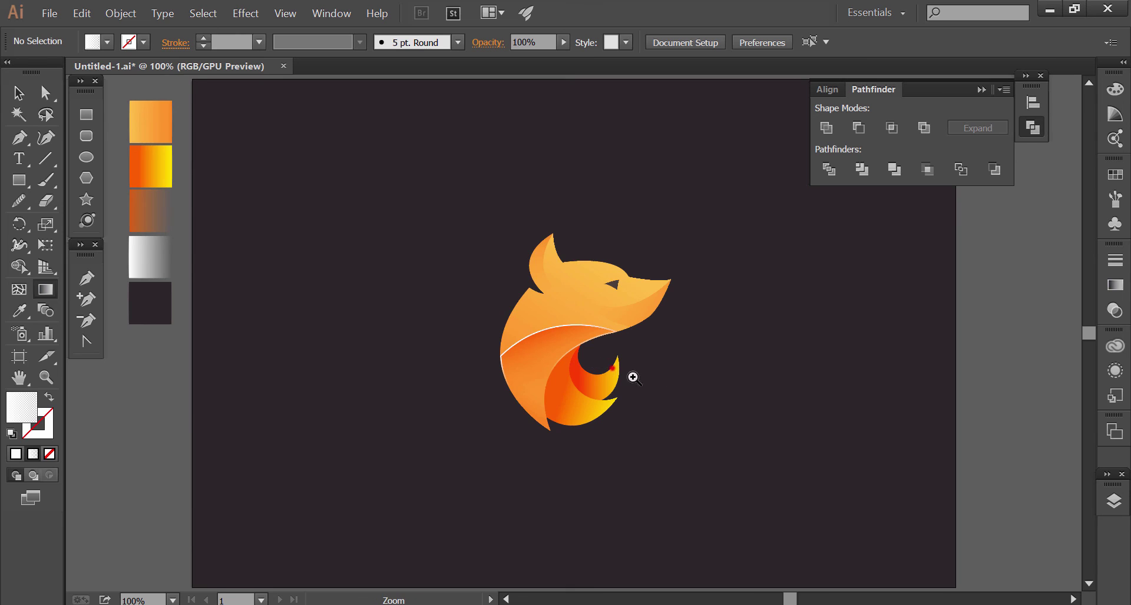
Change the outline's gradient type to Radial
scroll(615, 374, "up", 3)
scroll(615, 374, "up", 2)
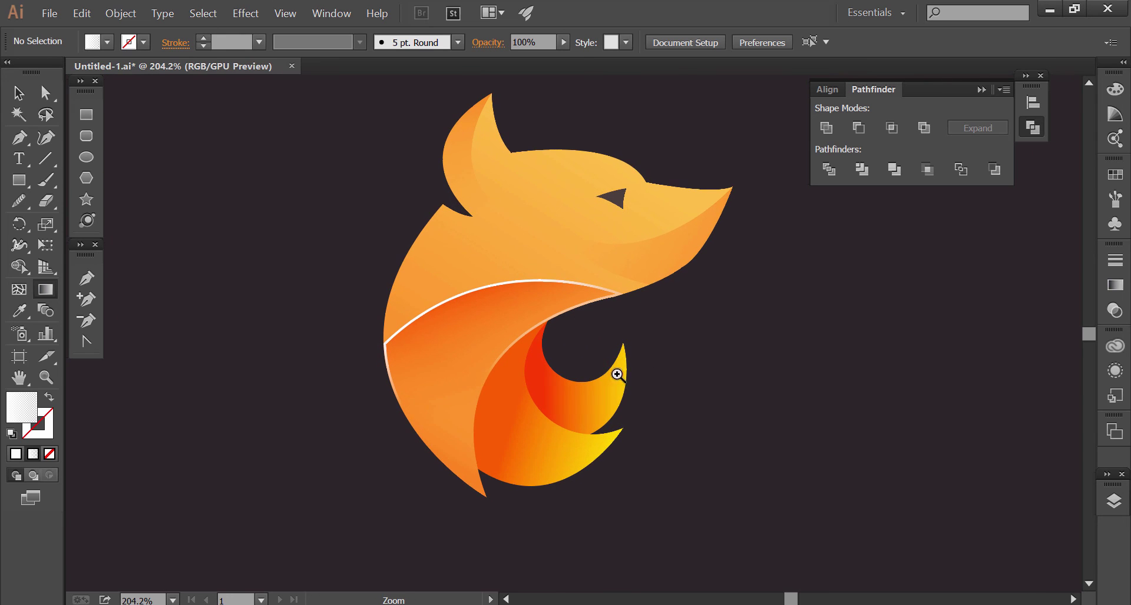
left_click(521, 288)
left_click(1026, 129)
key("g")
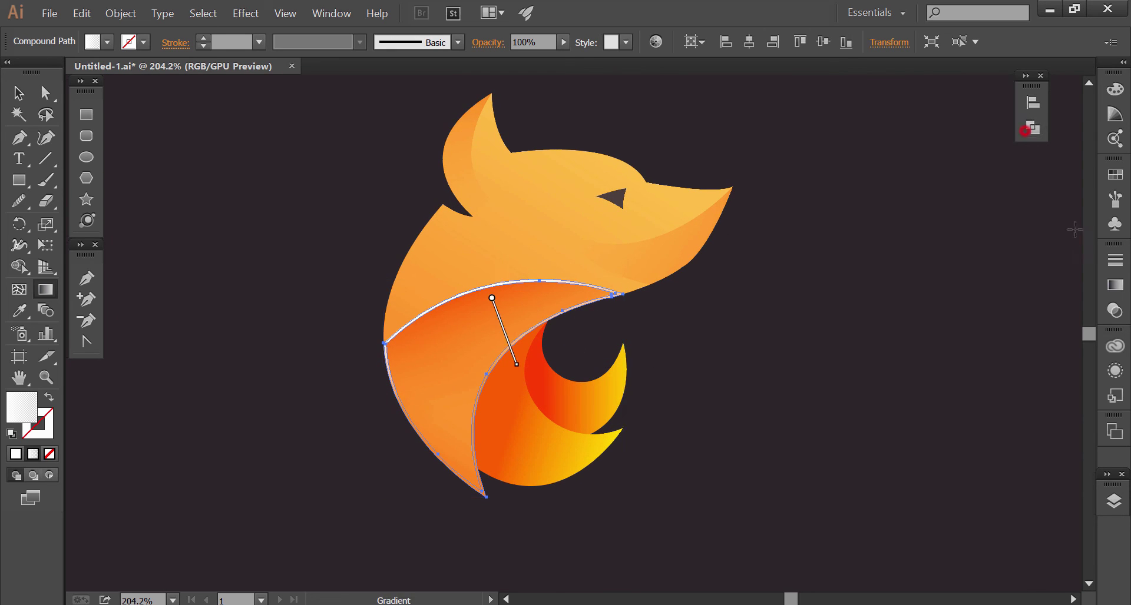
left_click(1117, 278)
left_click(1001, 269)
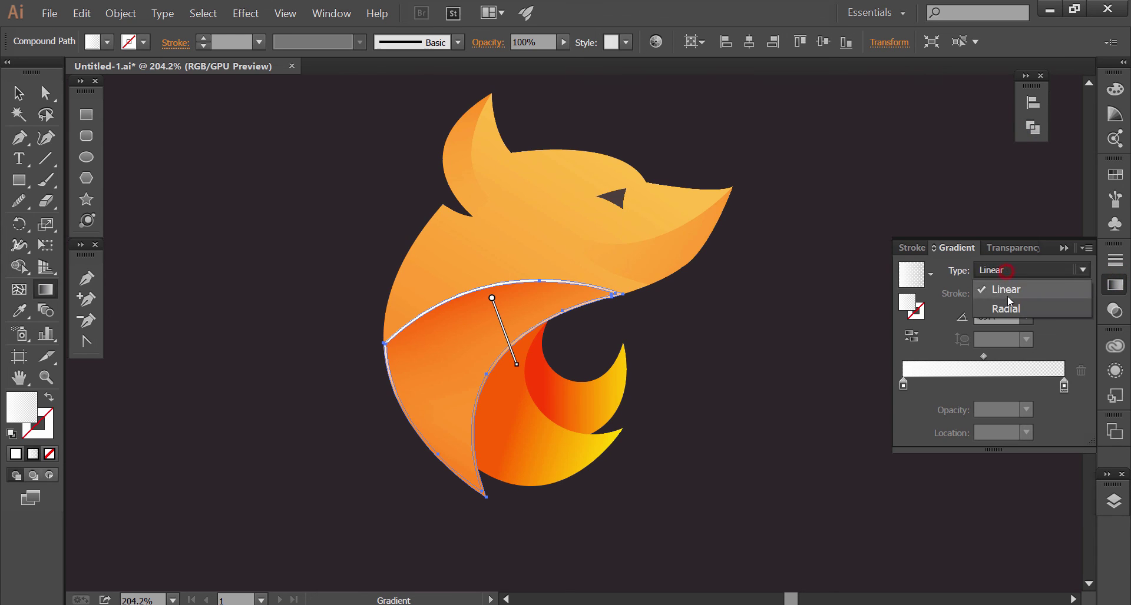
left_click(1004, 305)
Rotate the radial gradient to 14.6°, squash it to 25.4% and stretch it toward the snout
left_click_drag(486, 287, 548, 386)
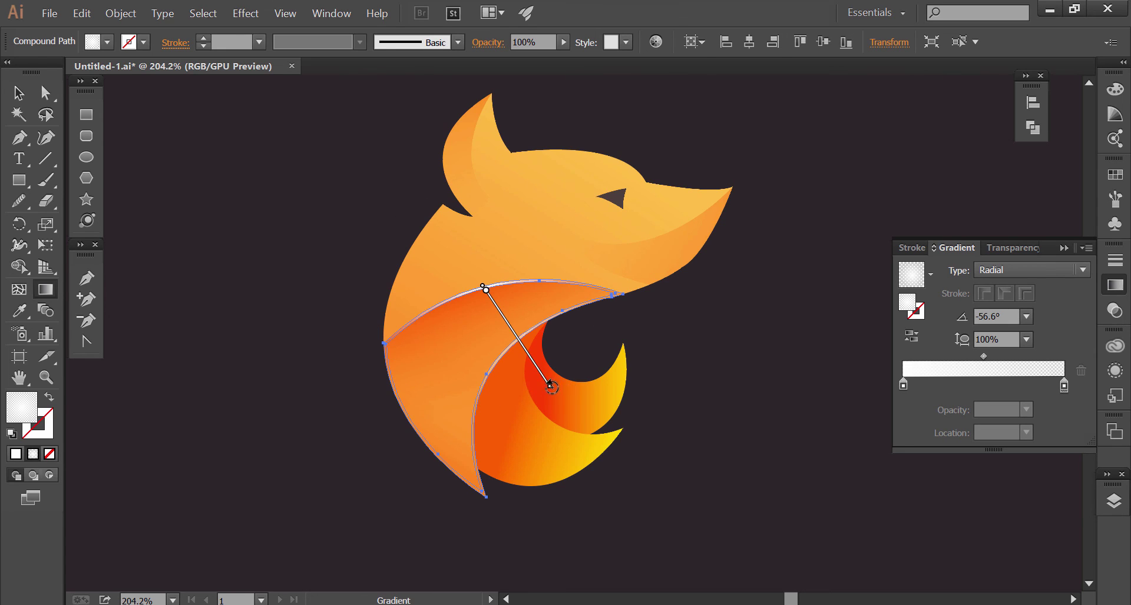
mouse_move(580, 370)
left_mouse_down()
mouse_move(654, 274)
mouse_move(605, 282)
left_mouse_up()
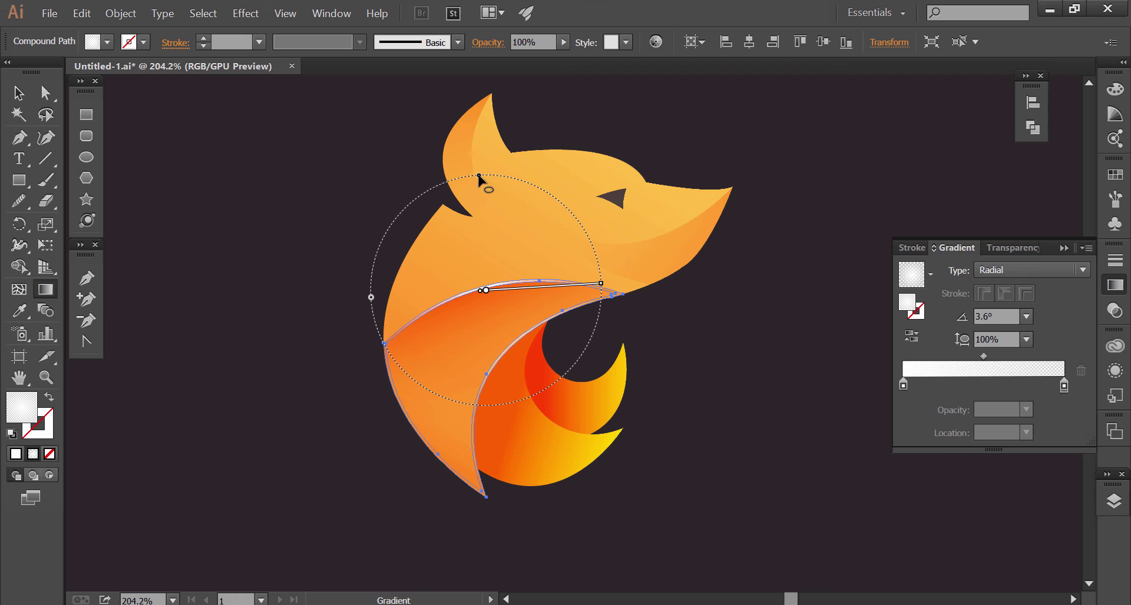
left_click_drag(478, 176, 484, 260)
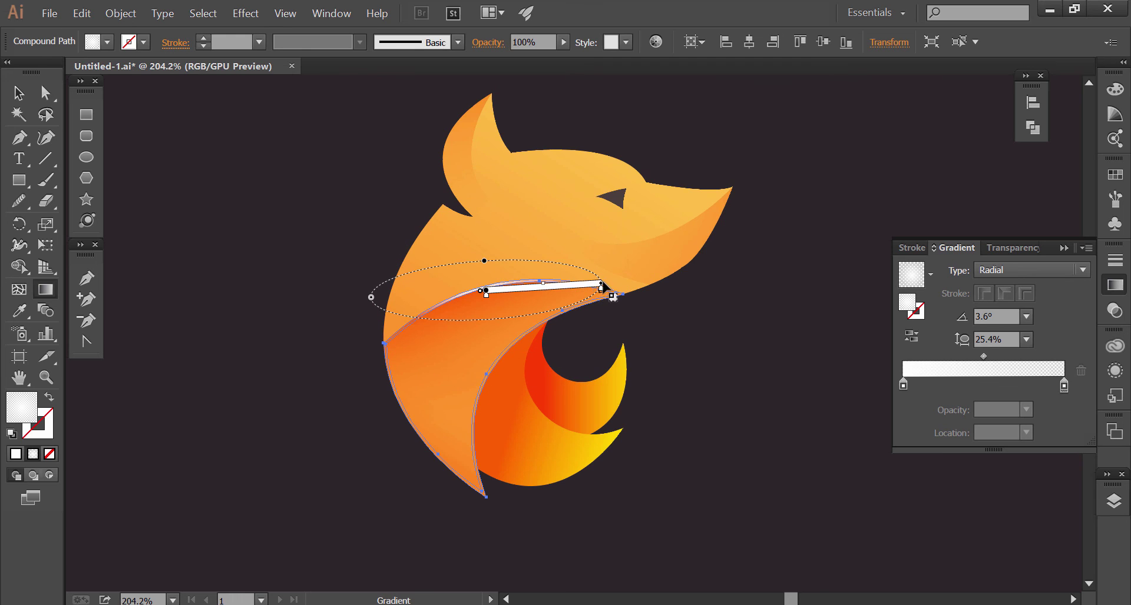
mouse_move(604, 284)
left_mouse_down()
mouse_move(636, 281)
mouse_move(654, 252)
left_mouse_up()
left_click_drag(581, 265, 616, 265)
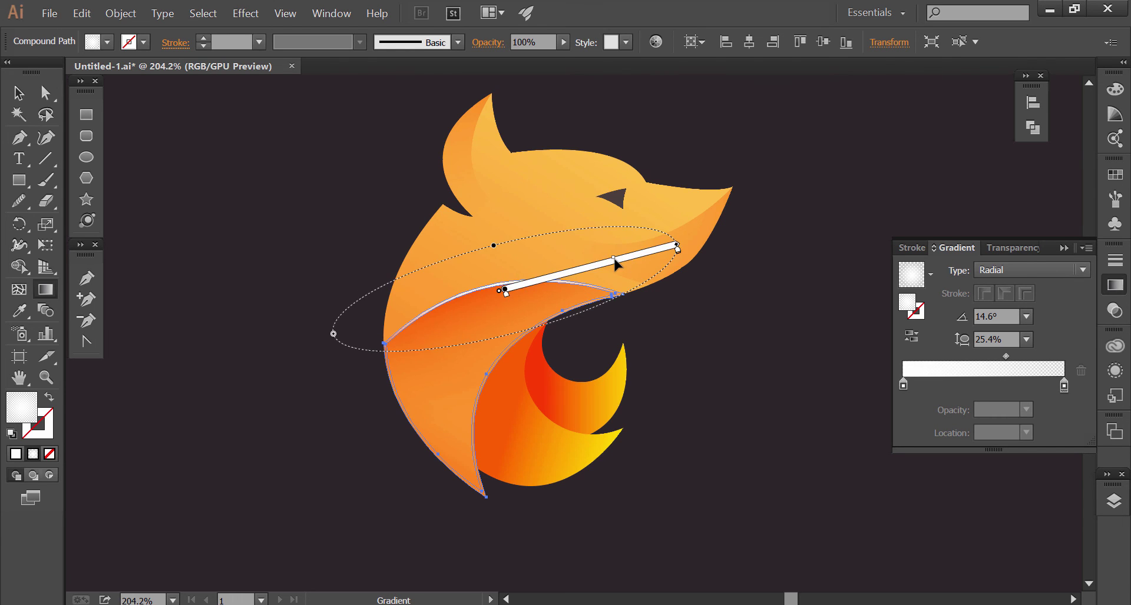
key("v")
left_click(709, 361)
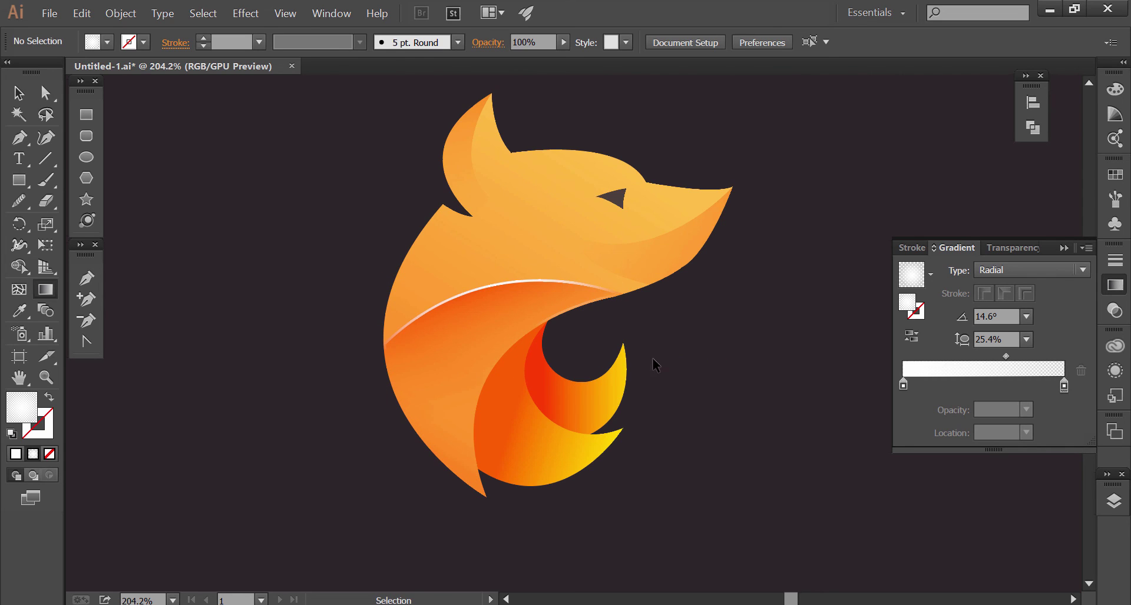
Return to the Selection tool, fit the artboard in view and collapse the Gradient panel
left_click(25, 97)
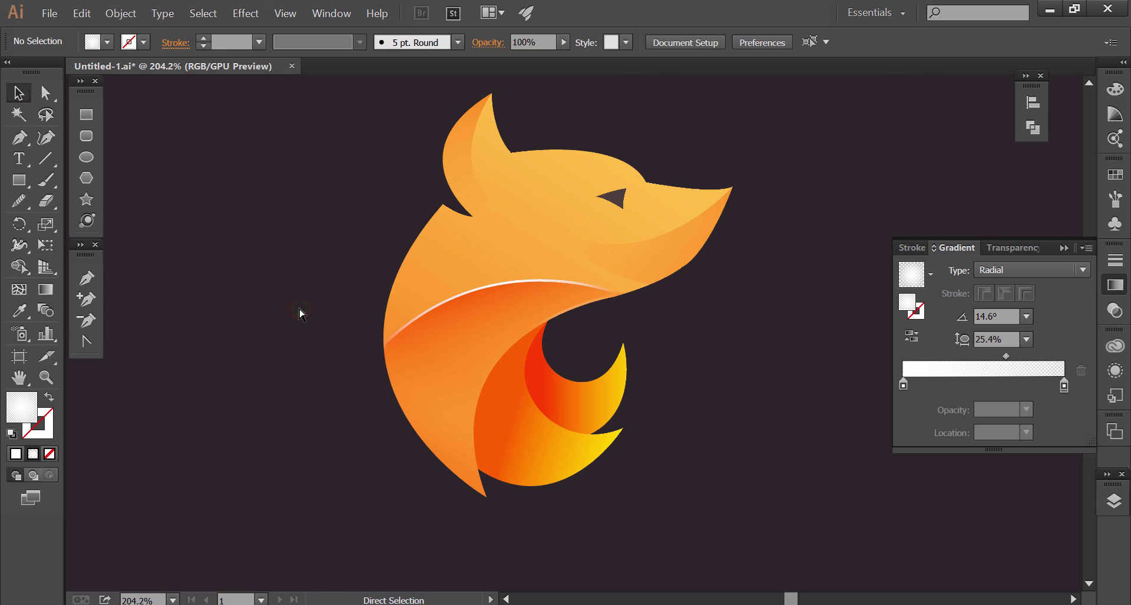
key("ctrl+1")
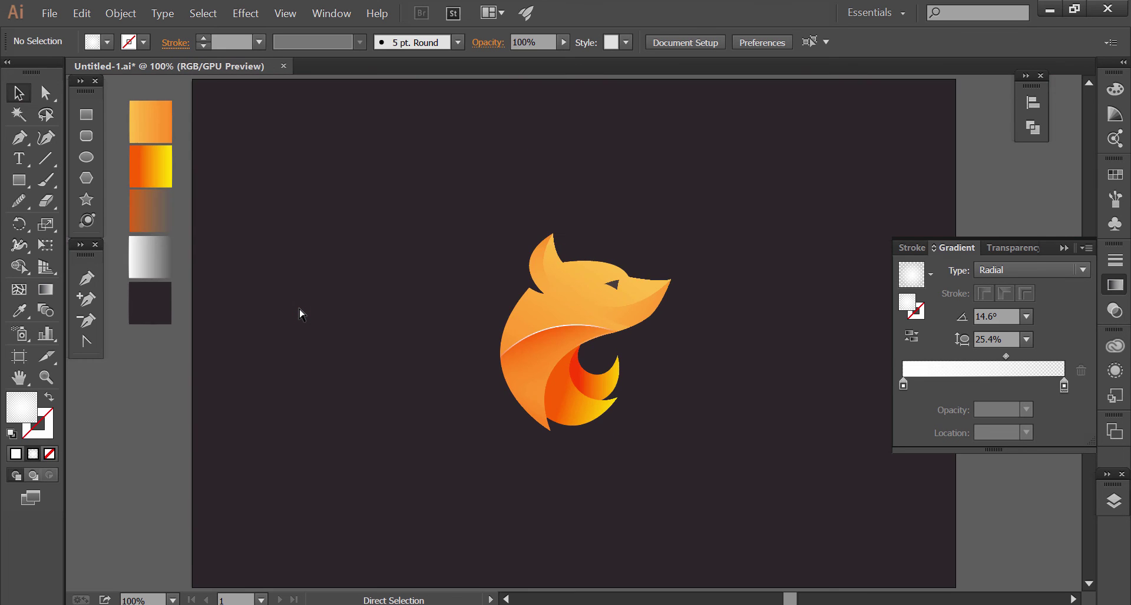
left_click(1122, 292)
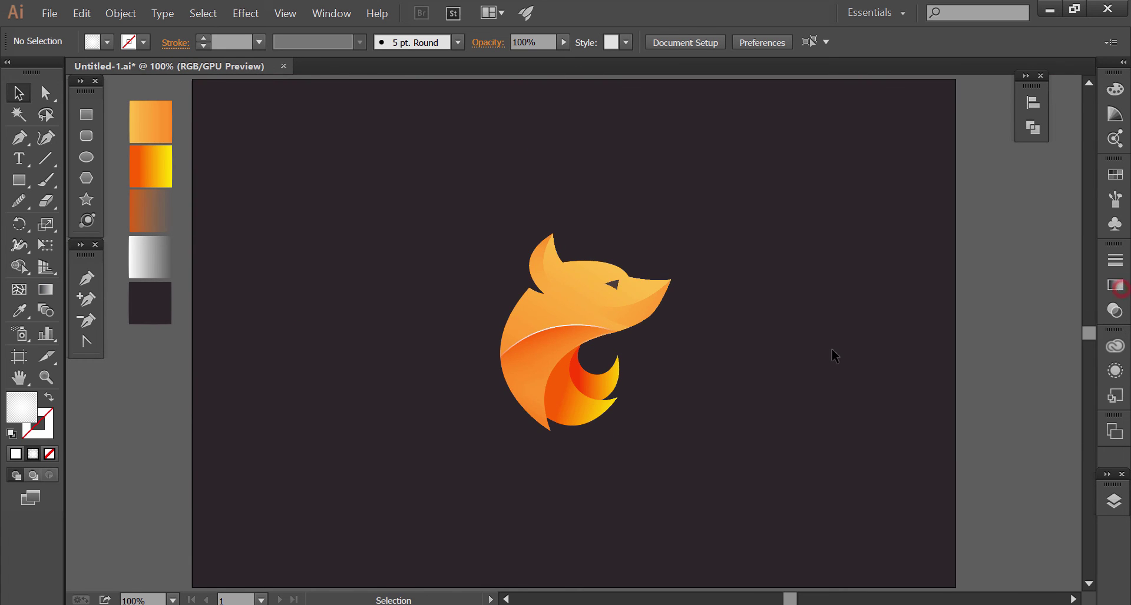